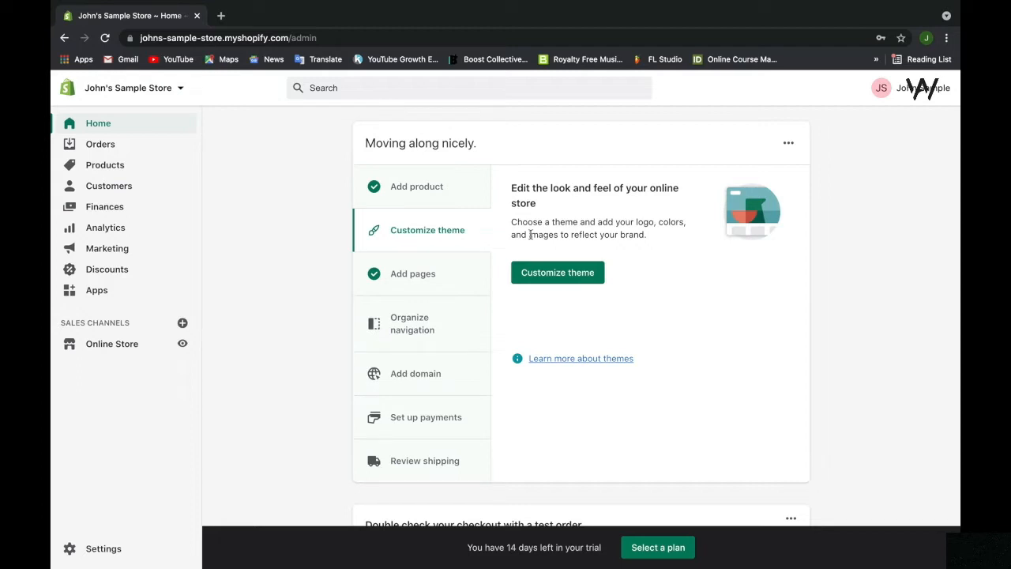
# Step: Open the store's theme management page, then view the online store and look through its home page down to the footer
pyautogui.click(580, 272)
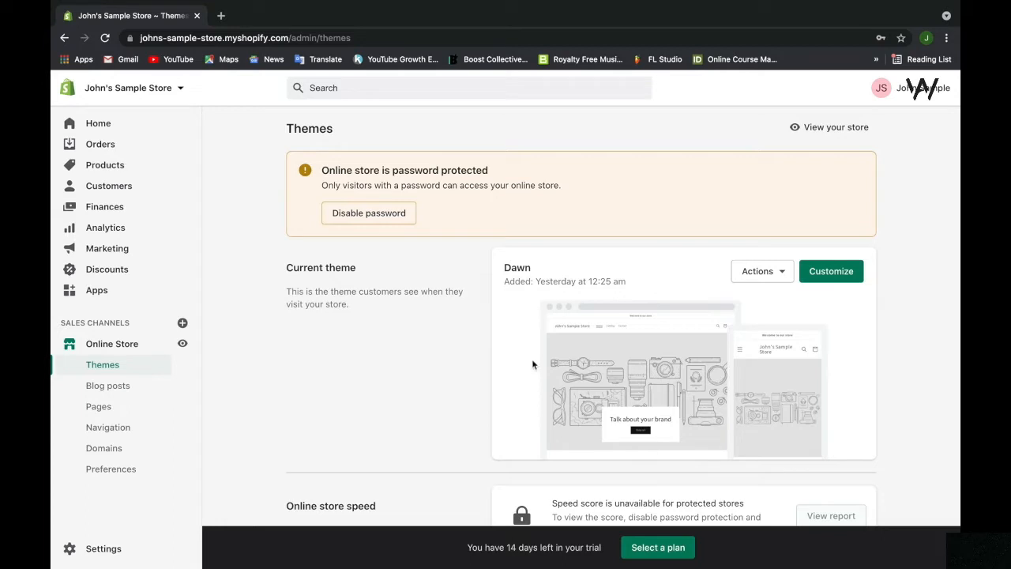
pyautogui.click(842, 132)
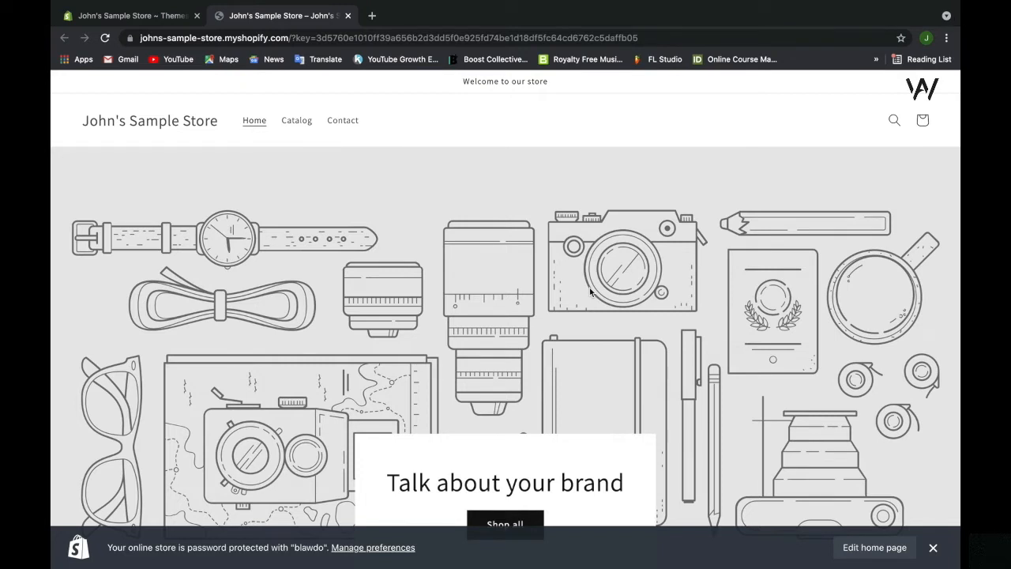
pyautogui.scroll(-5, 589, 292)
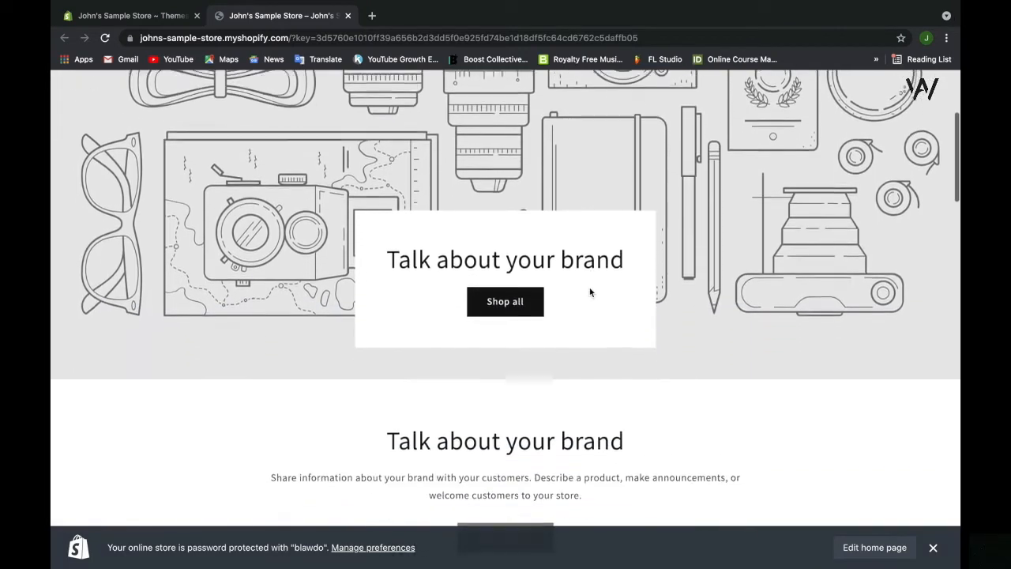
pyautogui.scroll(-3, 589, 291)
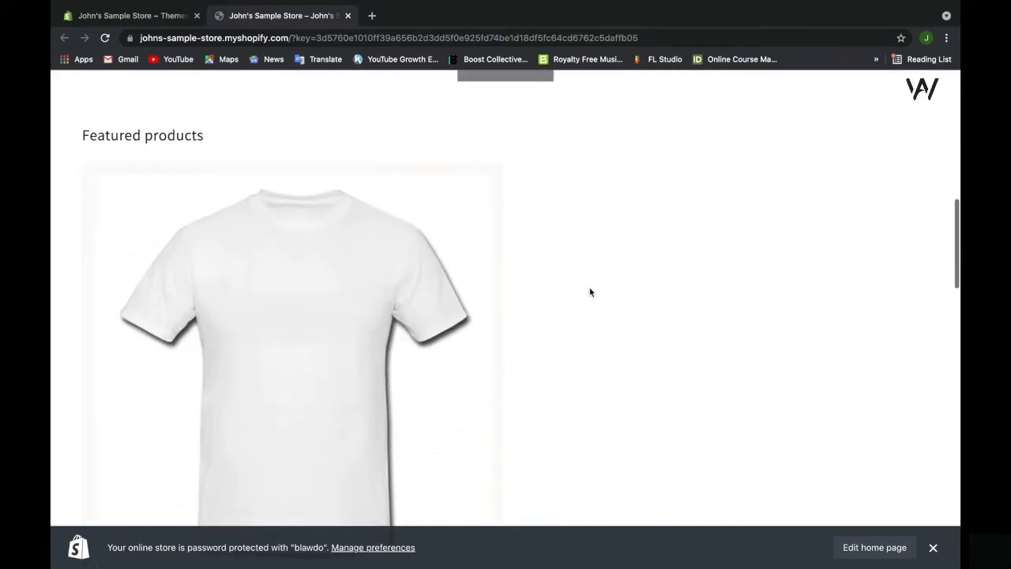
pyautogui.scroll(-1, 558, 311)
pyautogui.scroll(-2, 419, 221)
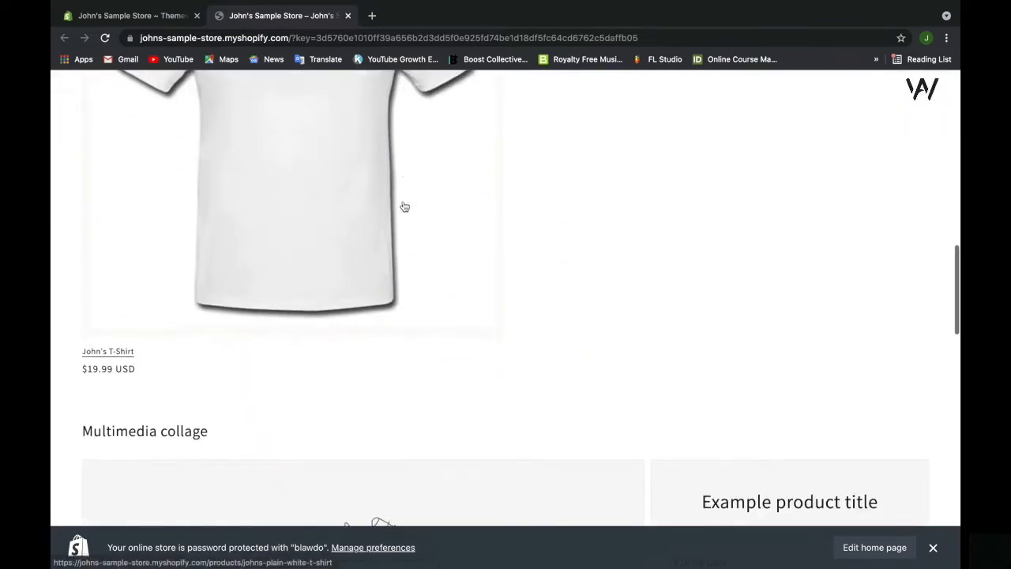
pyautogui.scroll(-7, 404, 206)
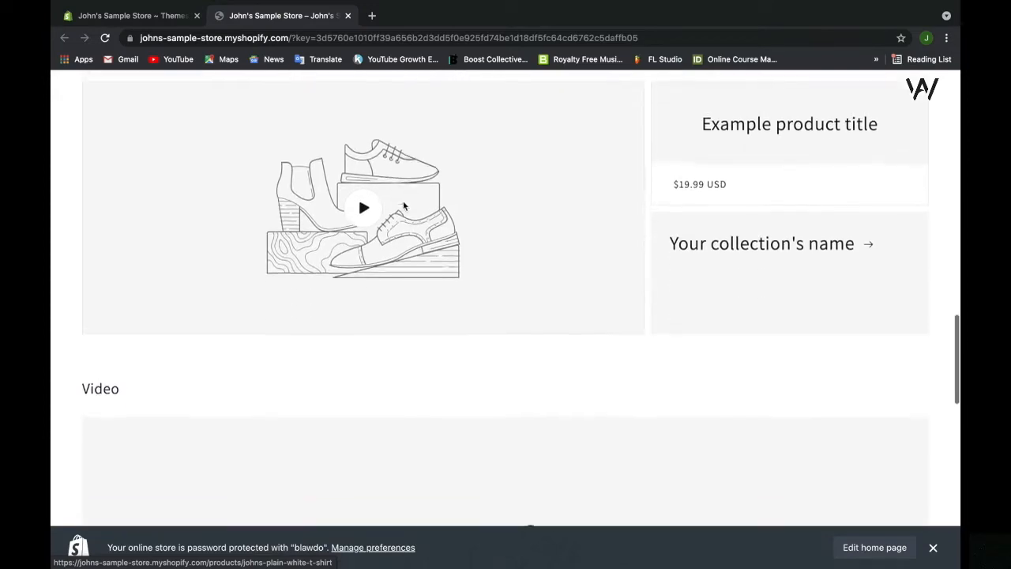
pyautogui.scroll(-9, 404, 206)
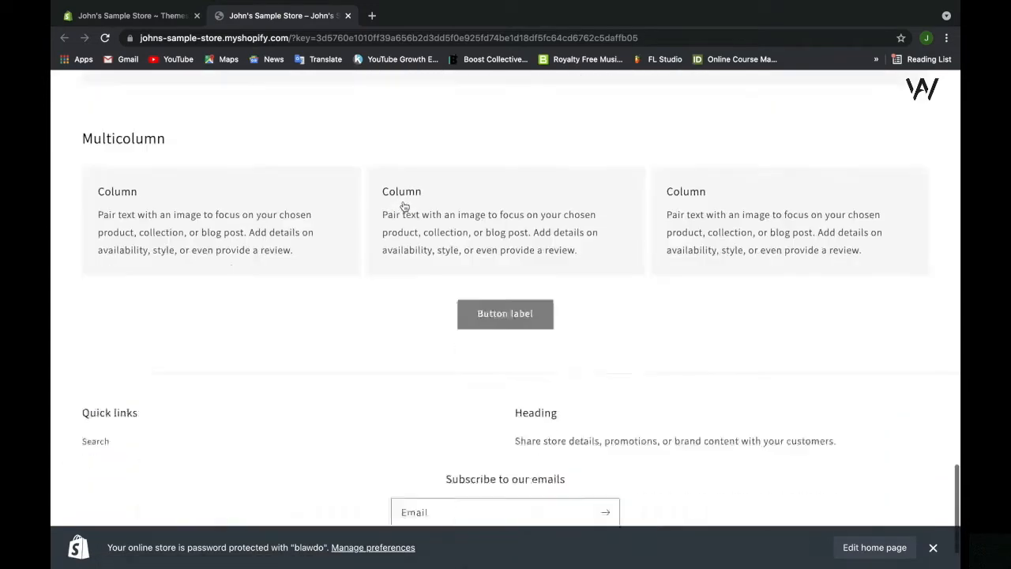
pyautogui.scroll(20, 403, 205)
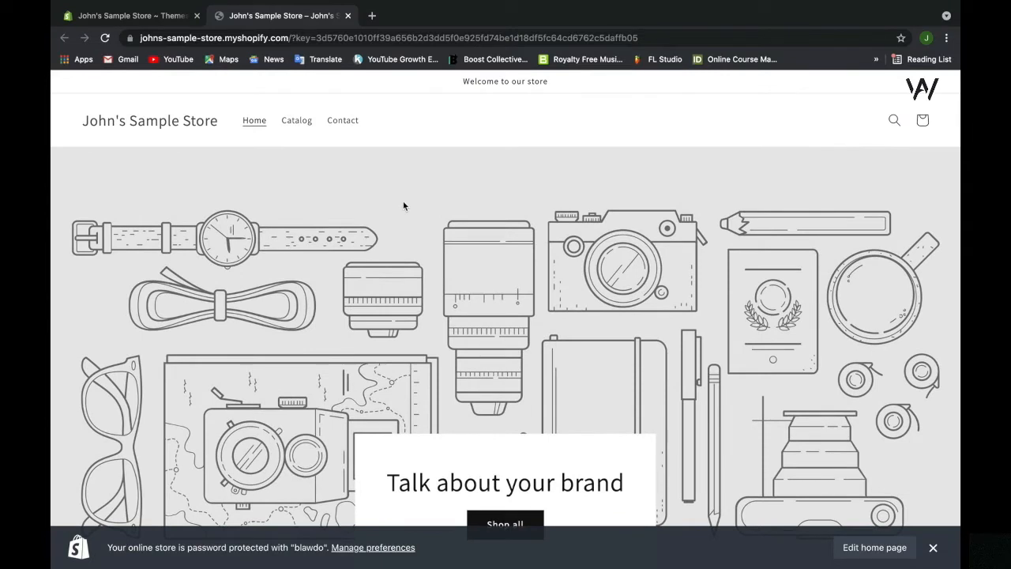
# Step: Return to the store admin and open the current Dawn theme for customization
pyautogui.click(151, 16)
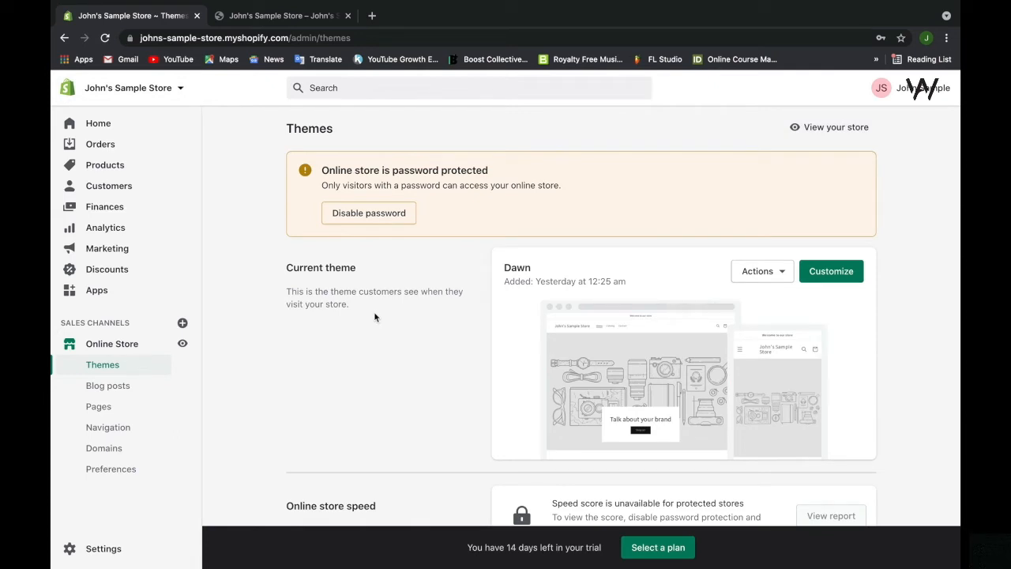
pyautogui.click(827, 276)
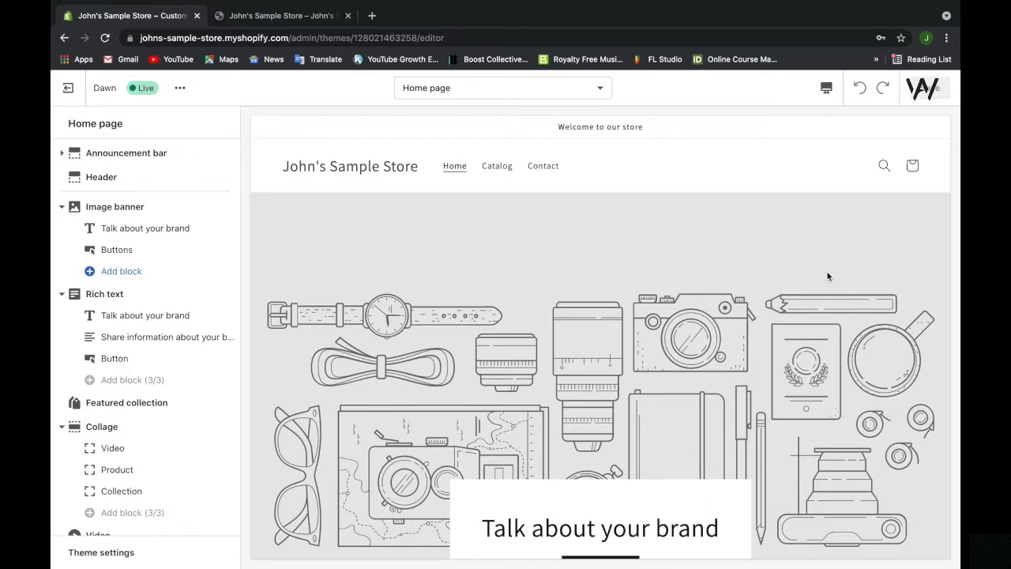
# Step: Look through the home page preview in the theme editor, compare it with the live storefront, and return to the editor
pyautogui.scroll(-5, 828, 276)
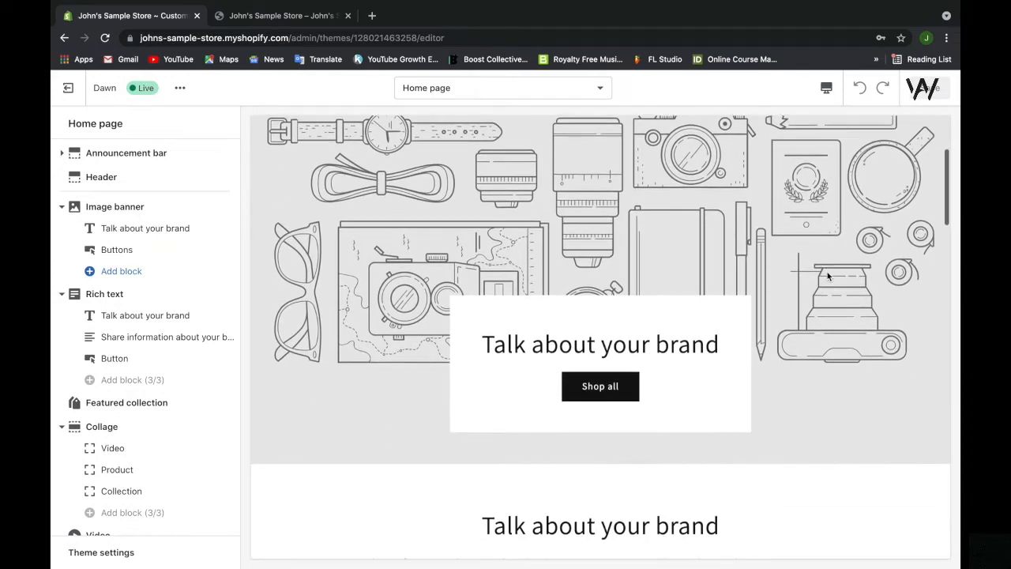
pyautogui.scroll(-4, 827, 275)
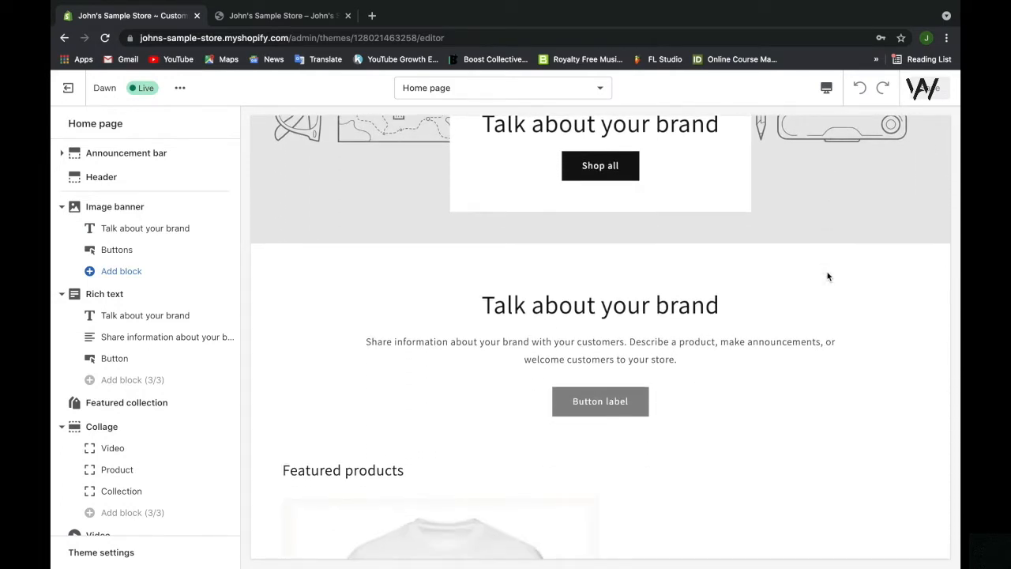
pyautogui.scroll(-5, 828, 276)
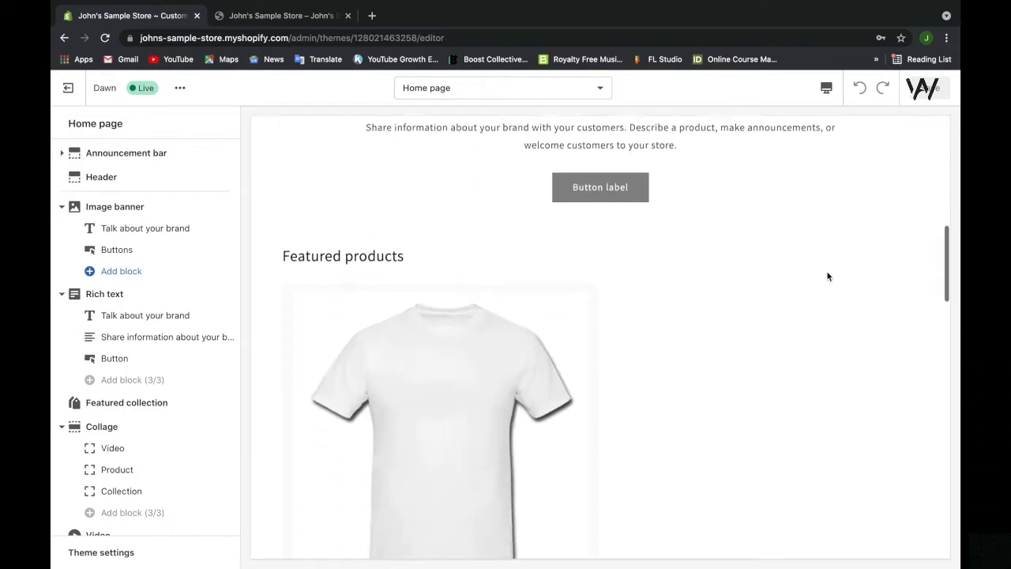
pyautogui.scroll(-10, 827, 275)
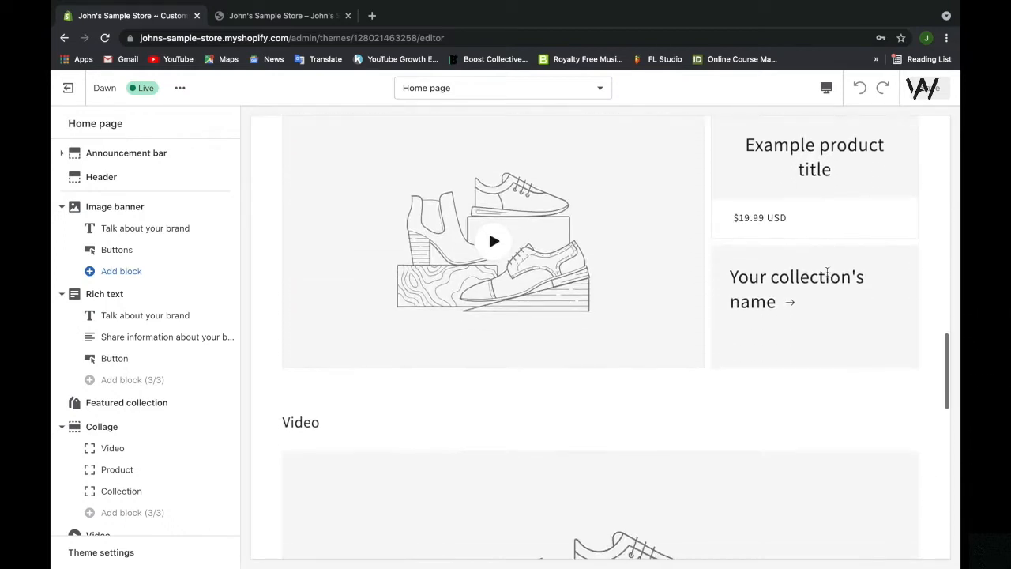
pyautogui.scroll(-2, 826, 272)
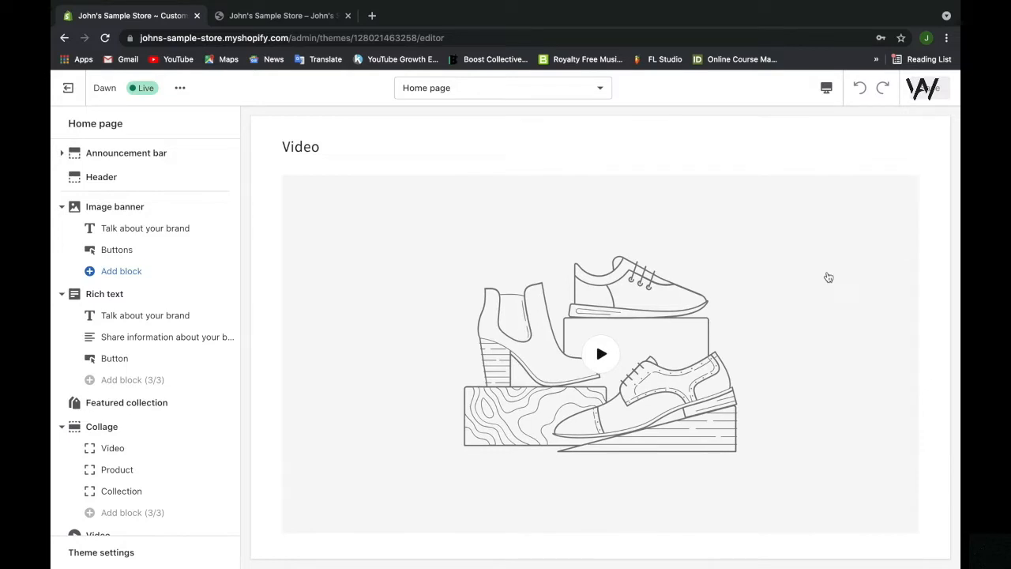
pyautogui.scroll(-8, 828, 276)
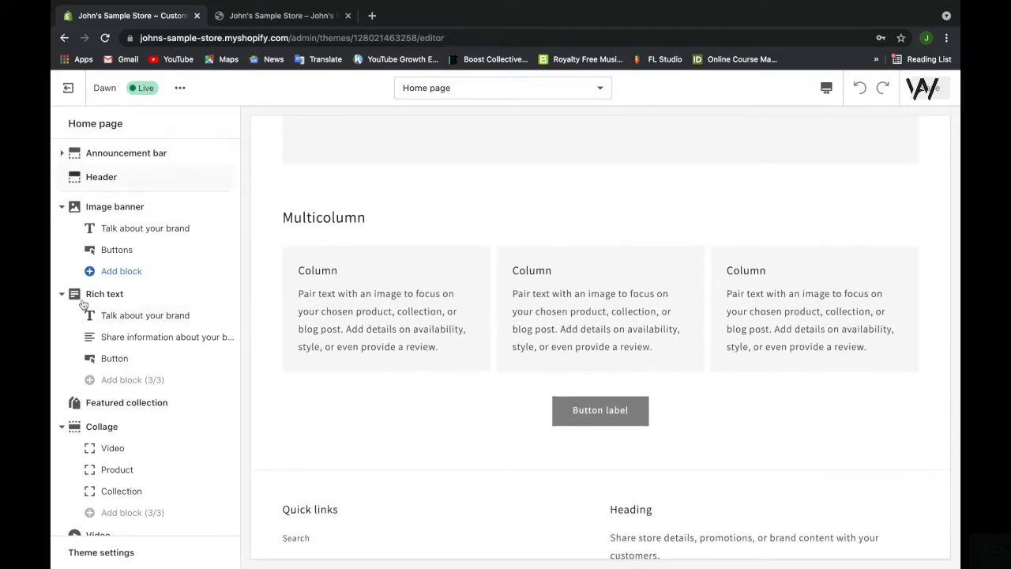
pyautogui.moveTo(57, 565)
pyautogui.scroll(10, 518, 295)
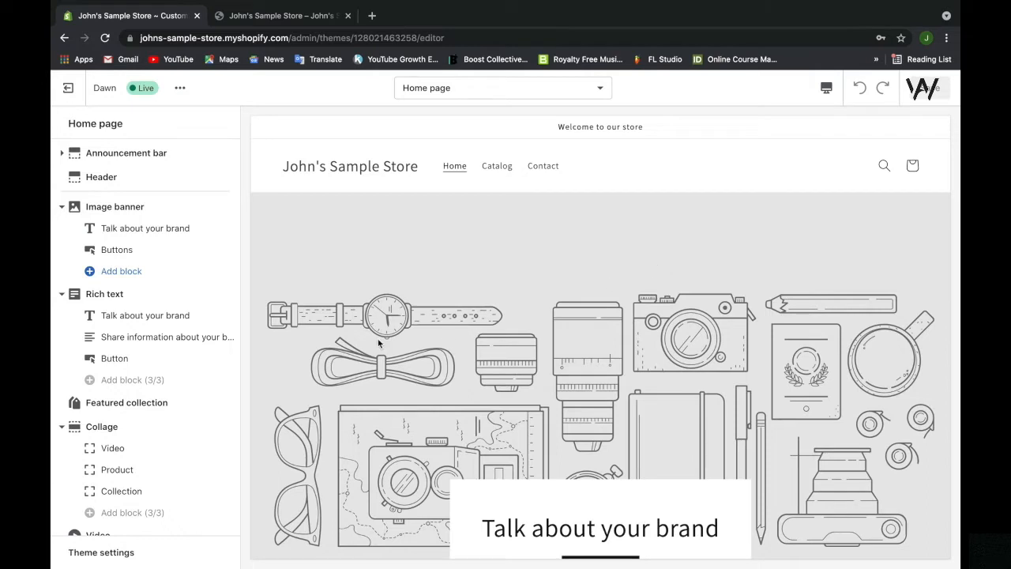
pyautogui.click(252, 17)
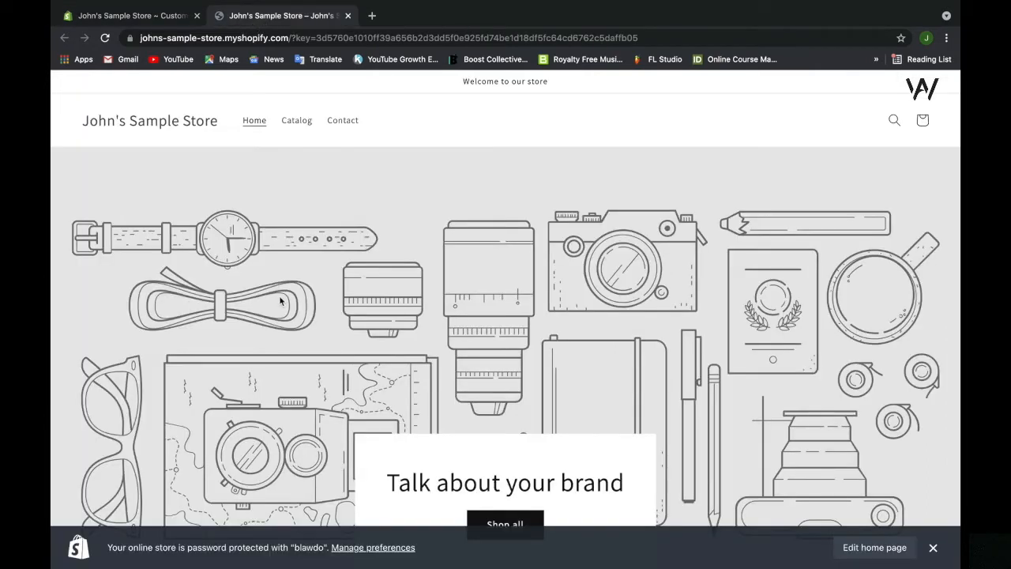
pyautogui.scroll(-5, 279, 300)
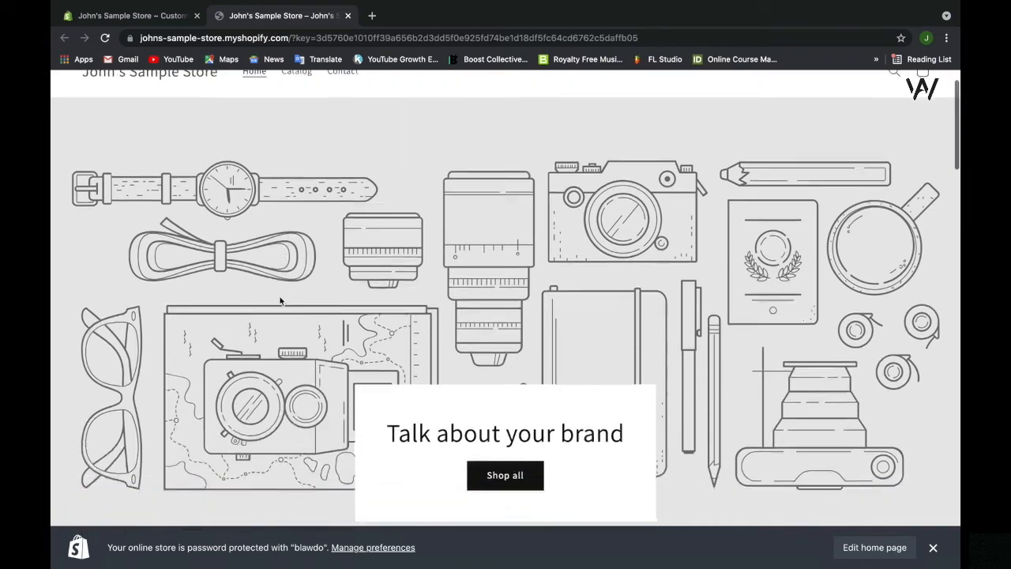
pyautogui.scroll(4, 279, 297)
pyautogui.scroll(1, 279, 296)
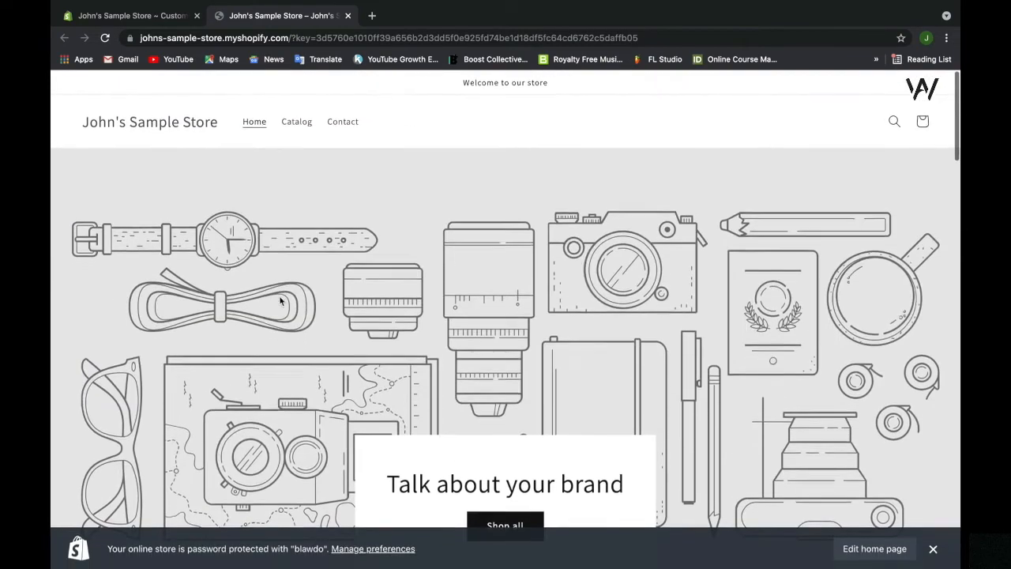
pyautogui.click(140, 17)
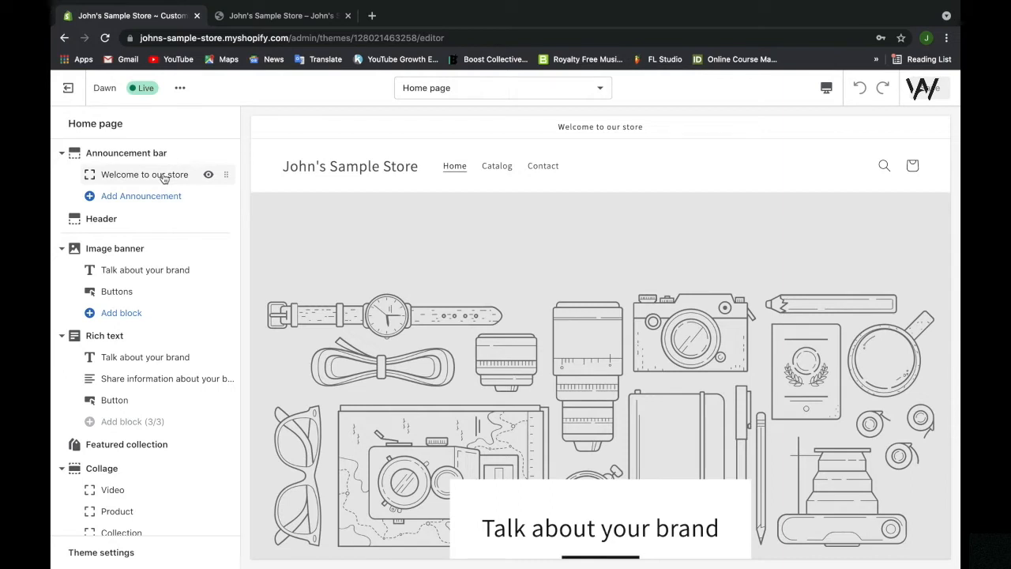
# Step: Try hiding and showing the "Welcome to our store" announcement in the announcement bar, ending with it shown
pyautogui.click(209, 175)
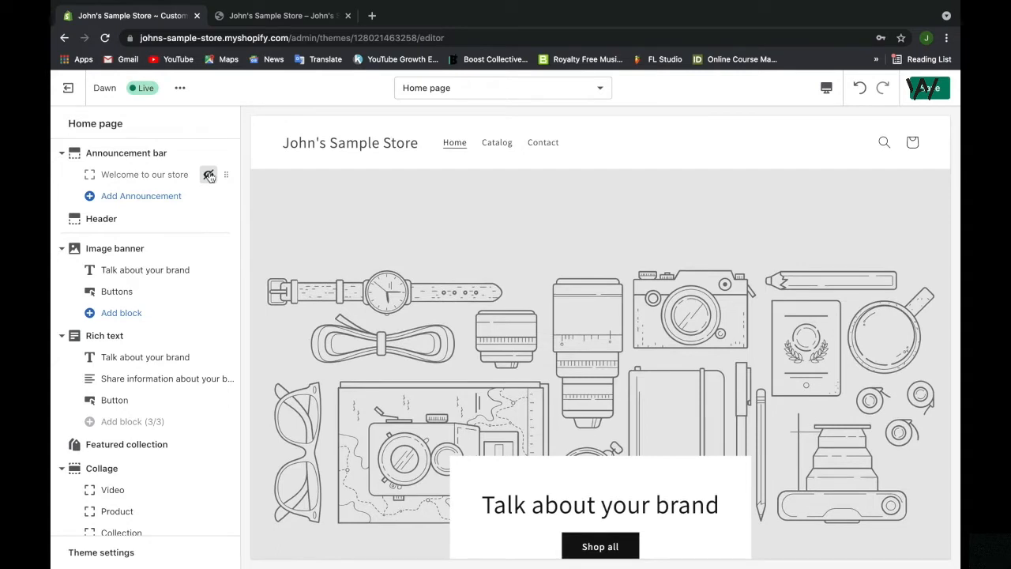
pyautogui.click(209, 175)
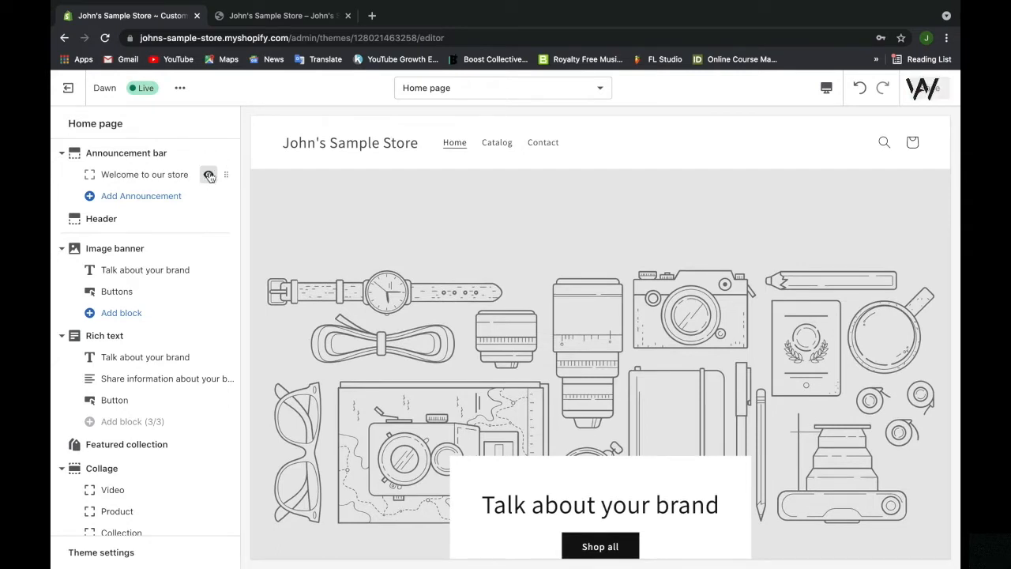
pyautogui.click(209, 175)
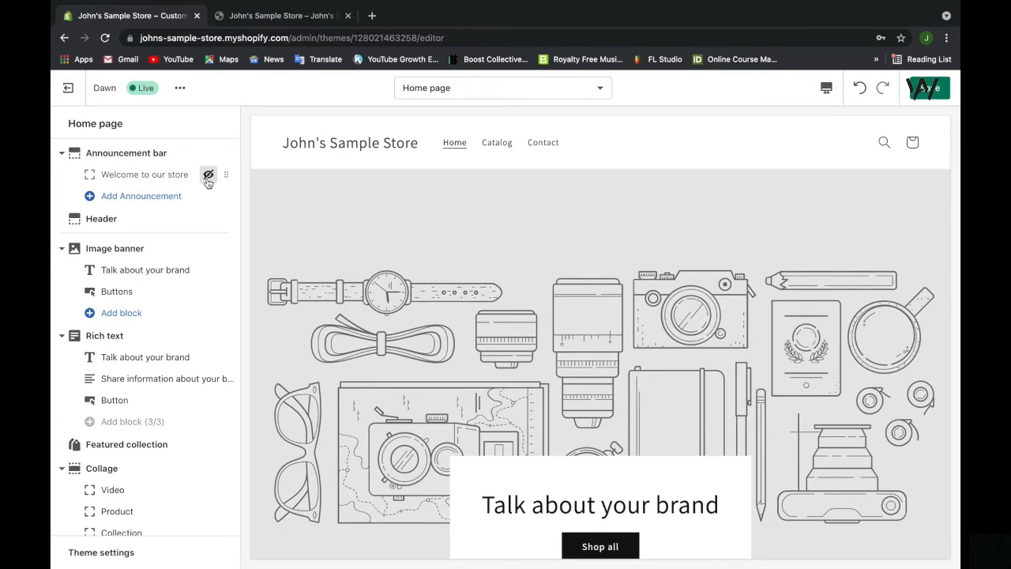
pyautogui.click(208, 176)
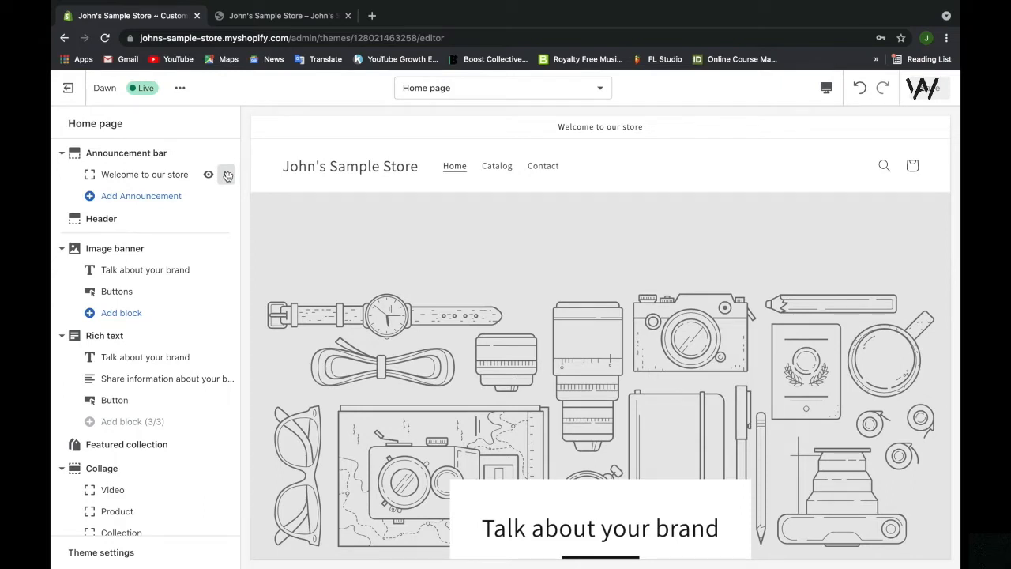
pyautogui.moveTo(227, 175); pyautogui.dragTo(129, 161)
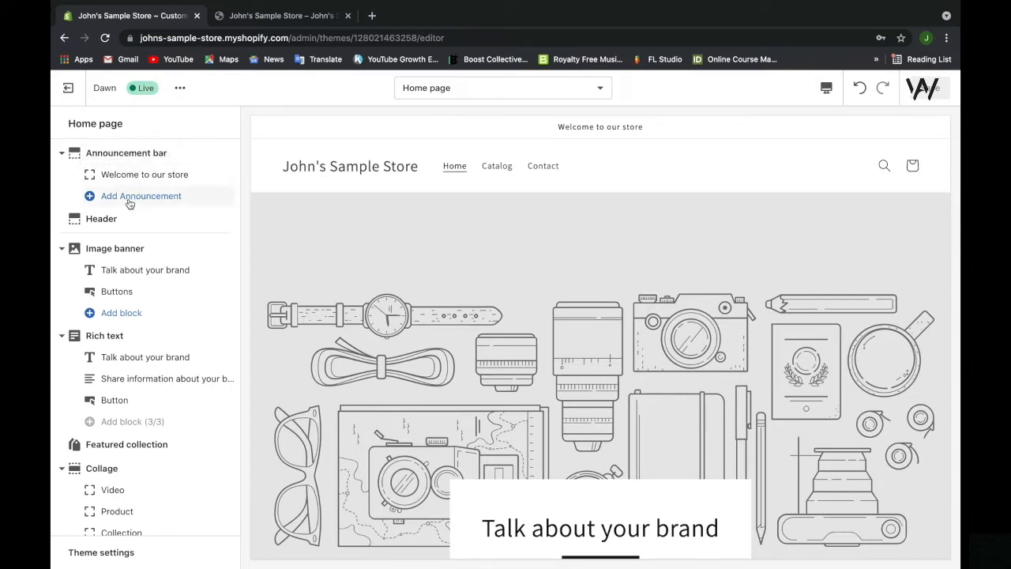
# Step: Change the text of the announcement bar's announcement to "Welcome to our store!!"
pyautogui.click(144, 171)
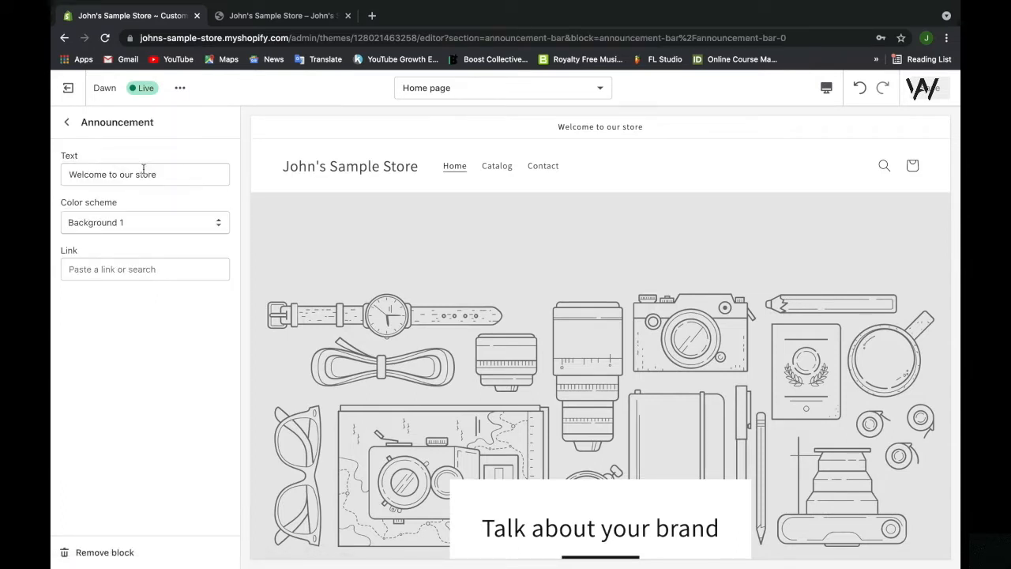
pyautogui.click(172, 178)
pyautogui.write('!!')
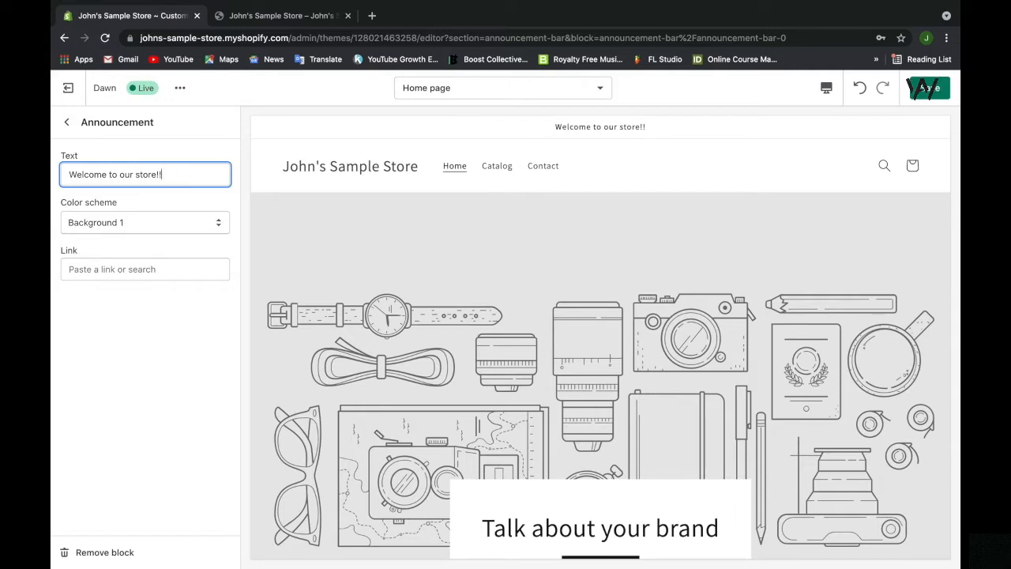
# Step: Try the Background 2 and Inverse color schemes on the announcement, then set its color scheme to Accent 1
pyautogui.click(170, 220)
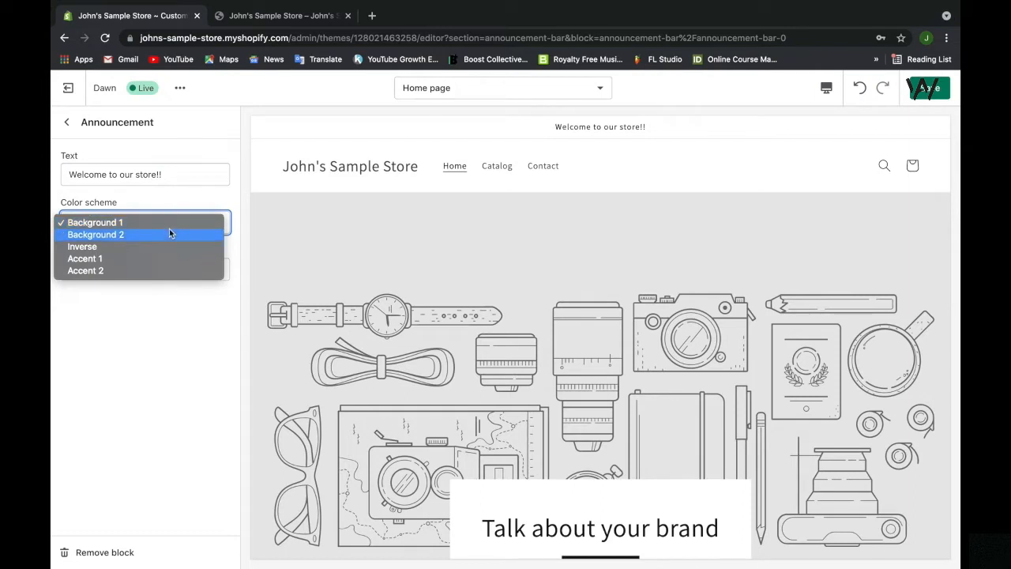
pyautogui.click(169, 230)
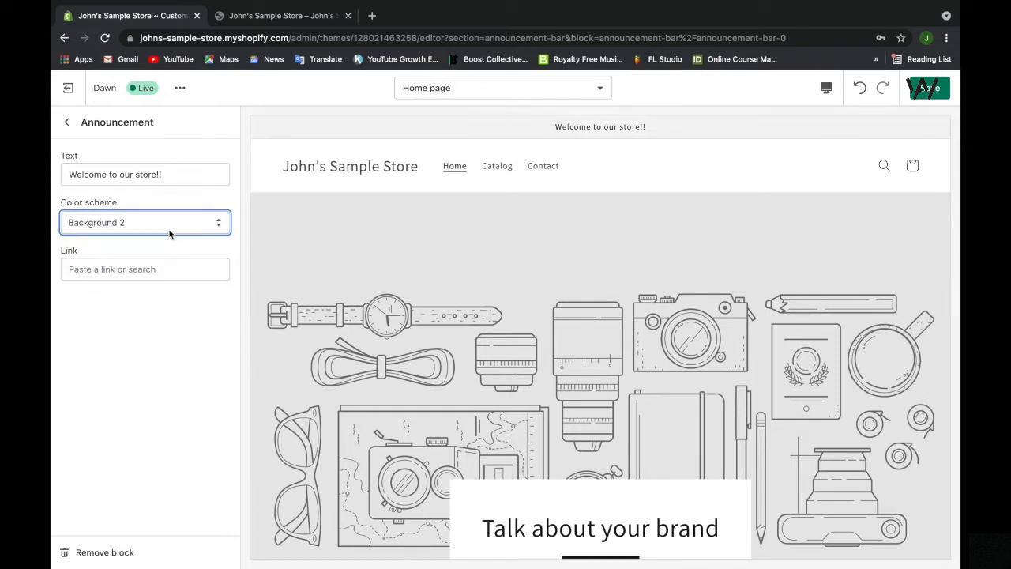
pyautogui.click(169, 230)
pyautogui.click(171, 239)
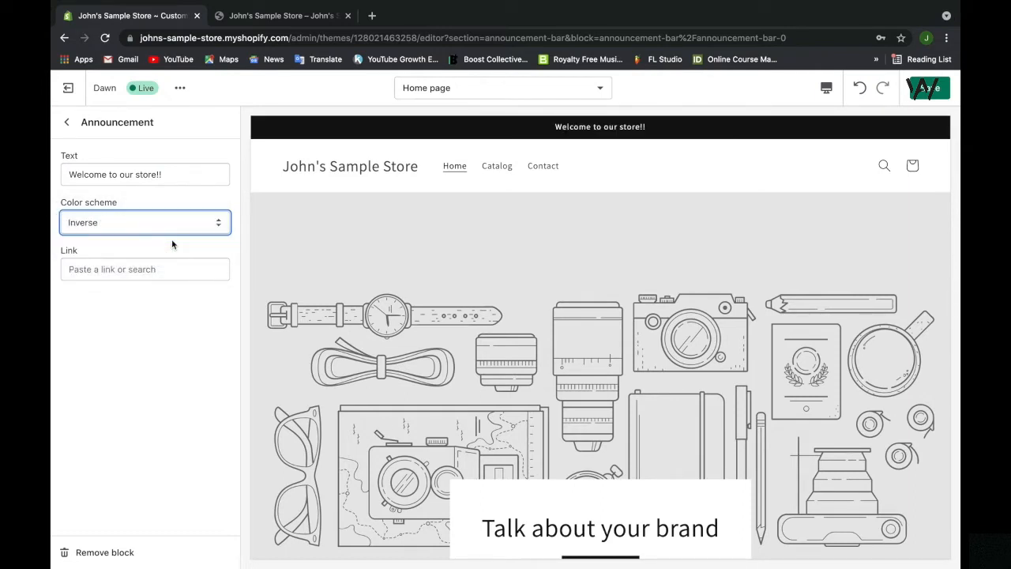
pyautogui.click(171, 235)
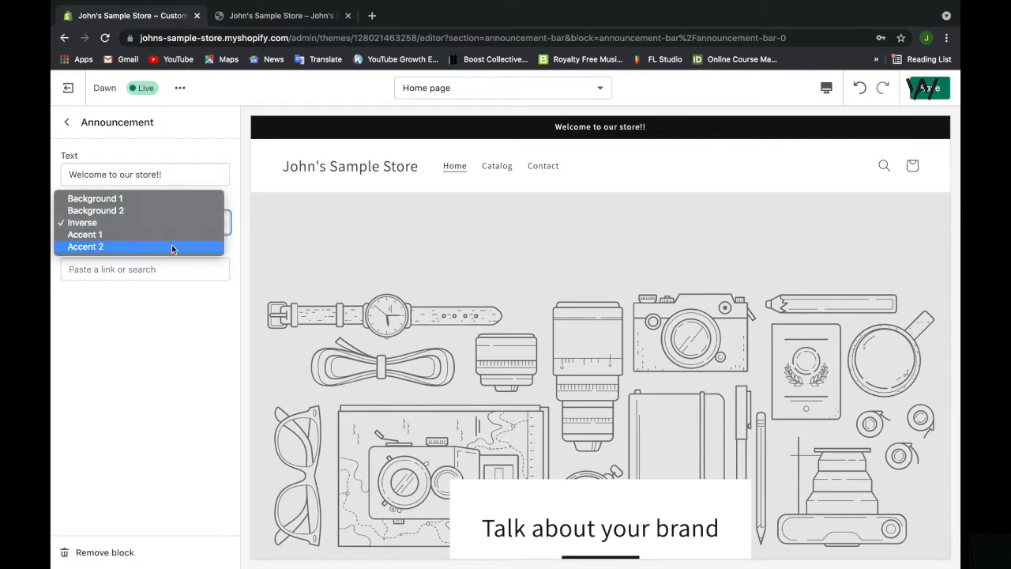
pyautogui.click(169, 234)
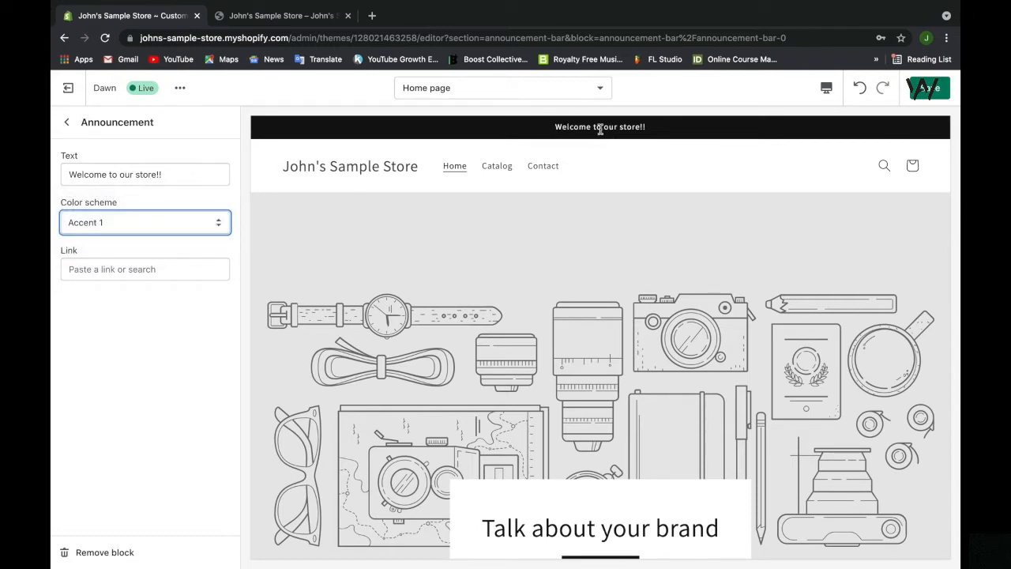
# Step: Link the announcement bar's announcement to All collections and return to the home page's section list
pyautogui.click(160, 267)
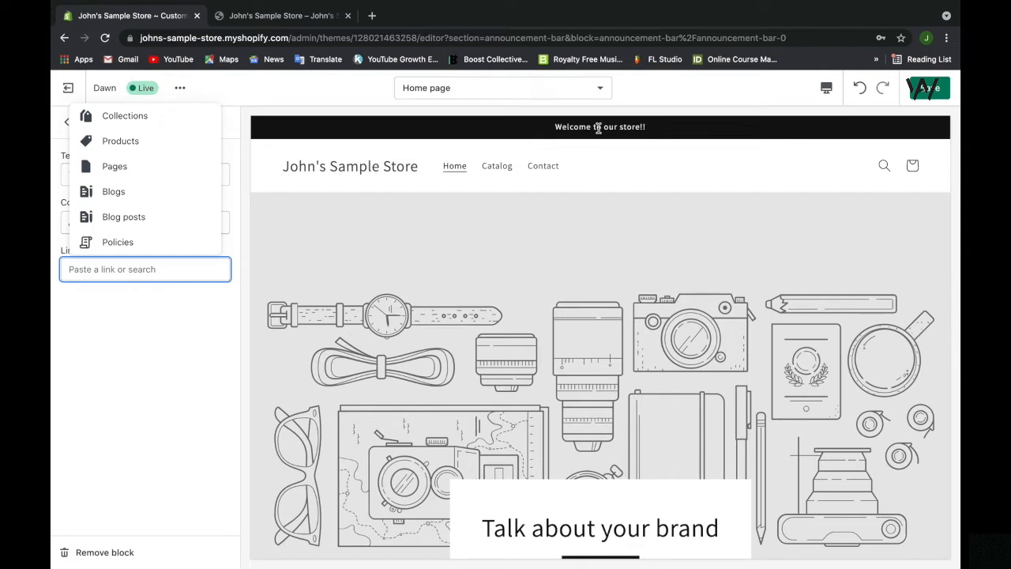
pyautogui.click(193, 127)
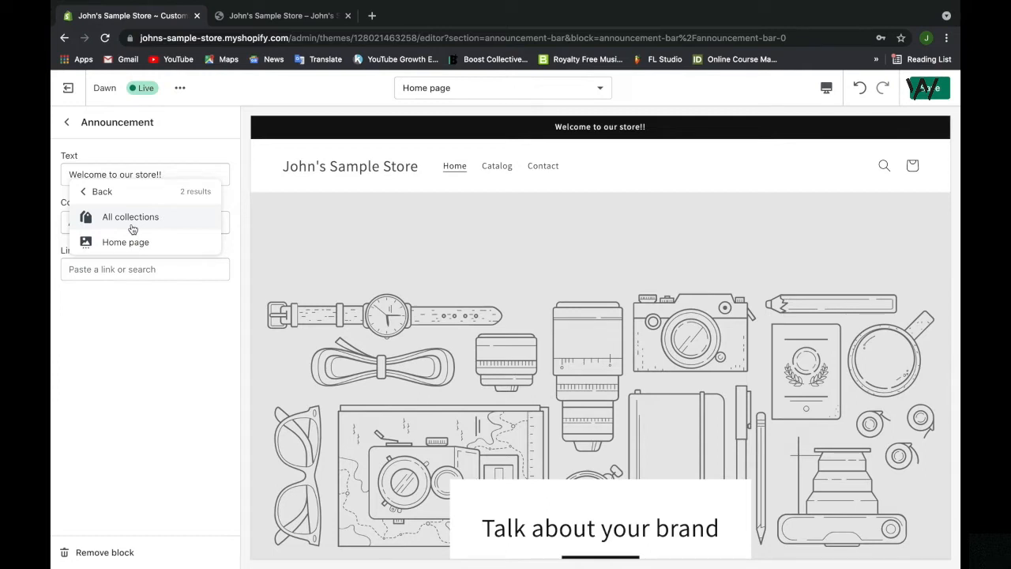
pyautogui.click(132, 218)
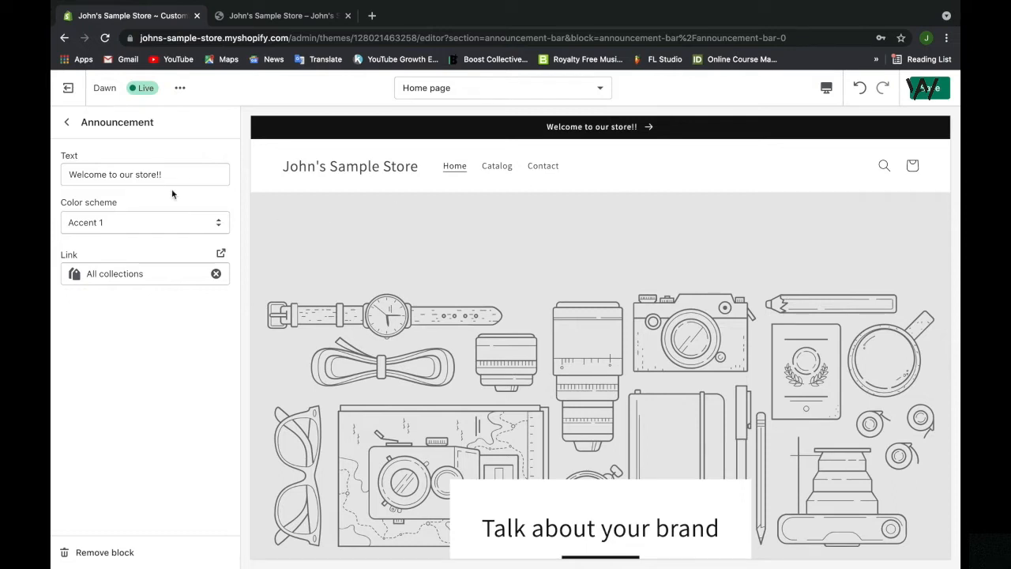
pyautogui.click(67, 122)
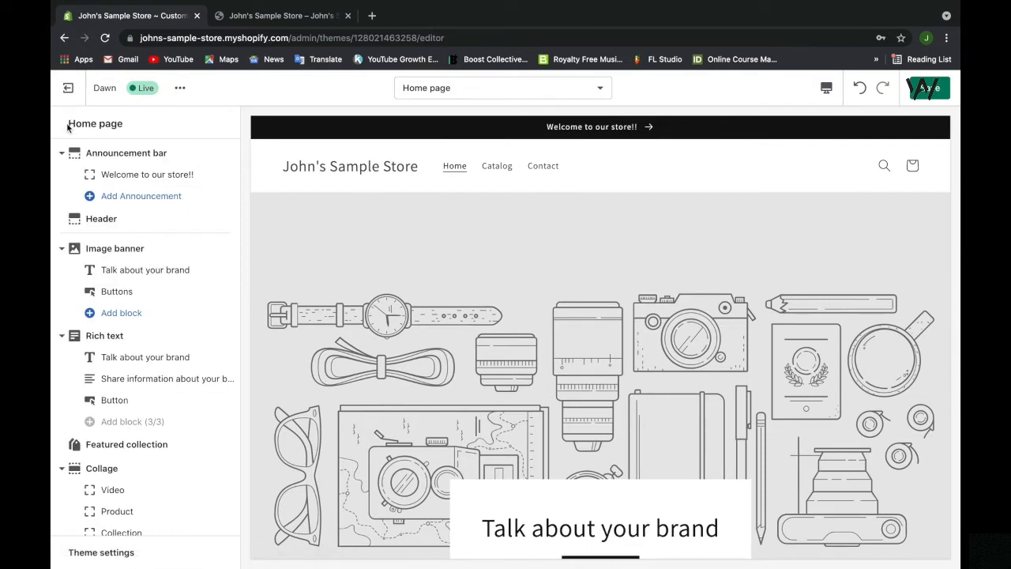
# Step: Open the header section's settings and try the Background 2 and Inverse color schemes on it
pyautogui.click(99, 221)
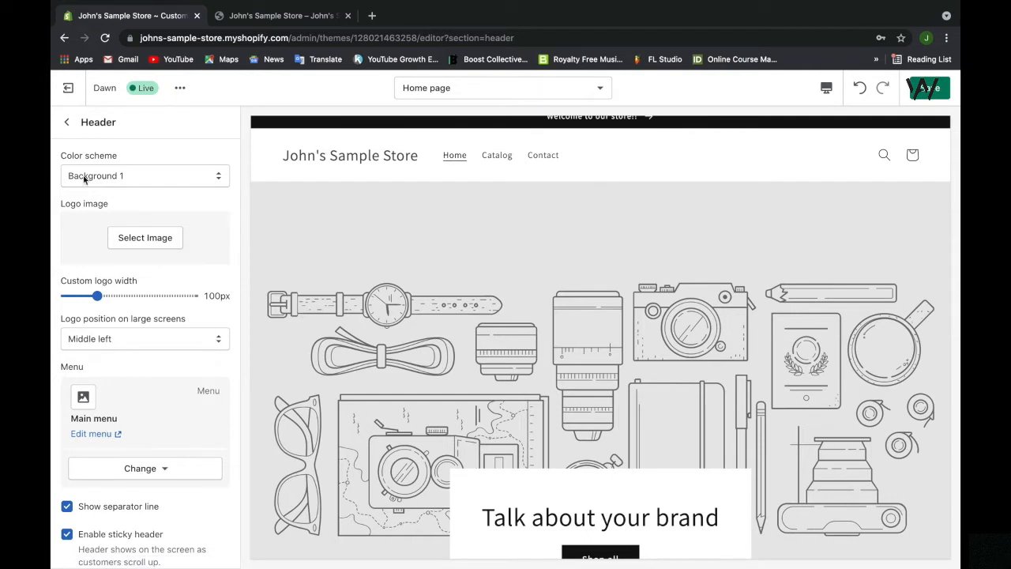
pyautogui.click(66, 124)
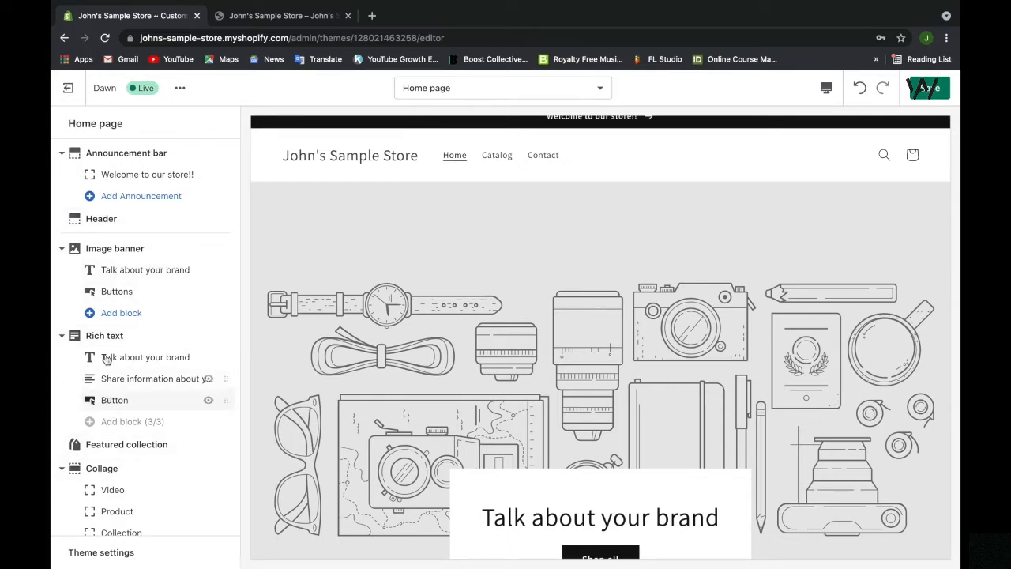
pyautogui.click(125, 224)
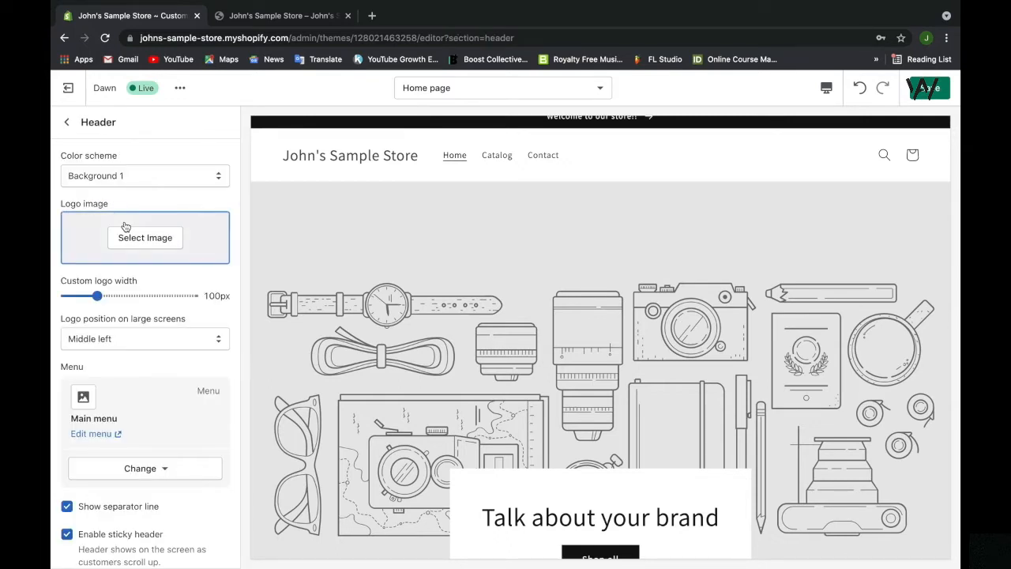
pyautogui.click(156, 177)
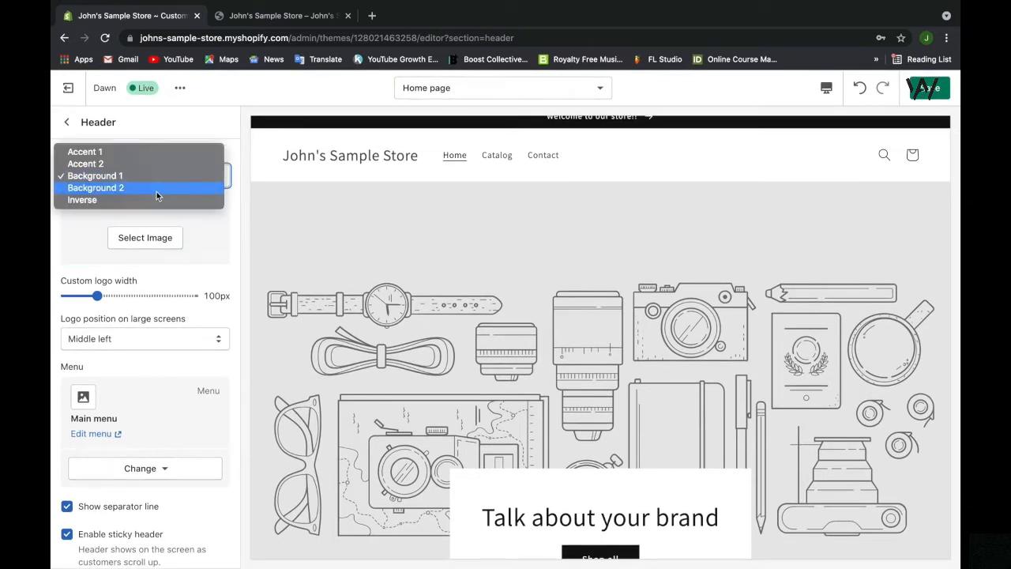
pyautogui.click(157, 191)
pyautogui.click(162, 181)
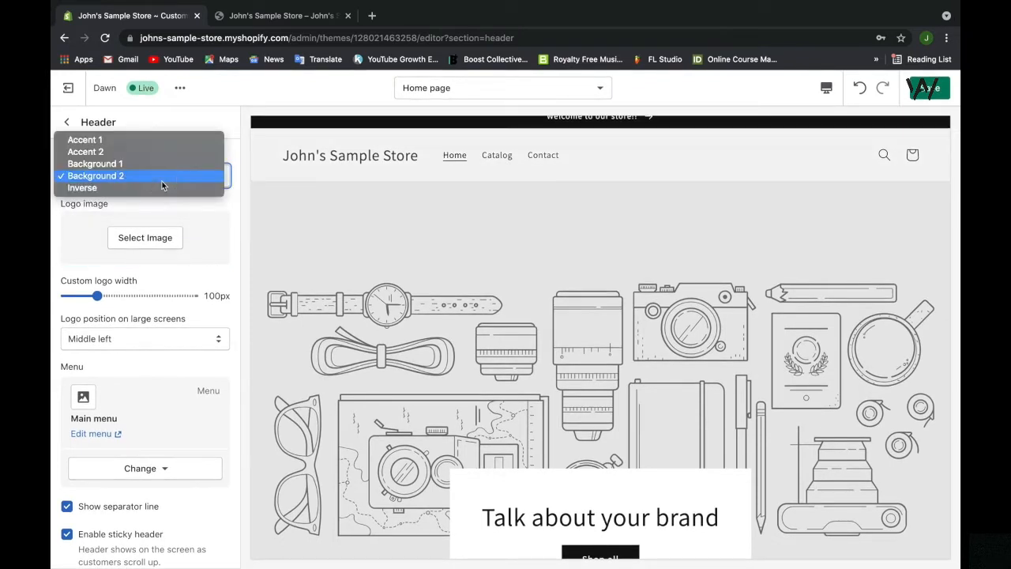
pyautogui.click(163, 187)
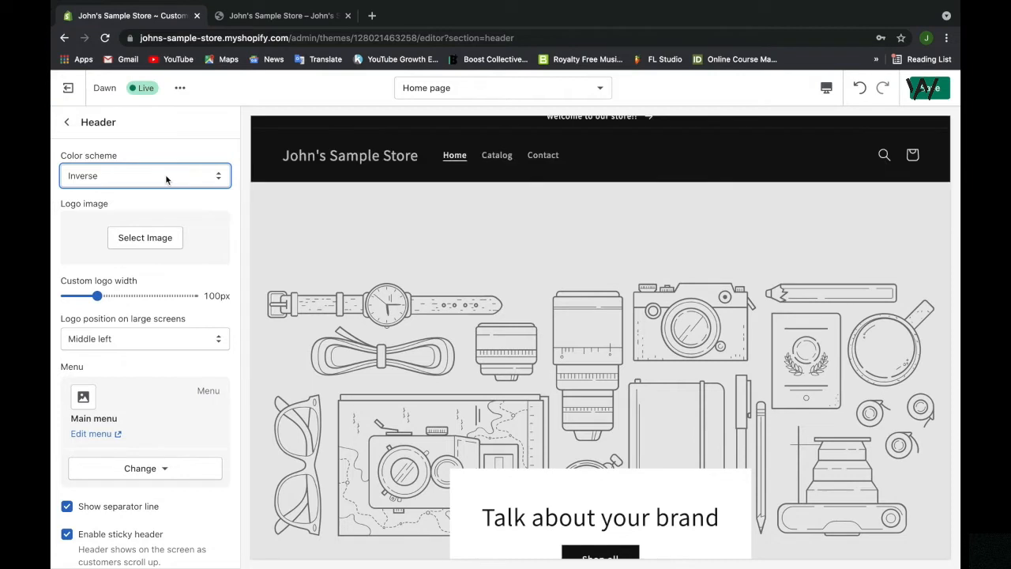
# Step: Try the Accent 1 and Accent 2 color schemes on the header, then set its color scheme back to Background 1
pyautogui.click(165, 177)
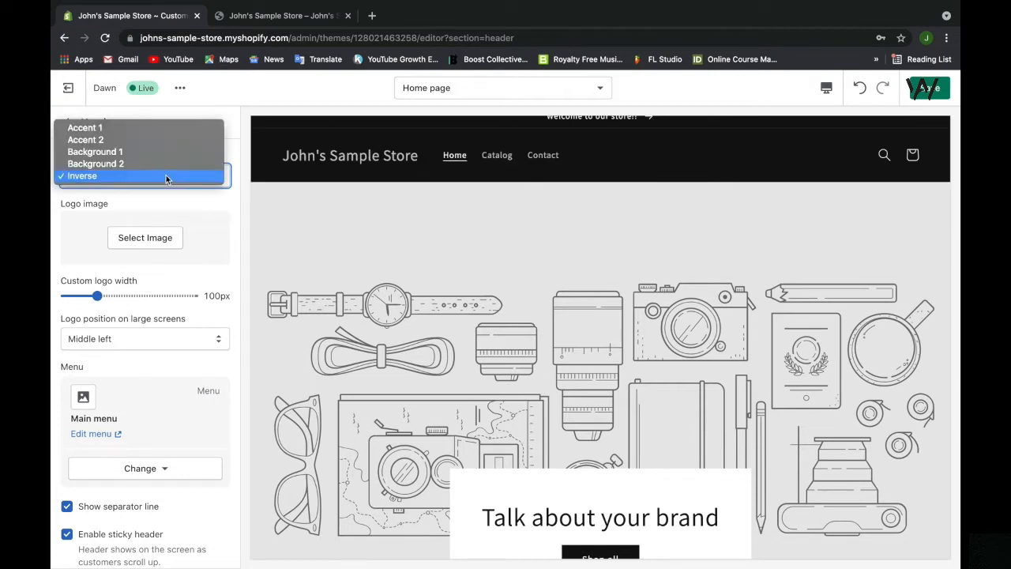
pyautogui.click(168, 129)
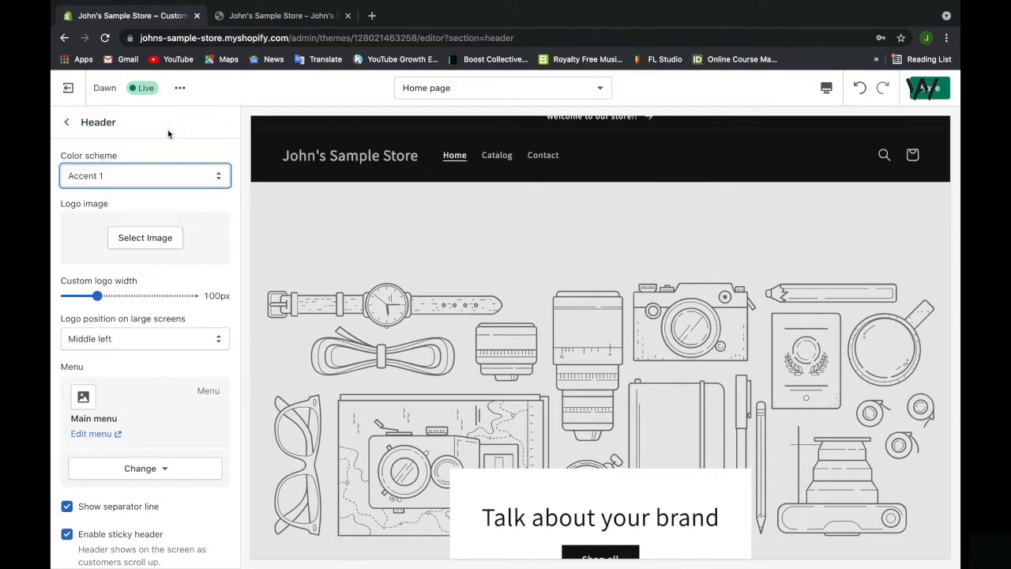
pyautogui.click(158, 176)
pyautogui.click(158, 190)
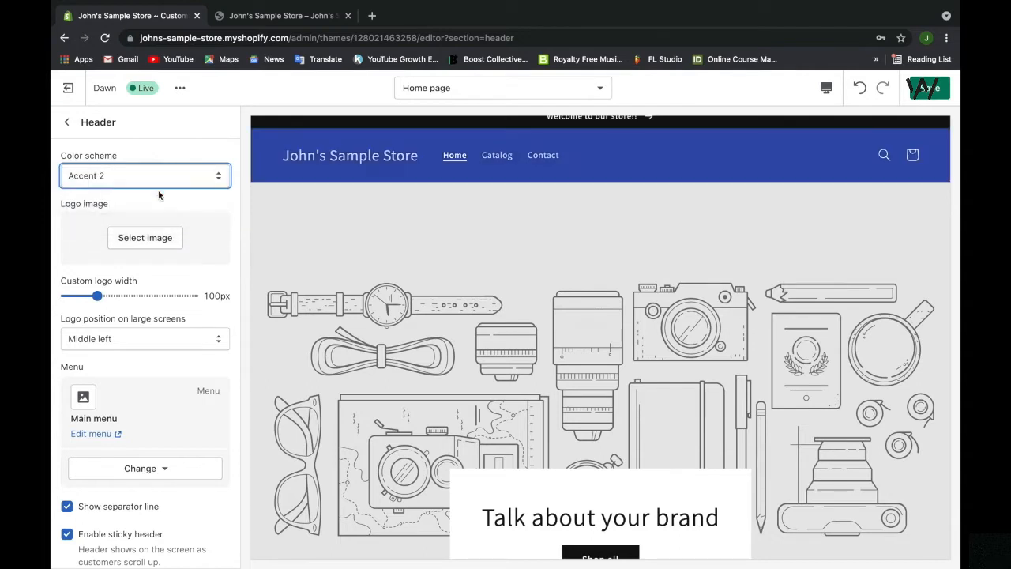
pyautogui.click(162, 177)
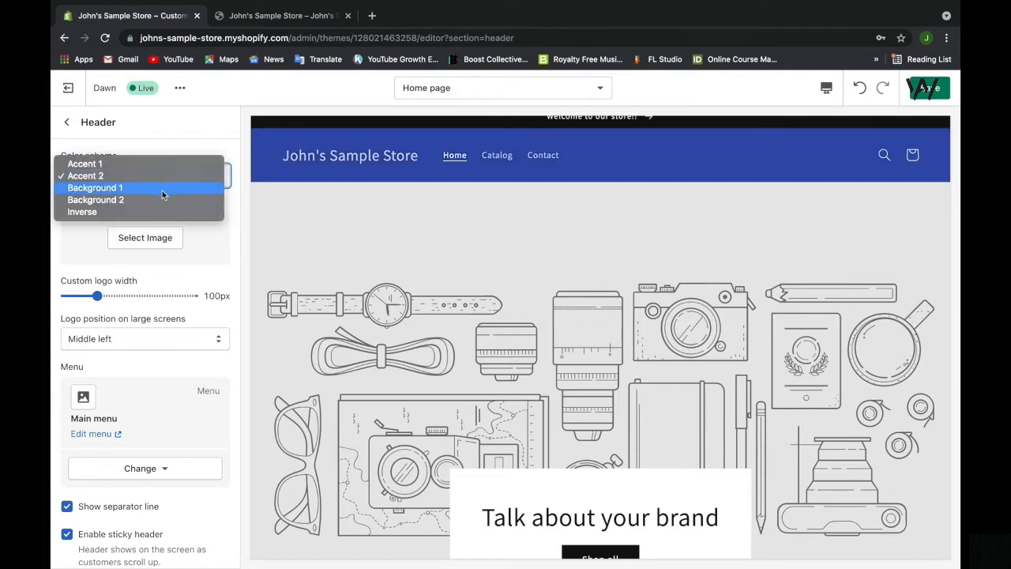
pyautogui.click(162, 190)
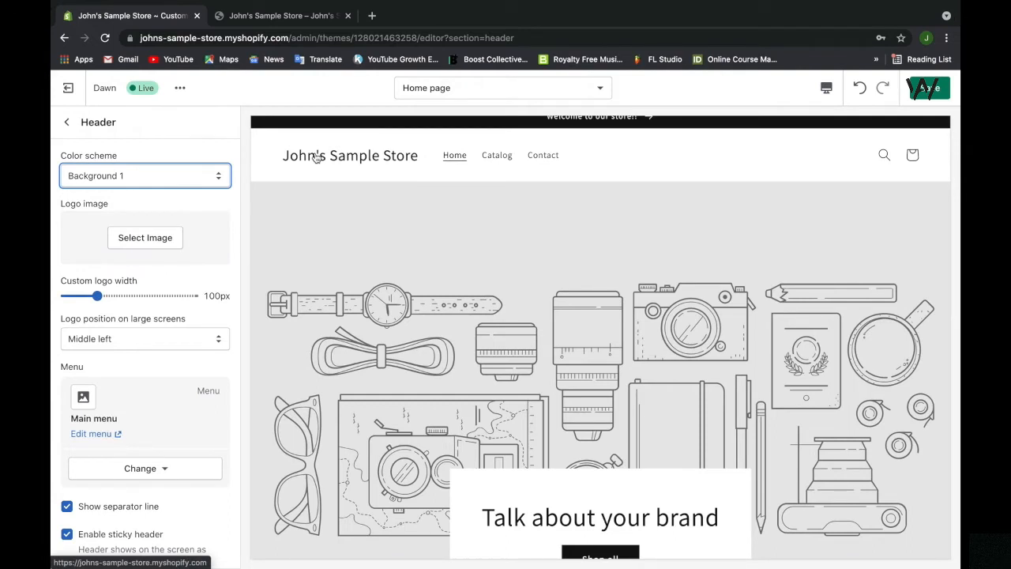
# Step: Browse the free stock images for the header's logo, including the Staff Favorites category, and leave without selecting one
pyautogui.click(158, 242)
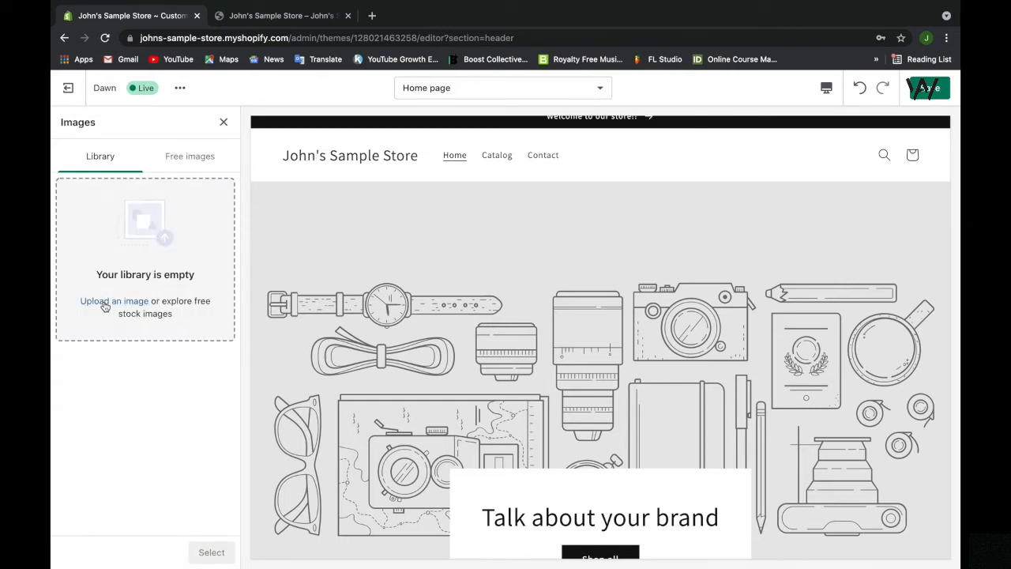
pyautogui.click(188, 162)
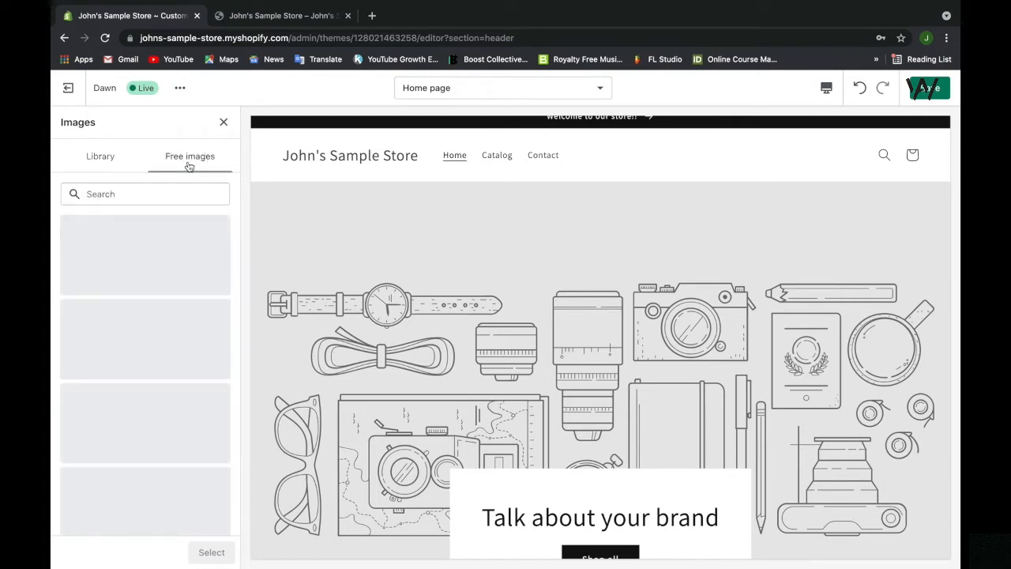
pyautogui.scroll(-4, 130, 338)
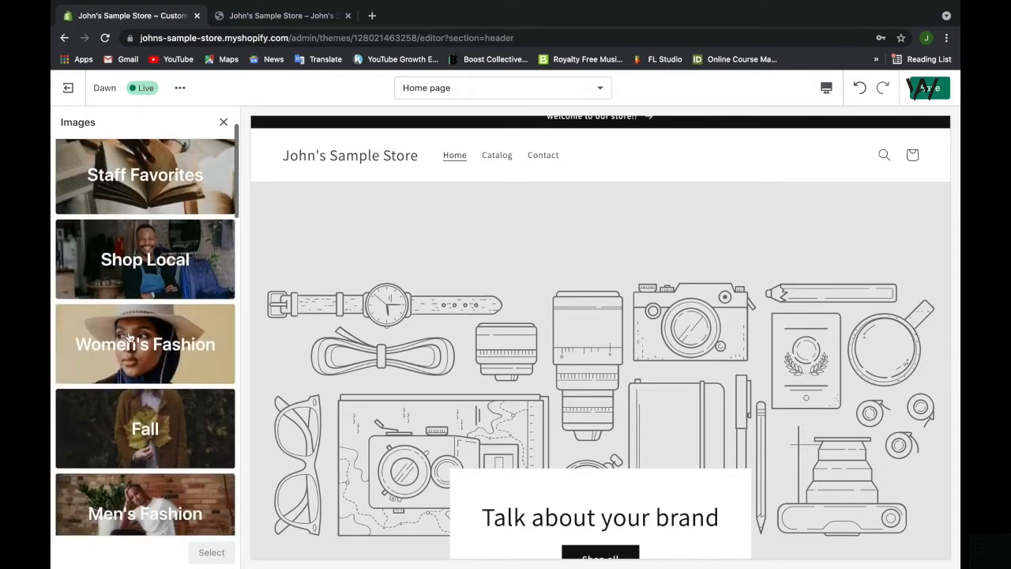
pyautogui.scroll(-3, 129, 337)
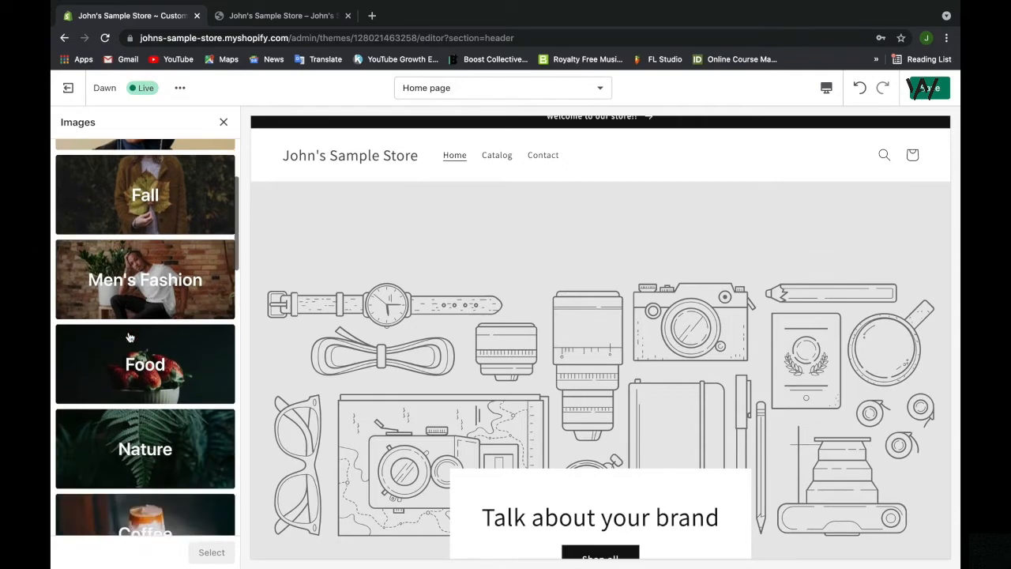
pyautogui.scroll(-3, 129, 337)
pyautogui.scroll(12, 129, 337)
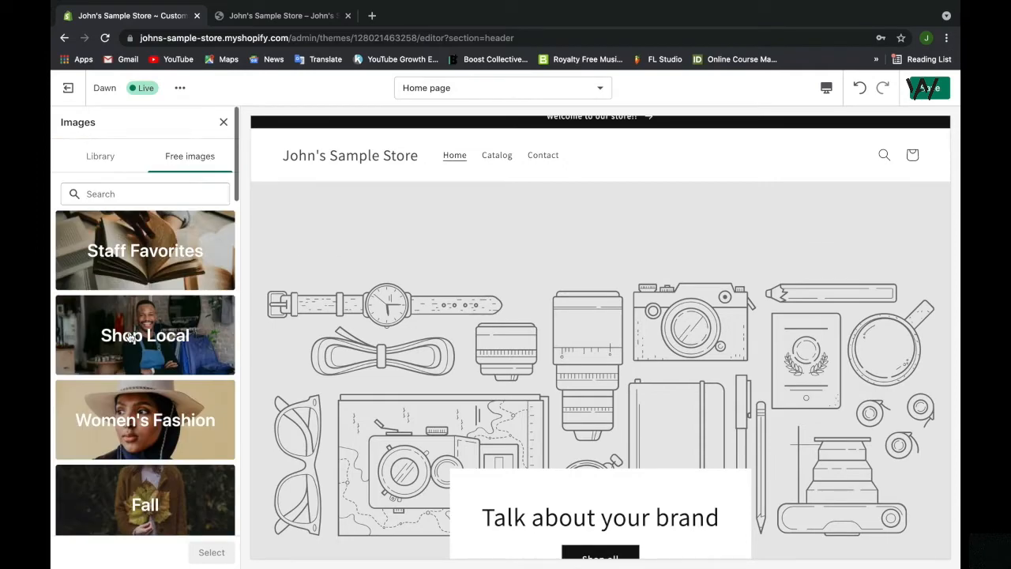
pyautogui.click(153, 258)
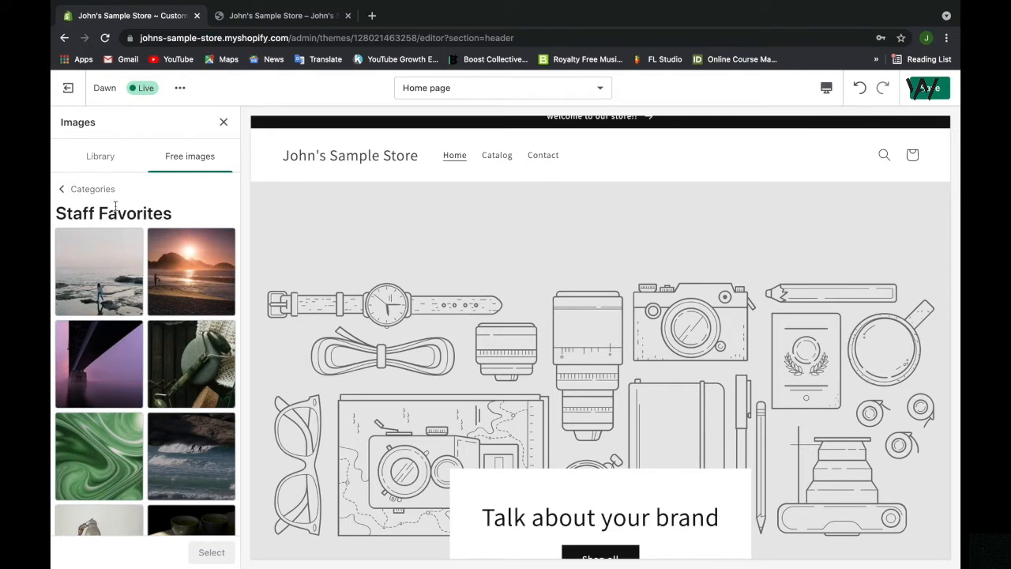
pyautogui.click(222, 123)
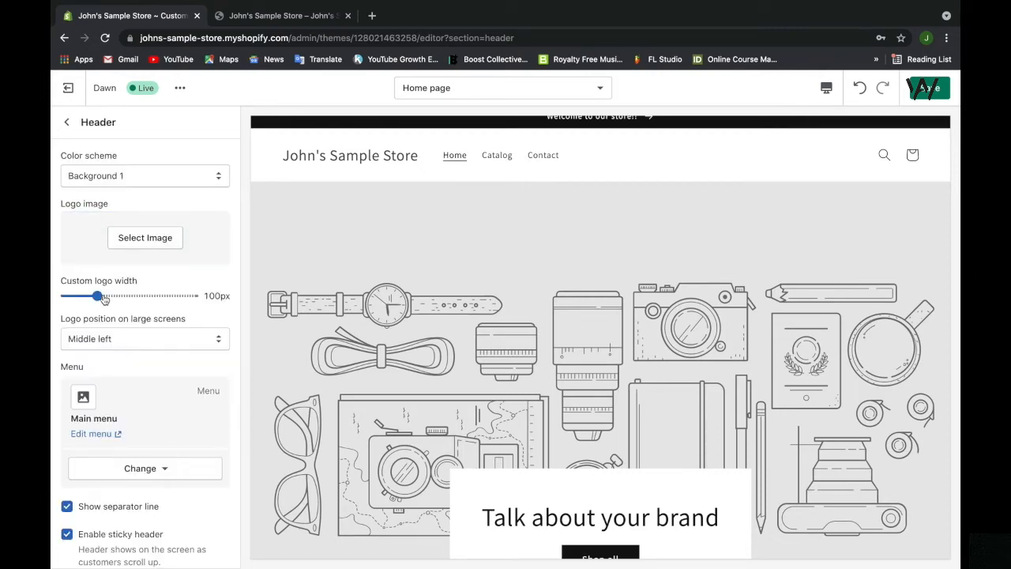
# Step: Try the Top left logo position for large screens in the header, then set it back to Middle left
pyautogui.moveTo(98, 296)
pyautogui.mouseDown()
pyautogui.moveTo(122, 296)
pyautogui.moveTo(97, 295)
pyautogui.mouseUp()
pyautogui.scroll(-1, 97, 294)
pyautogui.click(105, 309)
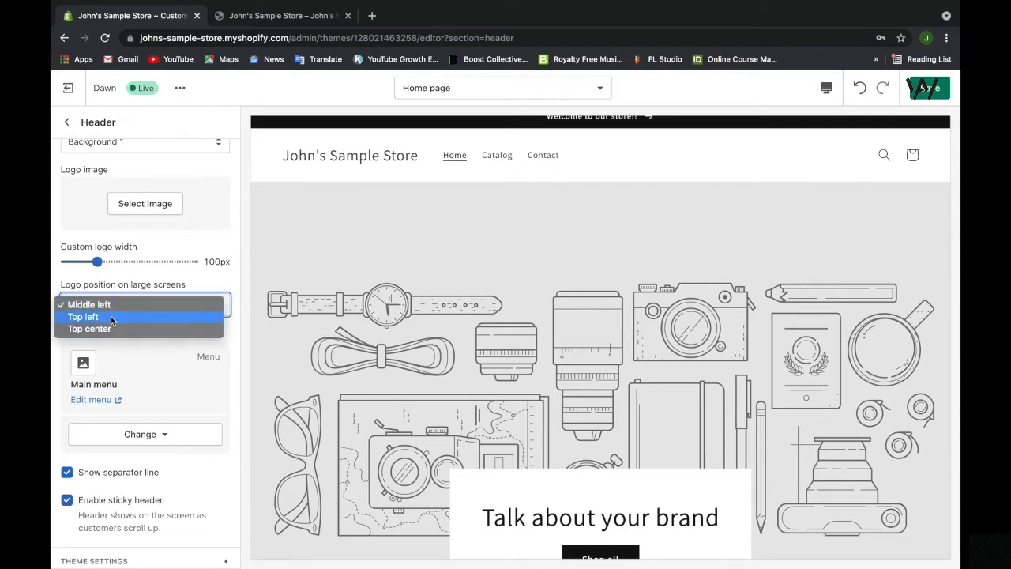
pyautogui.click(110, 317)
pyautogui.click(115, 303)
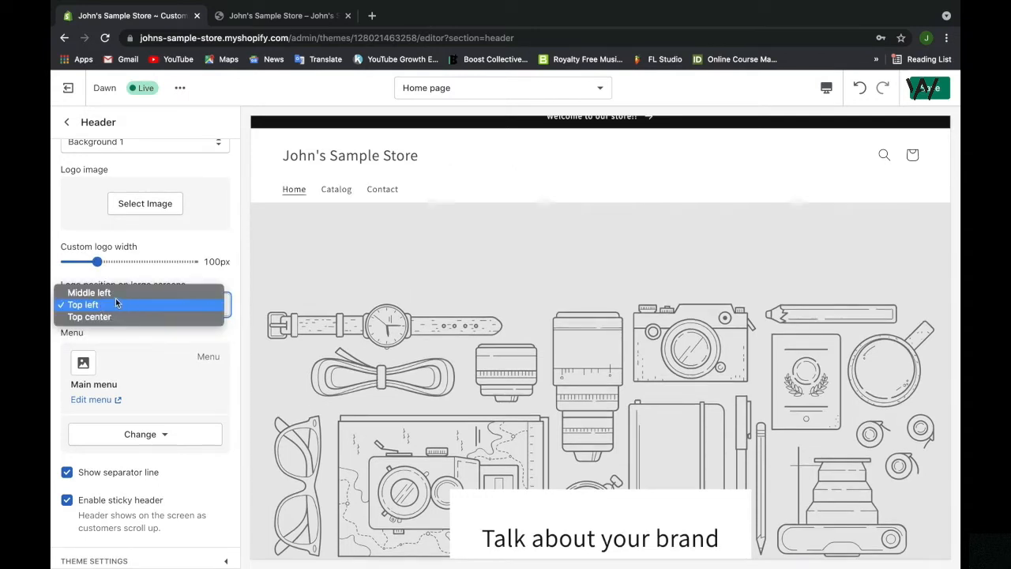
pyautogui.click(112, 294)
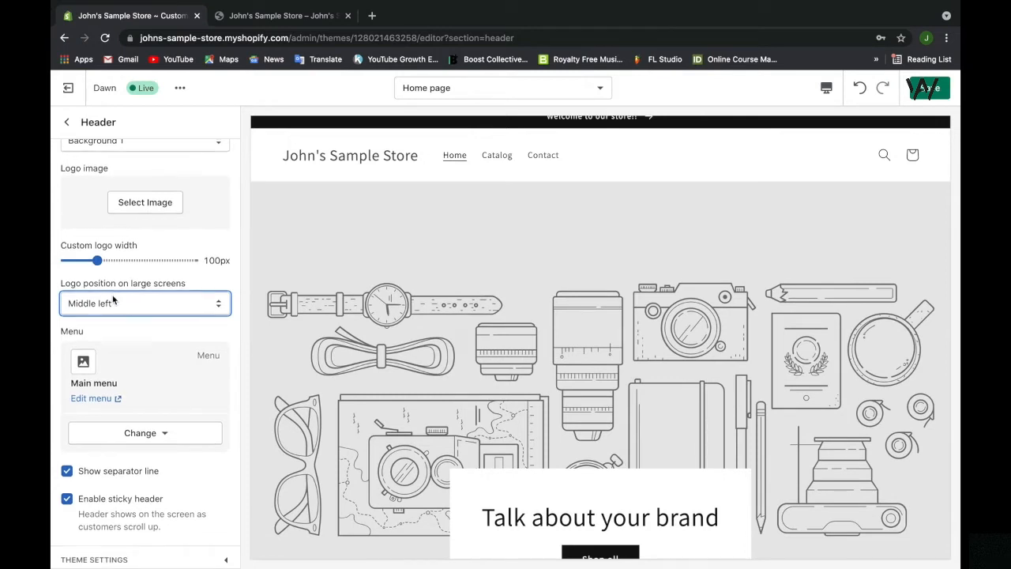
# Step: Check the options for changing the header's Main menu, then try turning the separator line off and on again
pyautogui.scroll(-1, 113, 298)
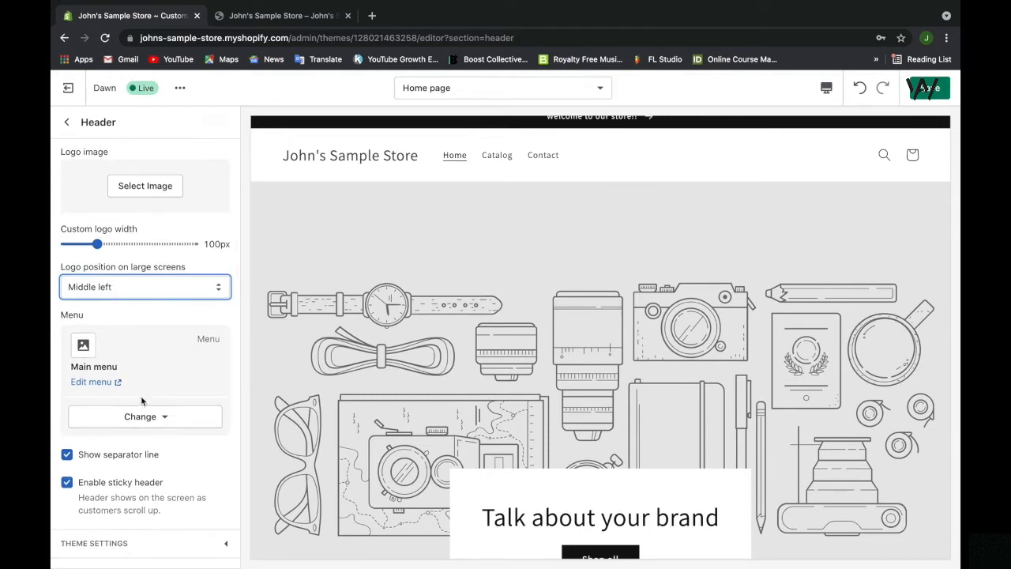
pyautogui.click(142, 416)
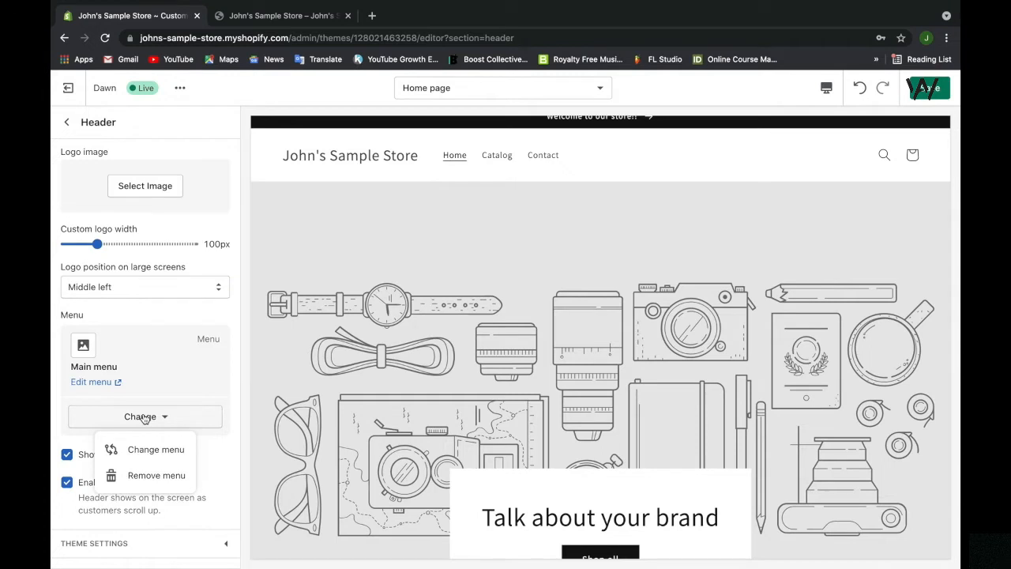
pyautogui.click(144, 418)
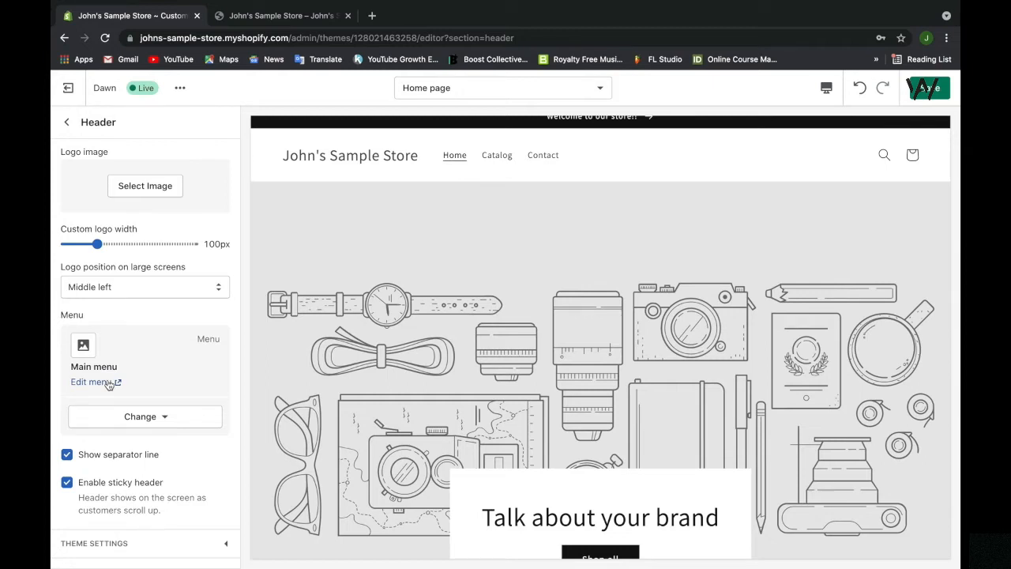
pyautogui.click(140, 417)
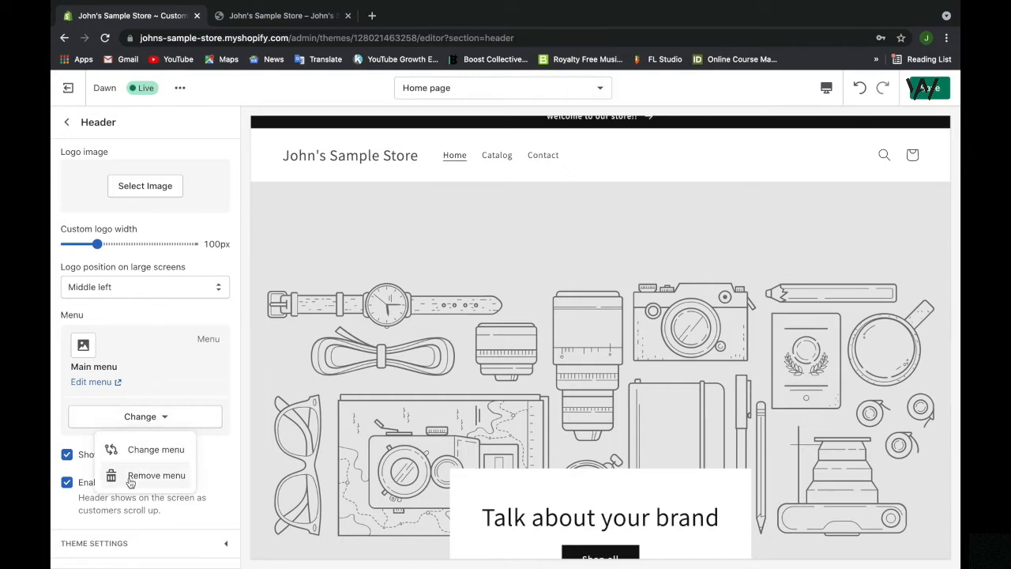
pyautogui.click(197, 382)
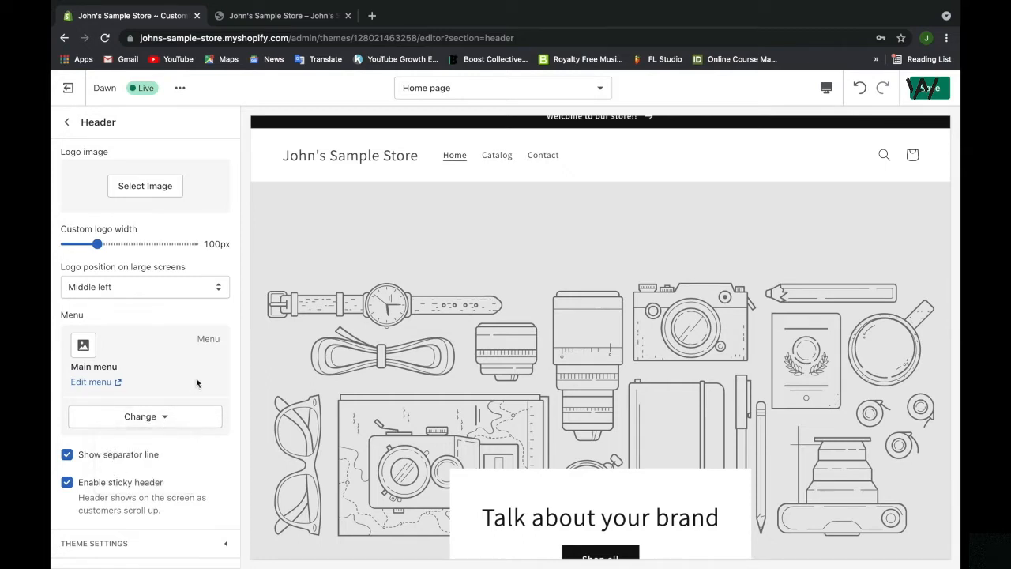
pyautogui.click(67, 458)
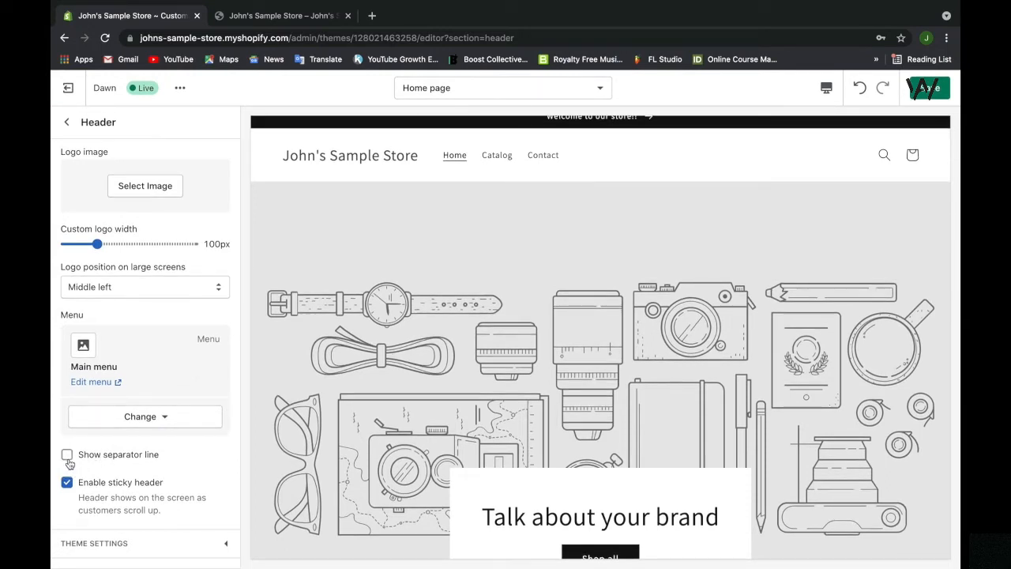
pyautogui.click(70, 463)
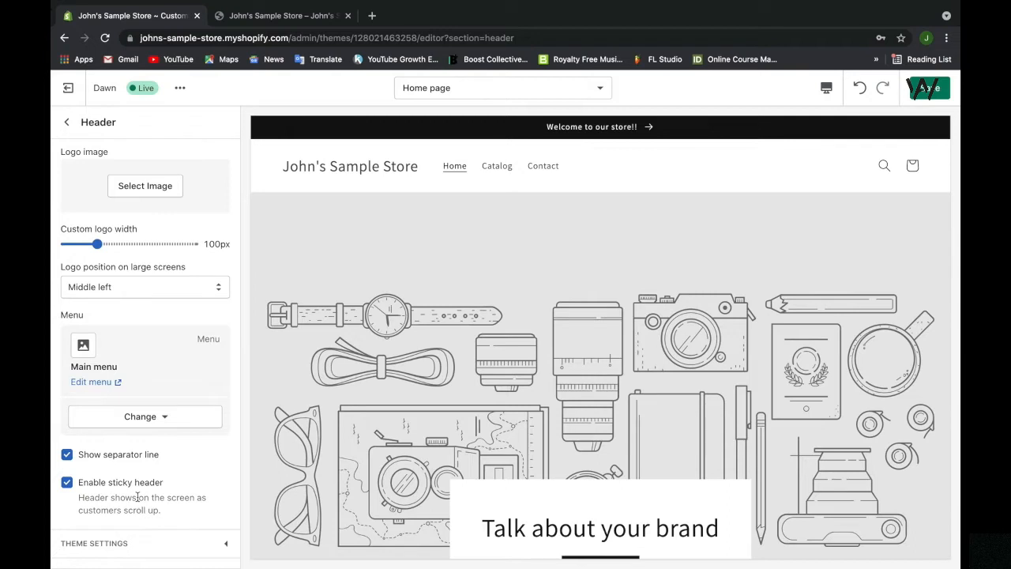
# Step: Expand the theme settings within the header section and look through the product suggestions option and social media link fields
pyautogui.click(172, 545)
pyautogui.scroll(-3, 172, 514)
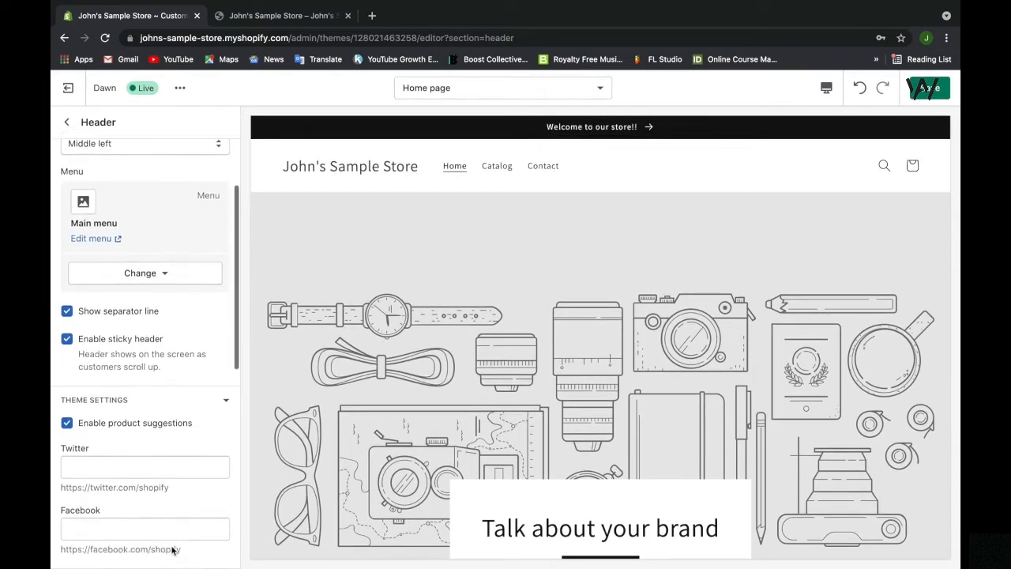
pyautogui.scroll(-5, 172, 545)
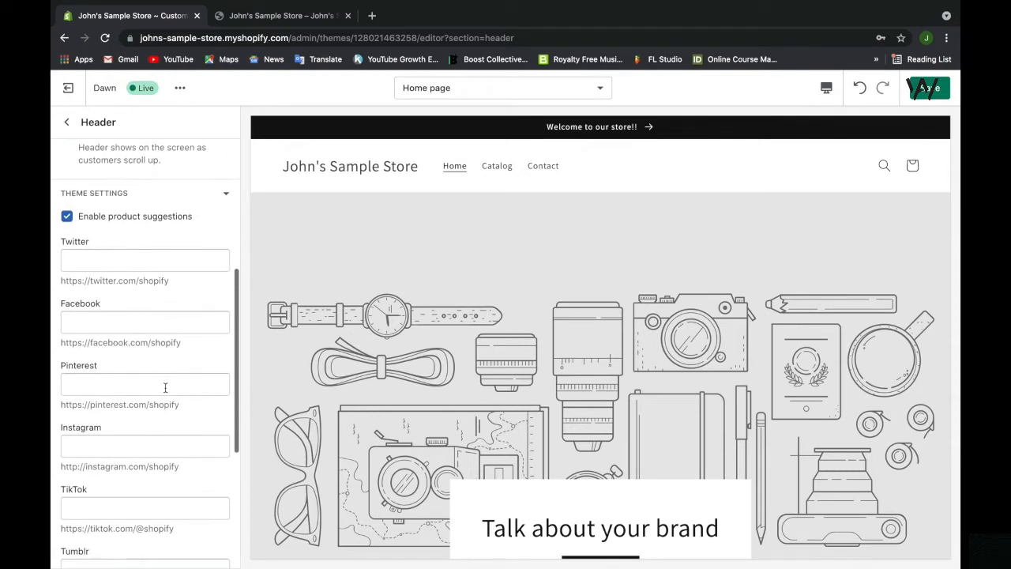
pyautogui.scroll(-1, 165, 387)
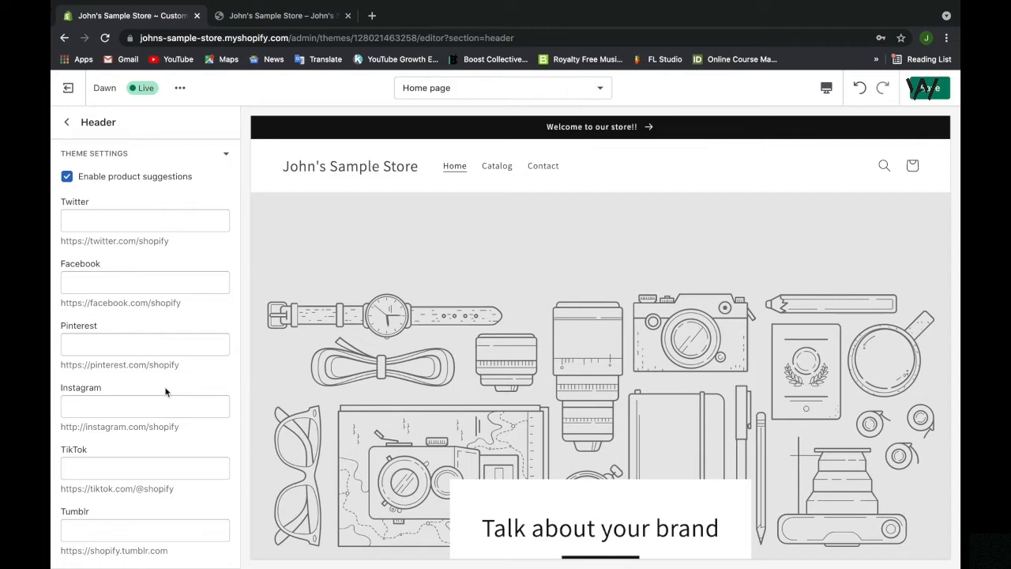
# Step: Review the header's remaining social media link fields and the accent icons option, and return to the home page's section list
pyautogui.scroll(-3, 166, 390)
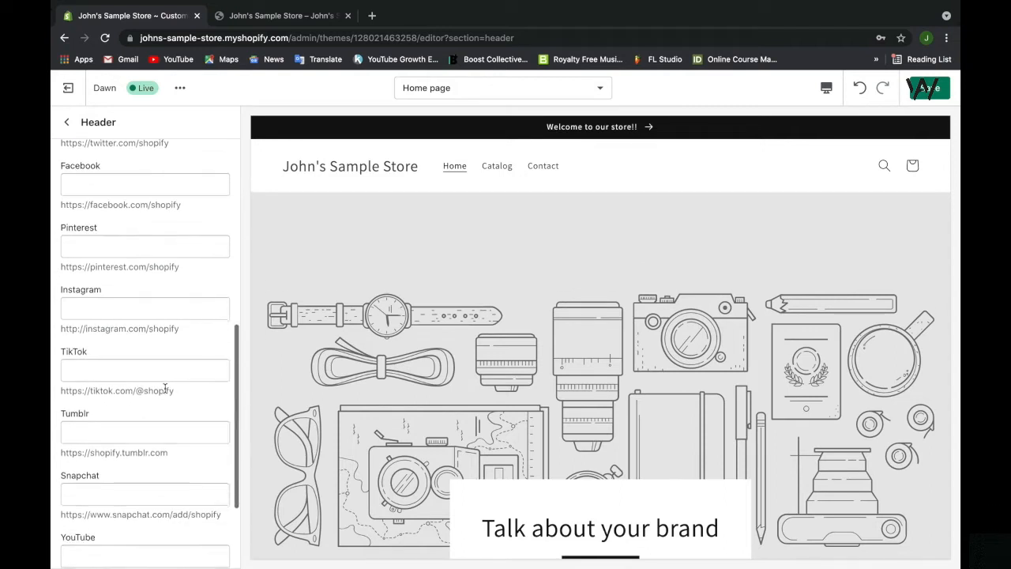
pyautogui.scroll(-4, 165, 387)
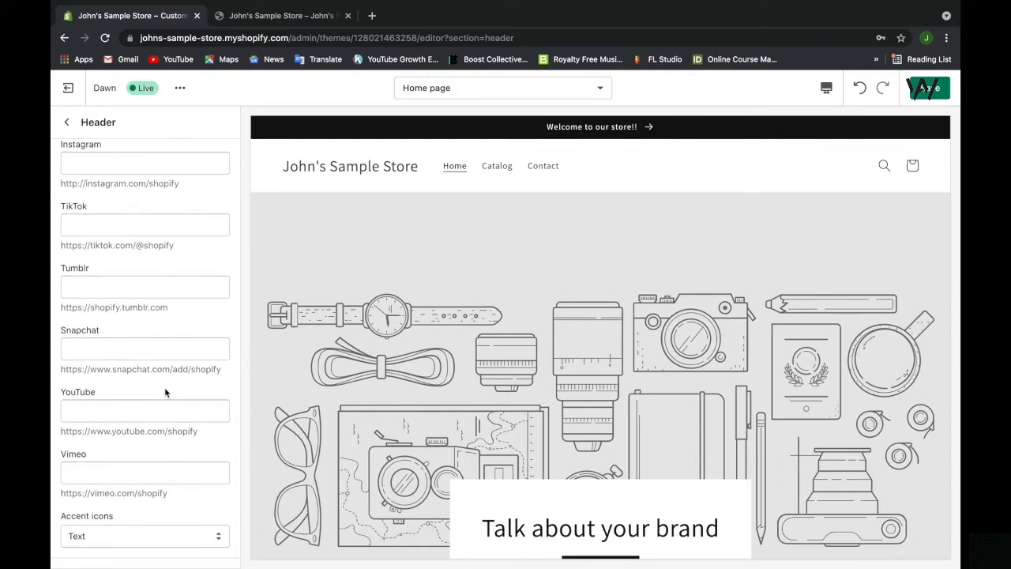
pyautogui.scroll(5, 164, 387)
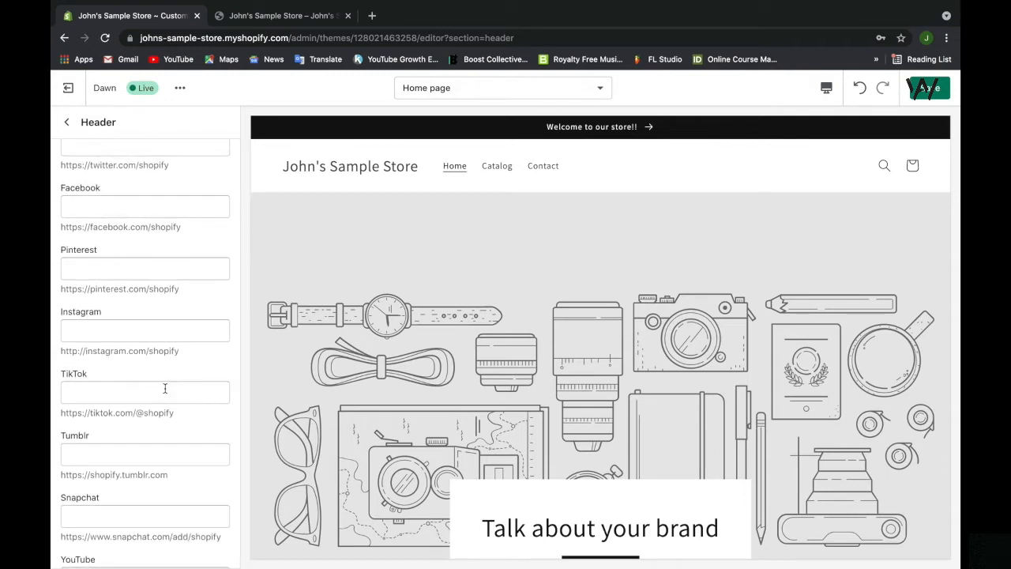
pyautogui.scroll(2, 165, 388)
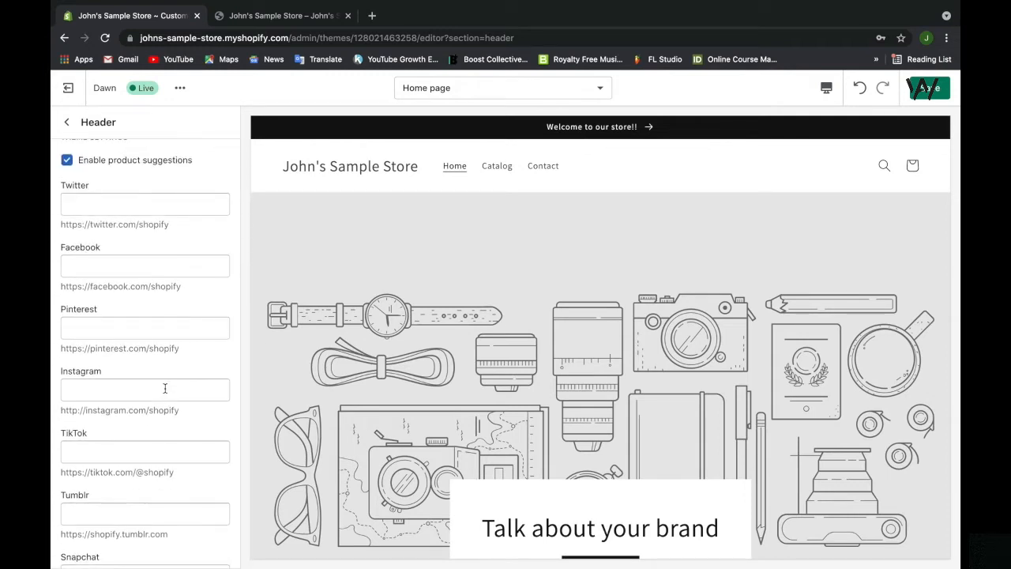
pyautogui.scroll(-2, 165, 388)
pyautogui.scroll(3, 165, 387)
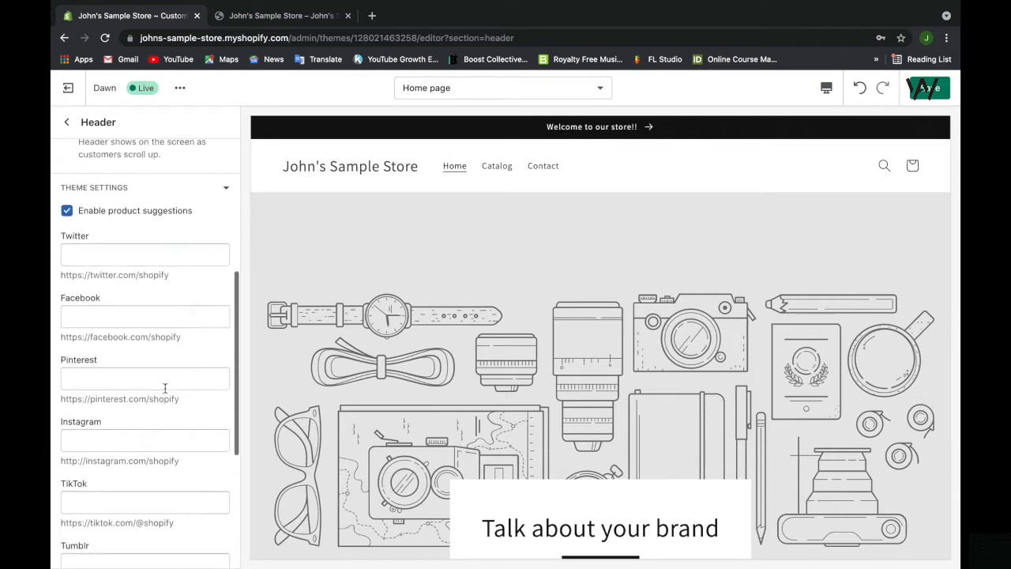
pyautogui.scroll(3, 165, 388)
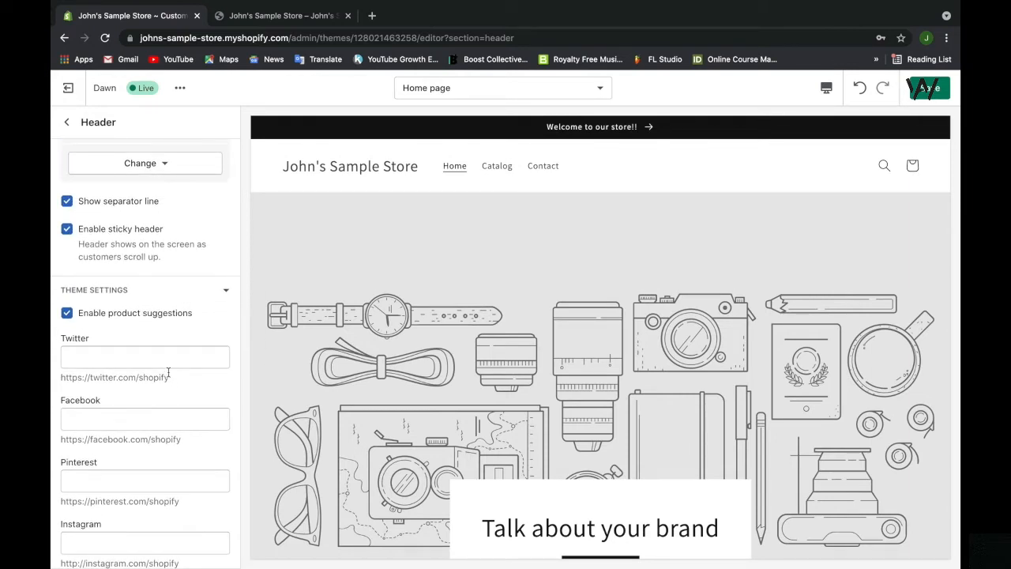
pyautogui.scroll(6, 168, 372)
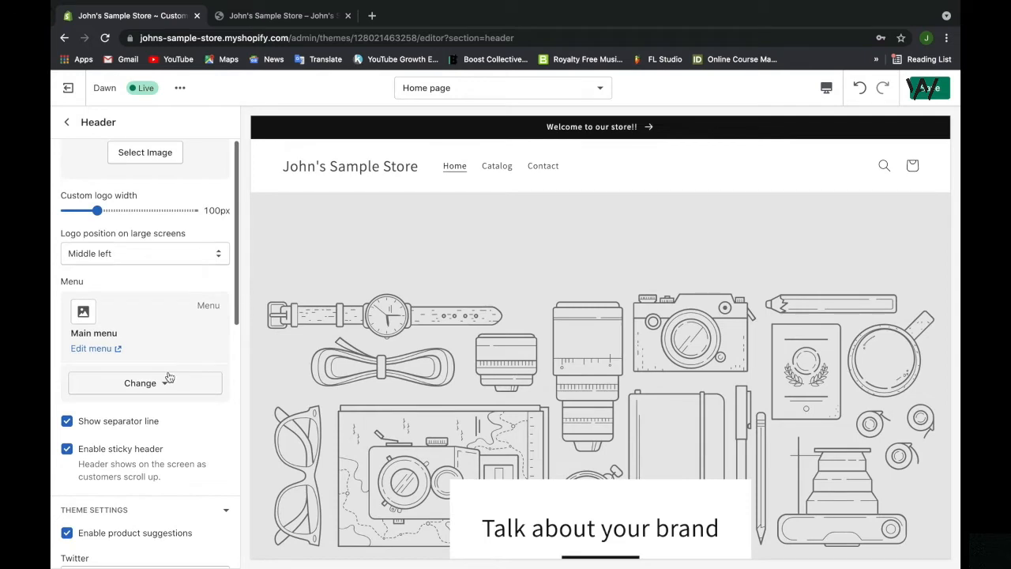
pyautogui.scroll(2, 169, 375)
pyautogui.scroll(1, 165, 371)
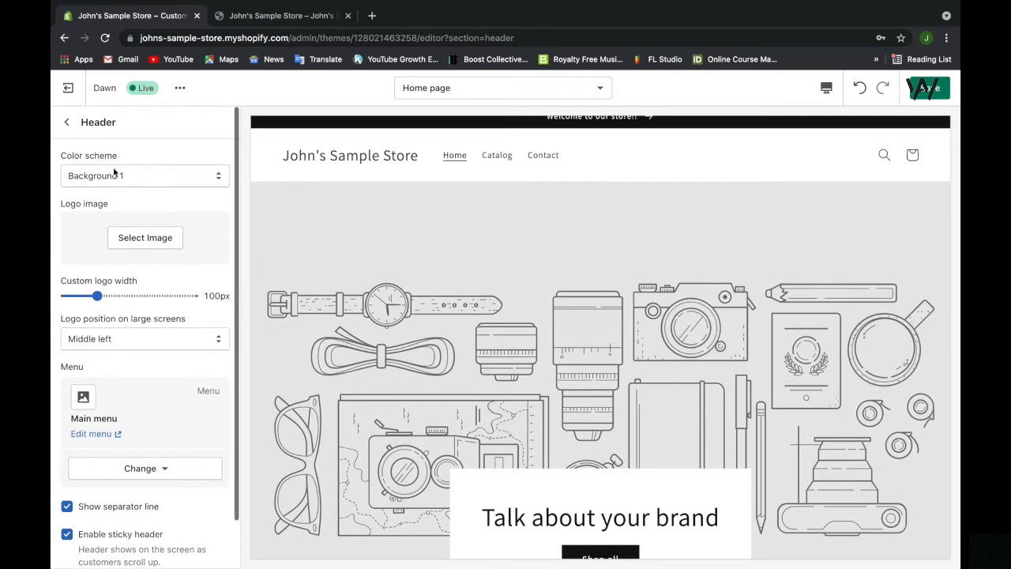
pyautogui.click(66, 121)
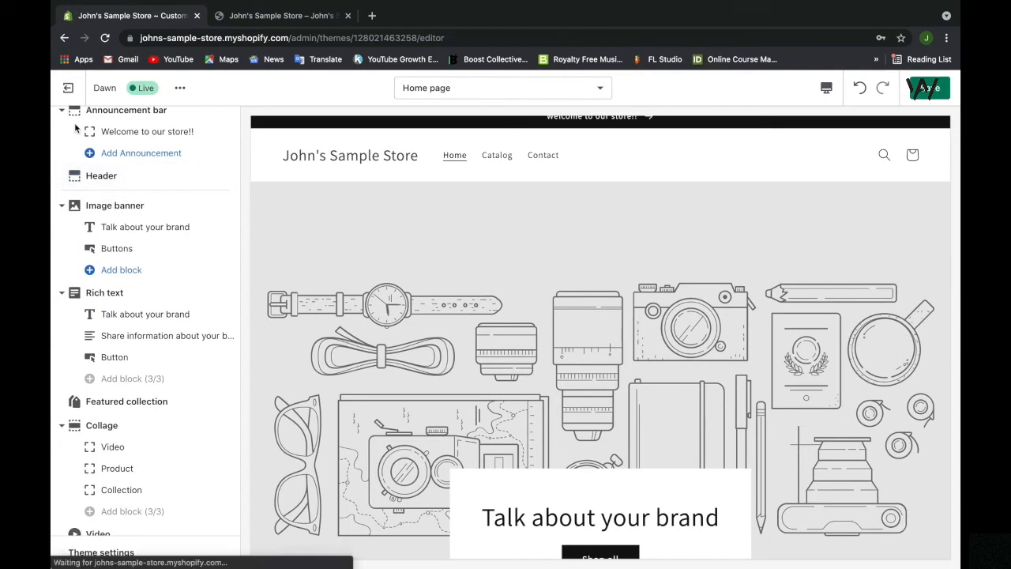
# Step: Open the Image banner section and examine its image settings and how the banner looks in the page preview
pyautogui.click(112, 210)
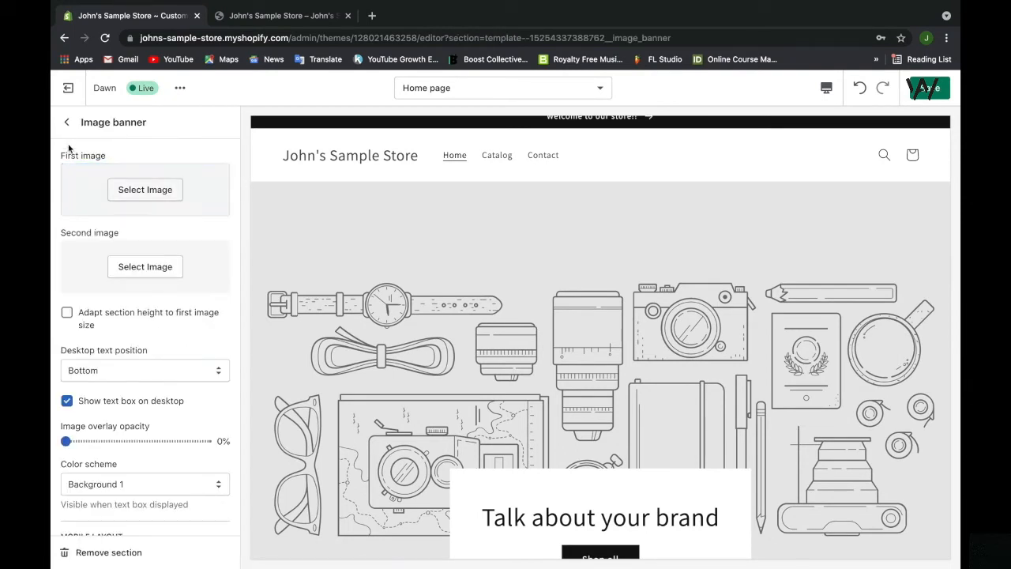
pyautogui.click(66, 122)
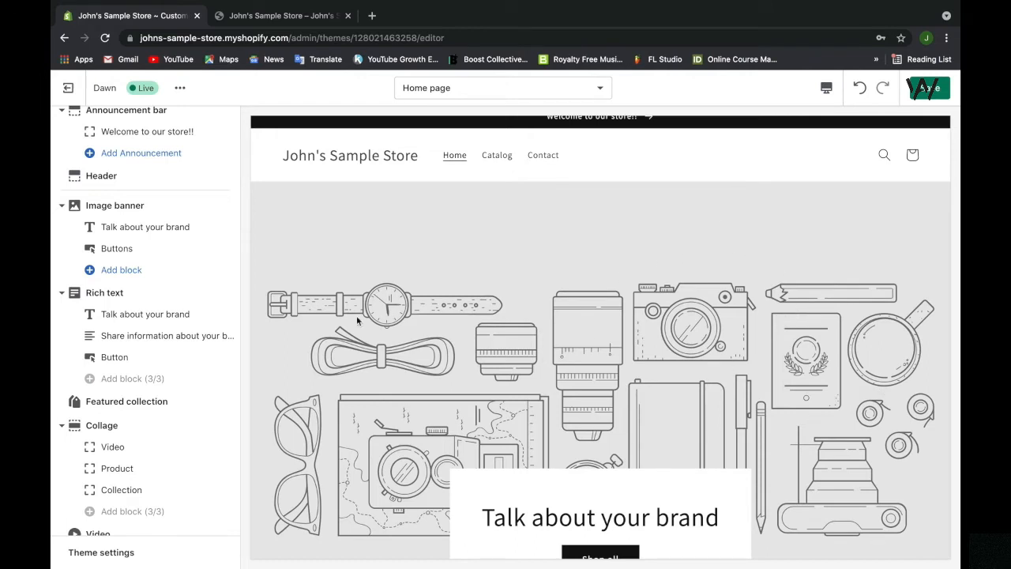
pyautogui.click(144, 211)
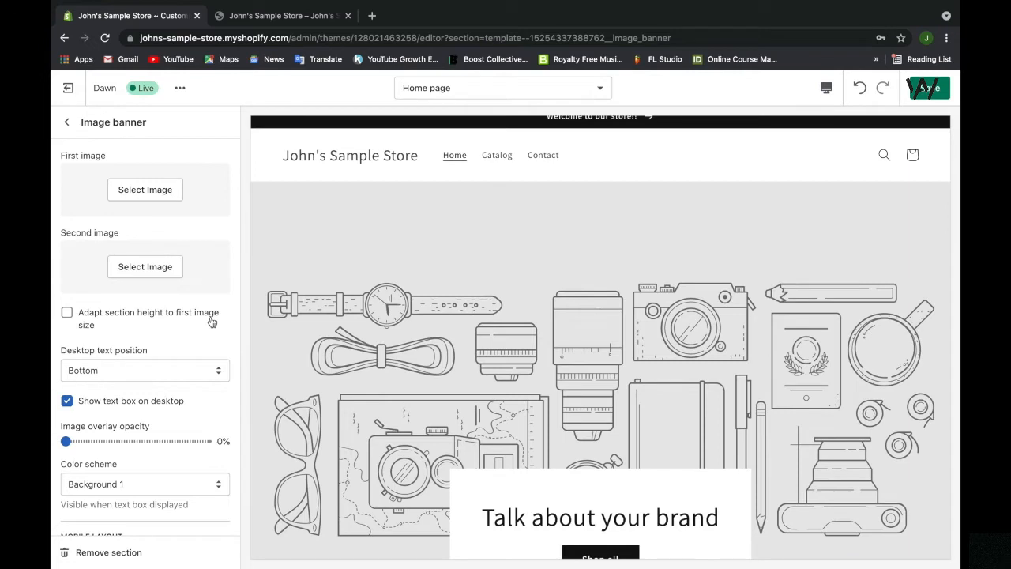
pyautogui.scroll(-3, 389, 327)
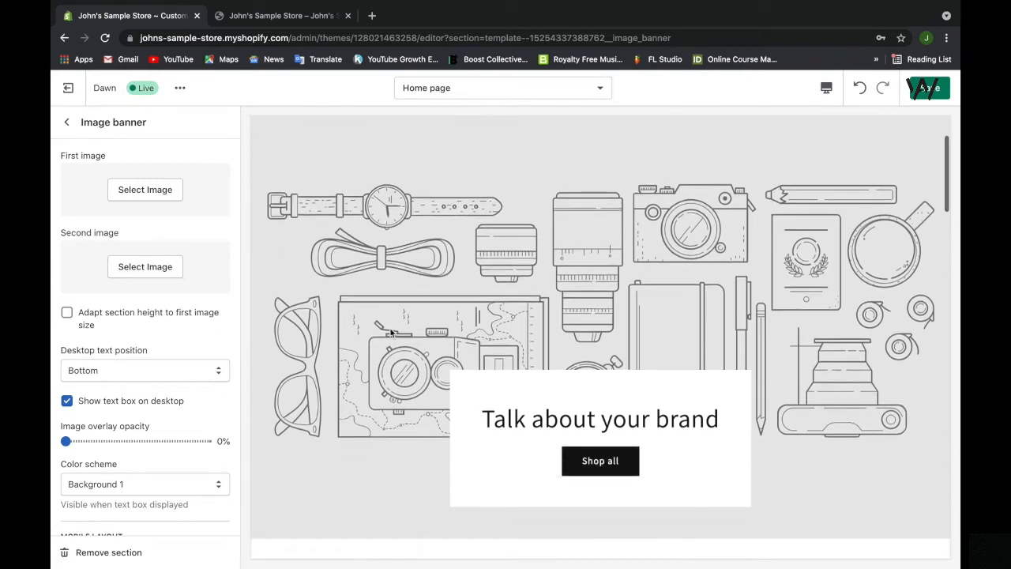
pyautogui.scroll(3, 389, 327)
pyautogui.scroll(-3, 389, 330)
pyautogui.scroll(2, 389, 331)
pyautogui.scroll(-3, 390, 331)
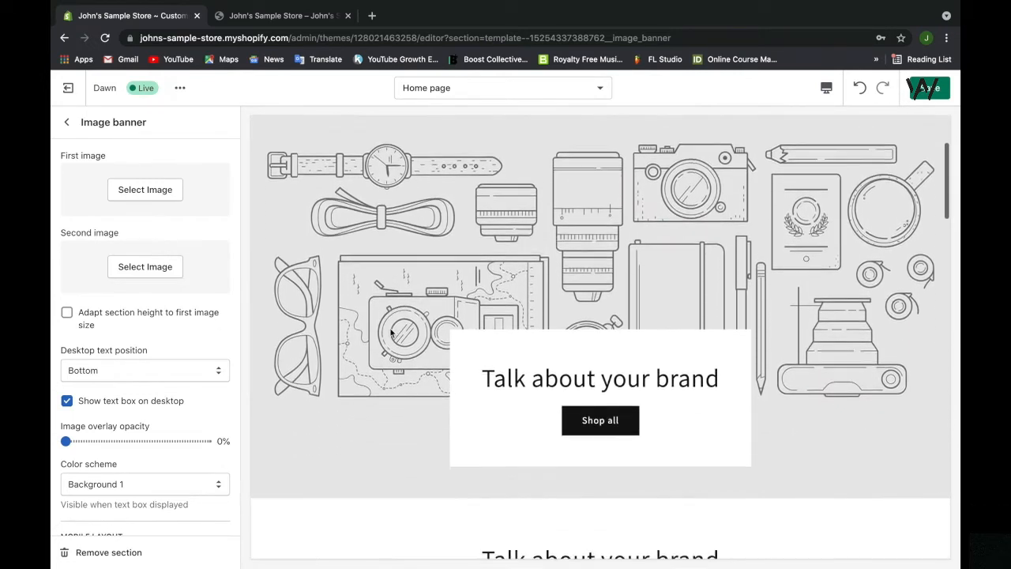
pyautogui.scroll(3, 390, 331)
pyautogui.scroll(-2, 389, 332)
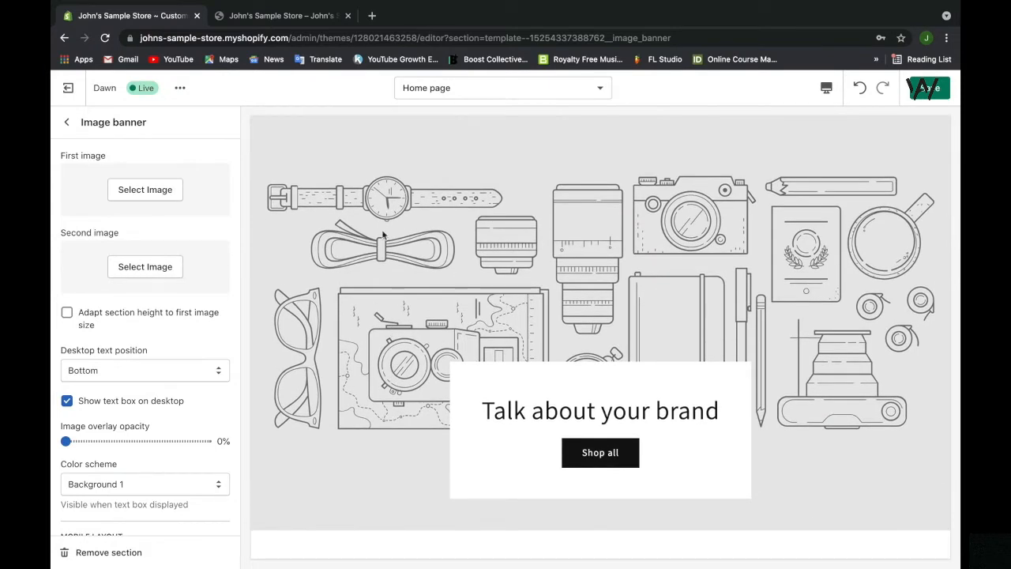
# Step: Set the image banner's desktop text position to Center
pyautogui.scroll(-1, 141, 311)
pyautogui.scroll(-1, 141, 310)
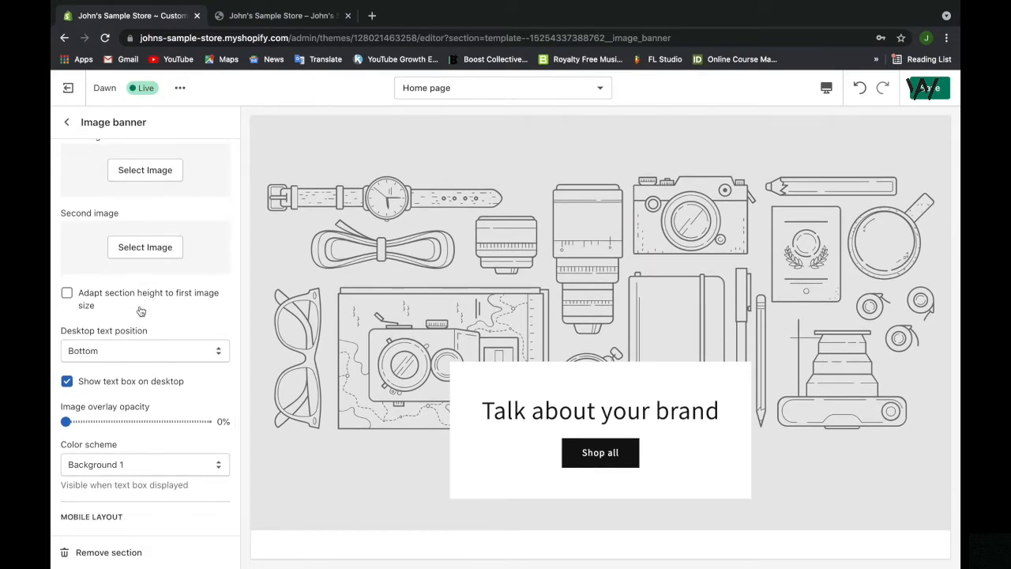
pyautogui.click(135, 357)
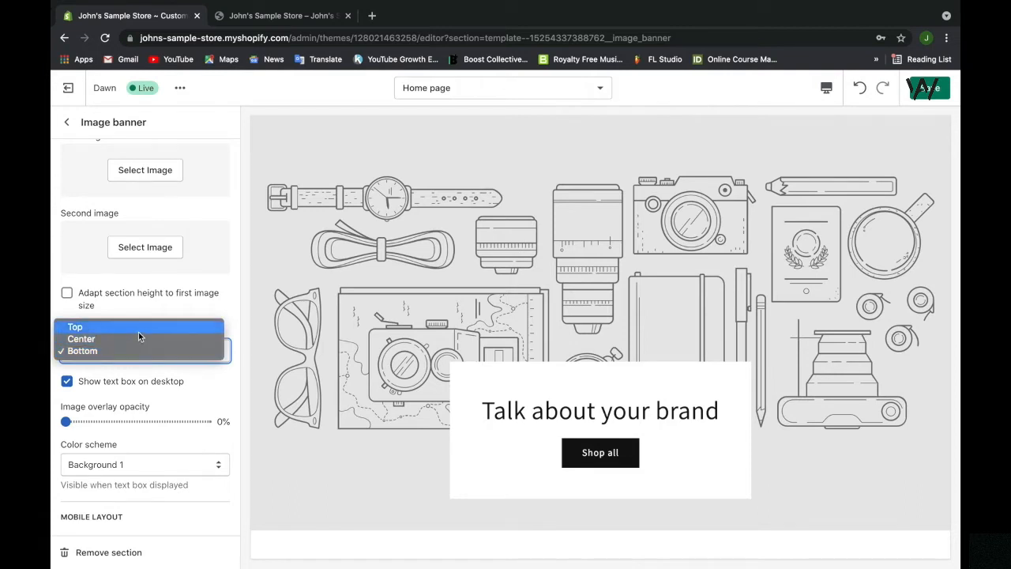
pyautogui.click(172, 338)
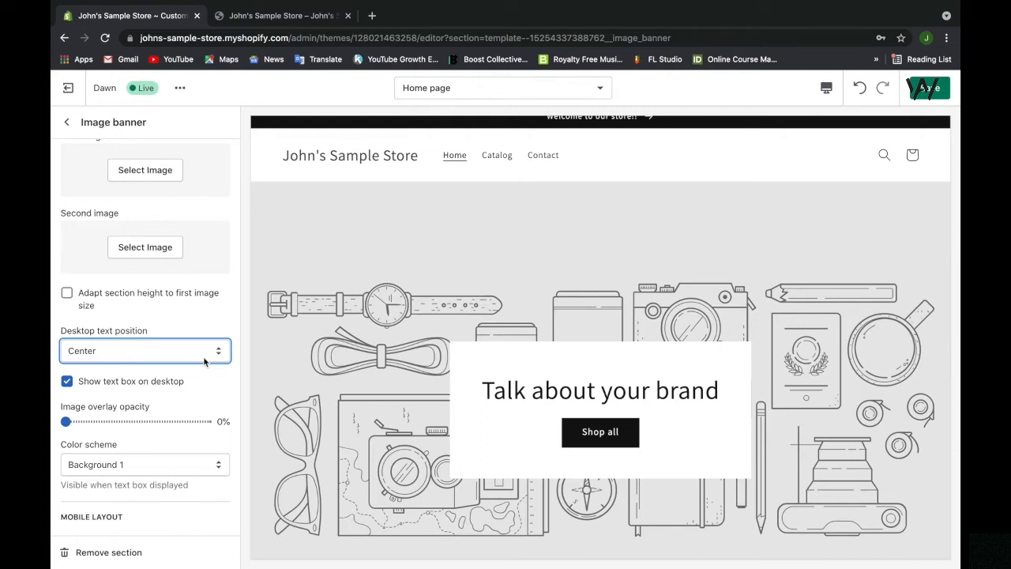
# Step: Preview the home page in Mobile, Desktop and Fullscreen views, and return to the Desktop view
pyautogui.click(826, 88)
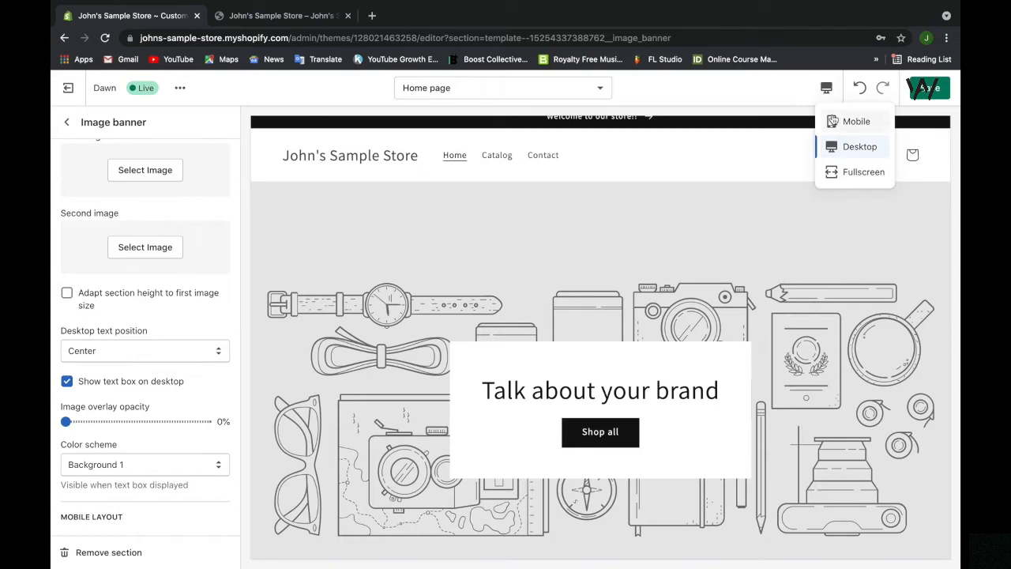
pyautogui.click(834, 123)
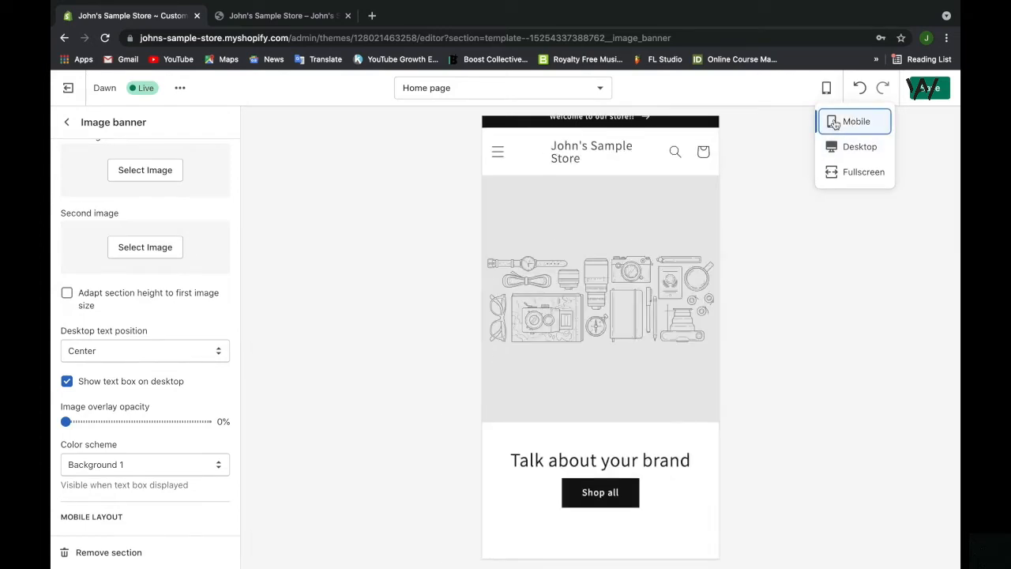
pyautogui.click(842, 148)
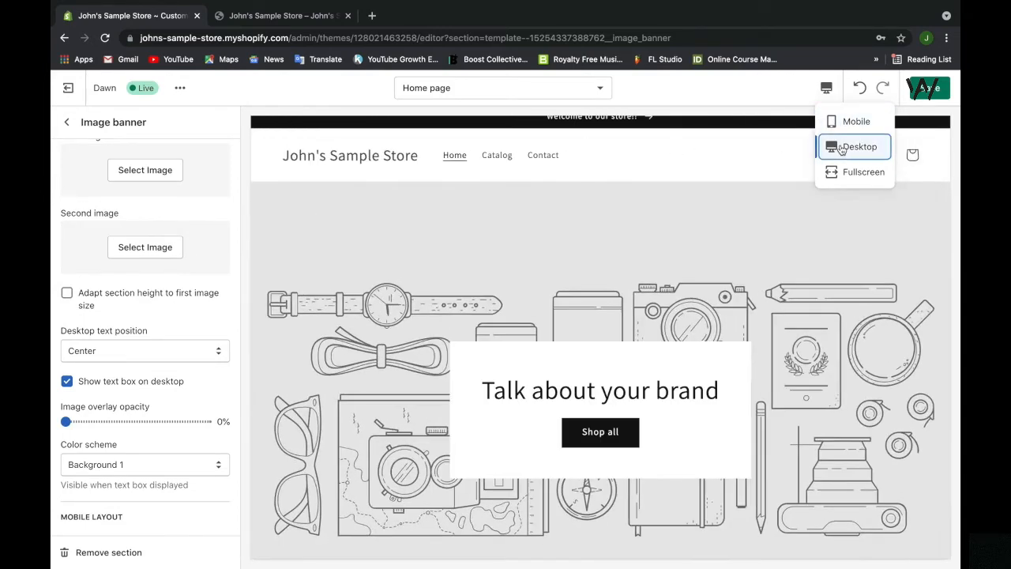
pyautogui.click(843, 171)
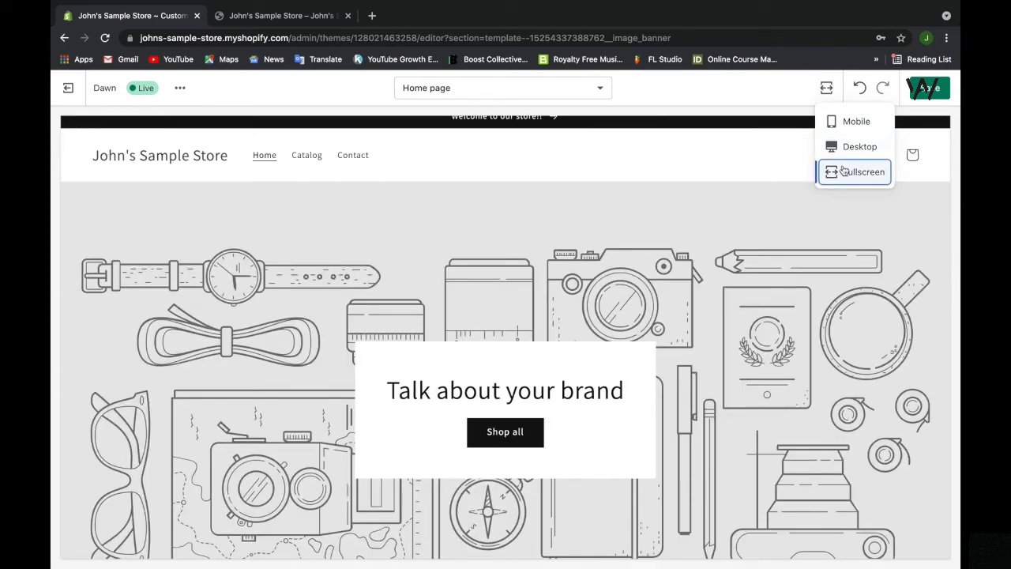
pyautogui.click(848, 148)
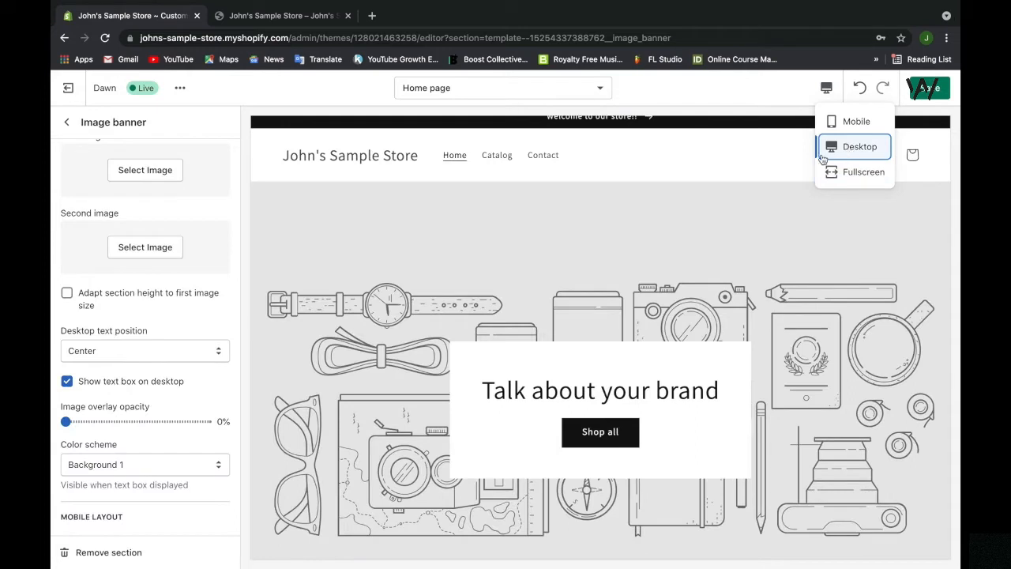
pyautogui.click(826, 90)
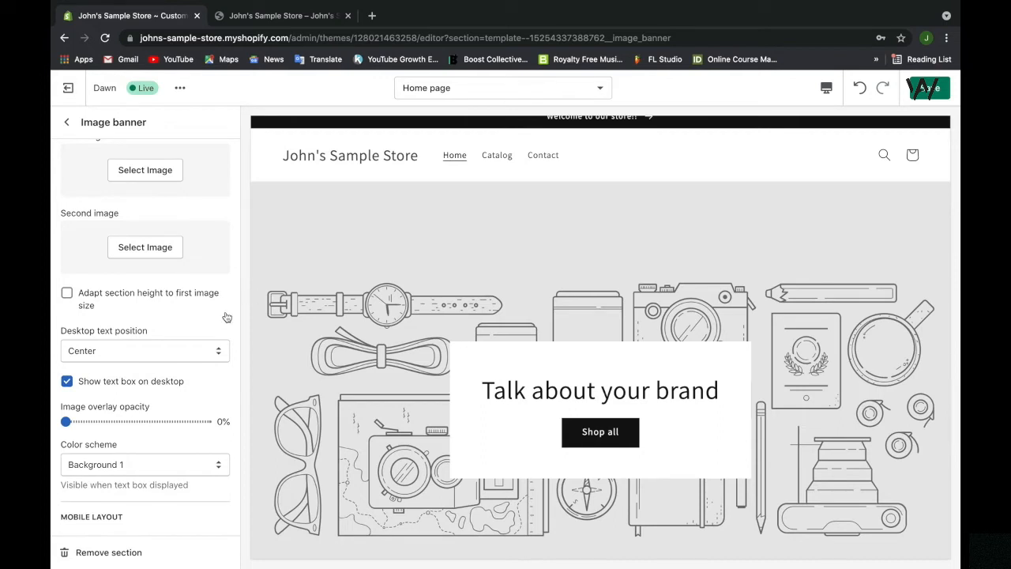
# Step: Try hiding the image banner's text box on desktop, and show it again
pyautogui.scroll(-2, 225, 316)
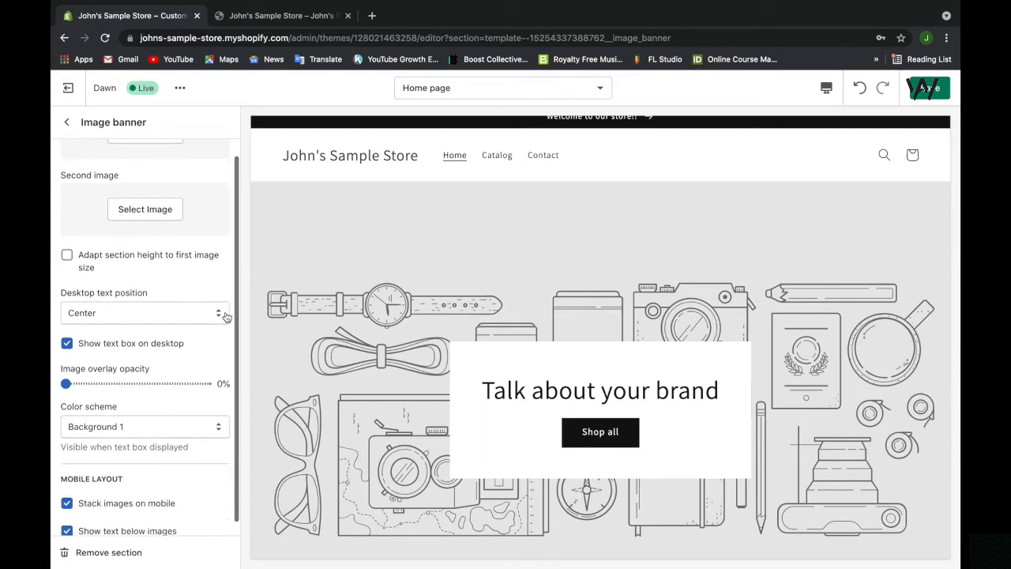
pyautogui.click(155, 332)
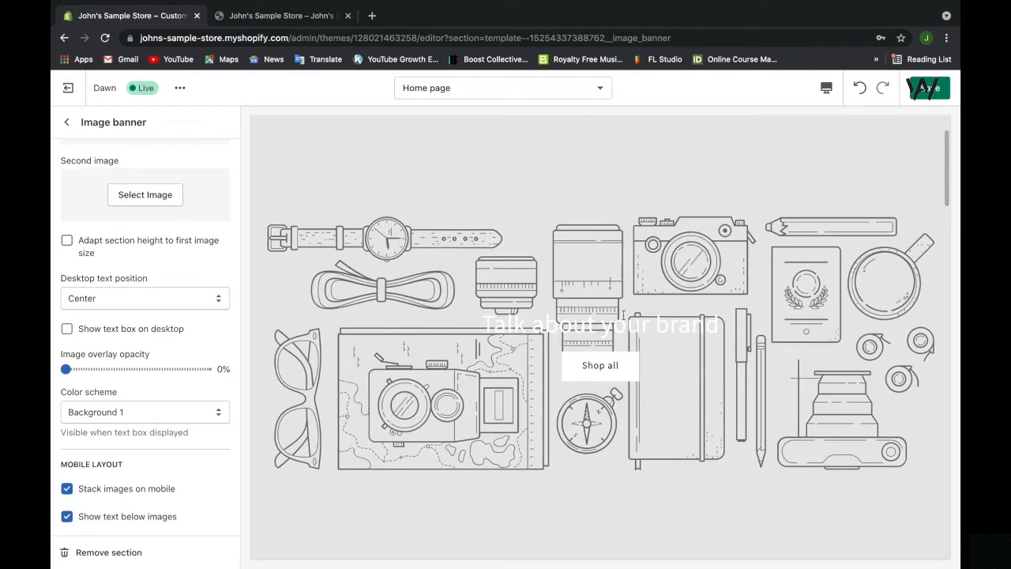
pyautogui.click(156, 337)
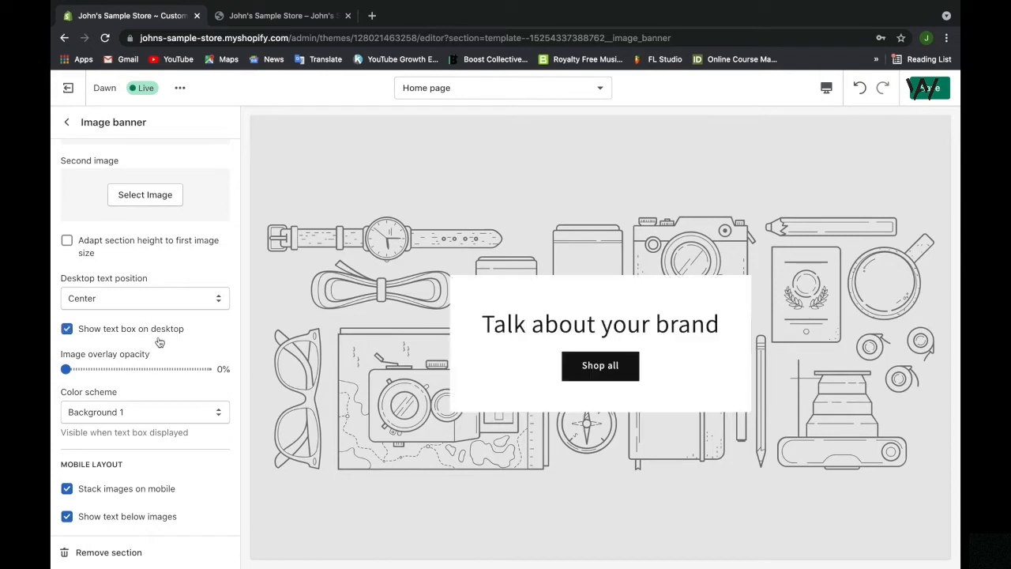
# Step: Try an image overlay opacity of 100% on the banner, and set it back to 0%
pyautogui.scroll(-2, 319, 314)
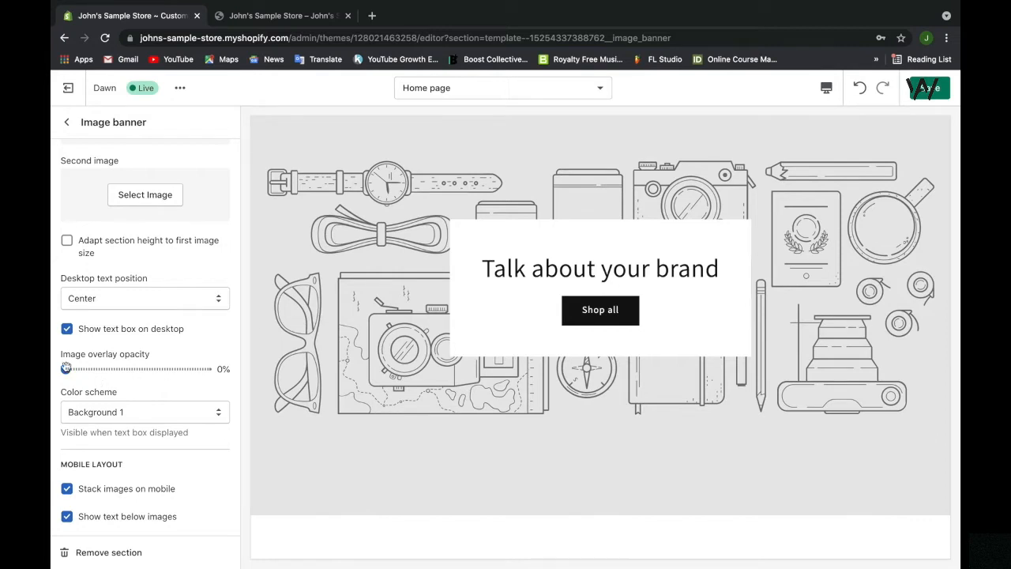
pyautogui.moveTo(66, 369); pyautogui.dragTo(203, 371)
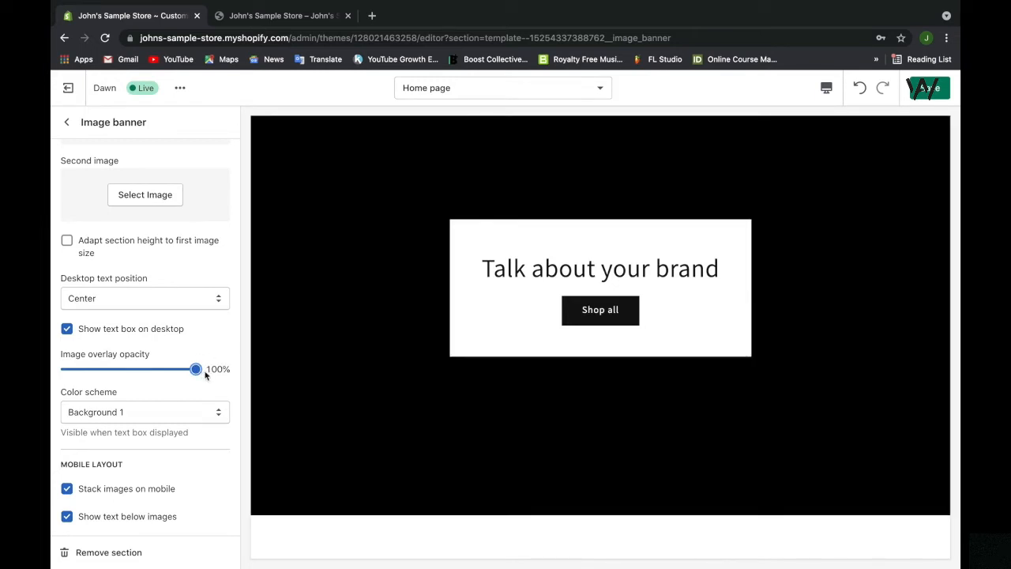
pyautogui.moveTo(197, 368); pyautogui.dragTo(55, 384)
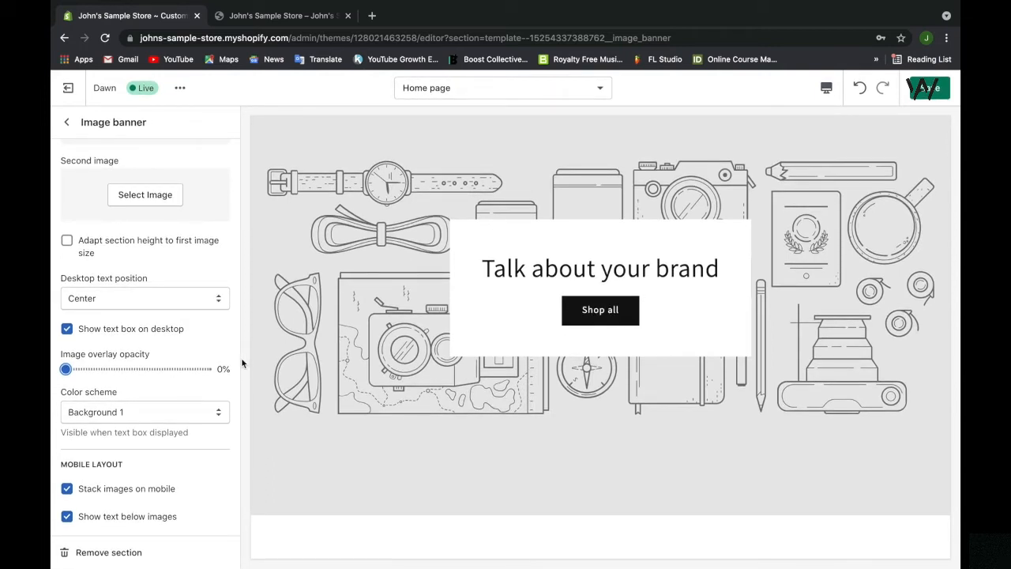
# Step: Try the Background 2 and Accent 2 color schemes for the image banner's text box, and settle on Inverse
pyautogui.click(193, 411)
pyautogui.click(190, 424)
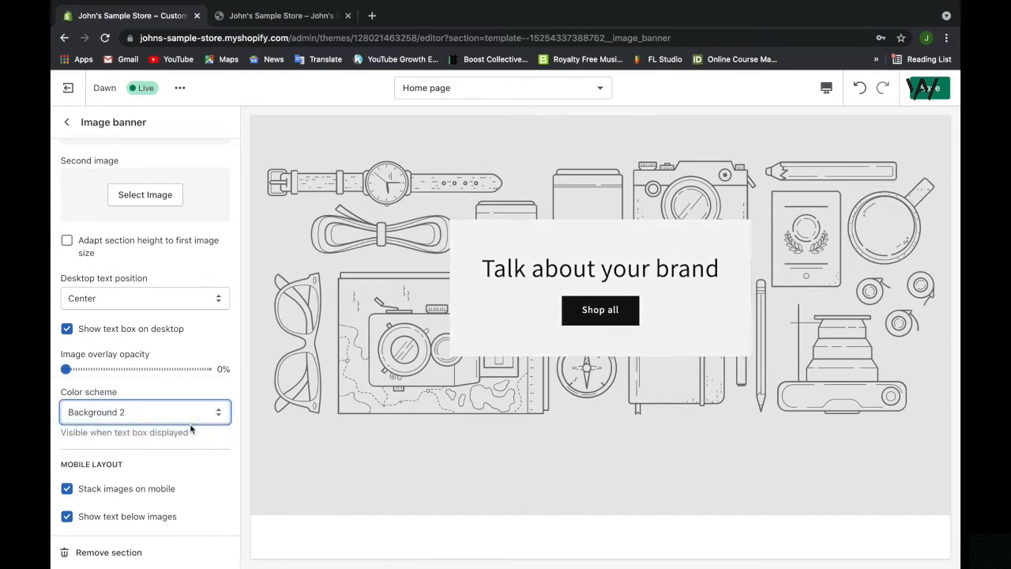
pyautogui.click(190, 423)
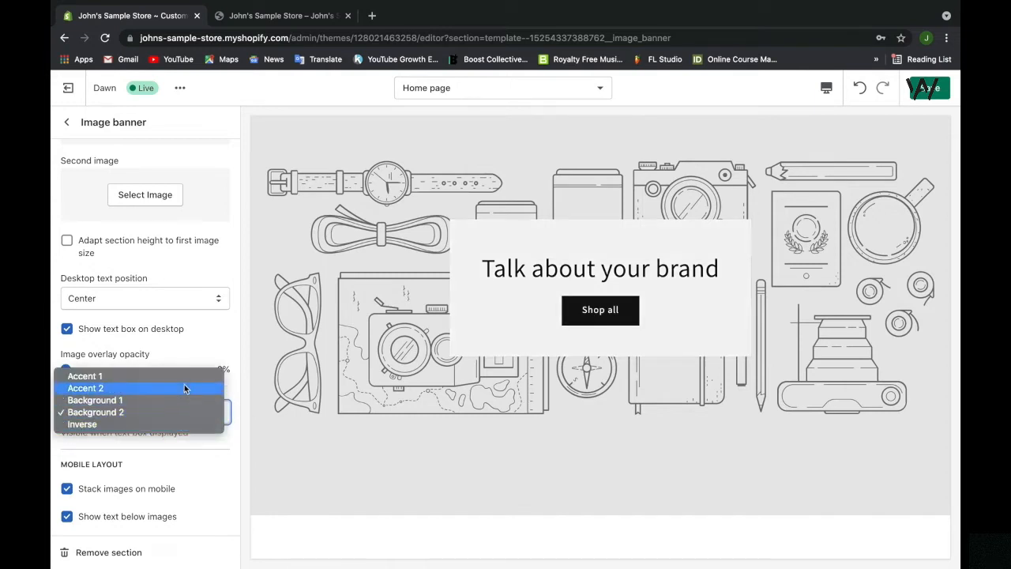
pyautogui.click(183, 387)
pyautogui.click(178, 411)
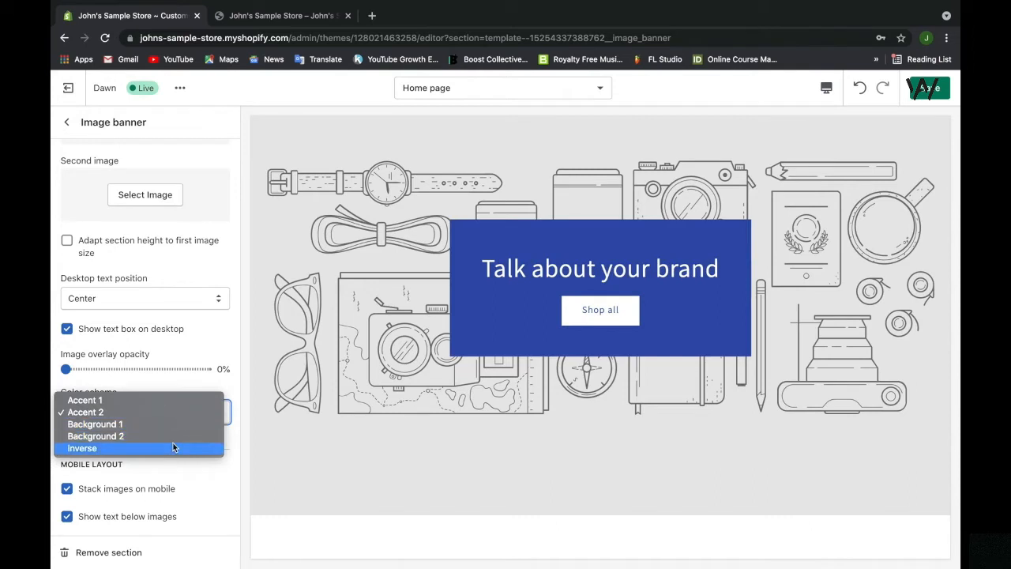
pyautogui.click(170, 448)
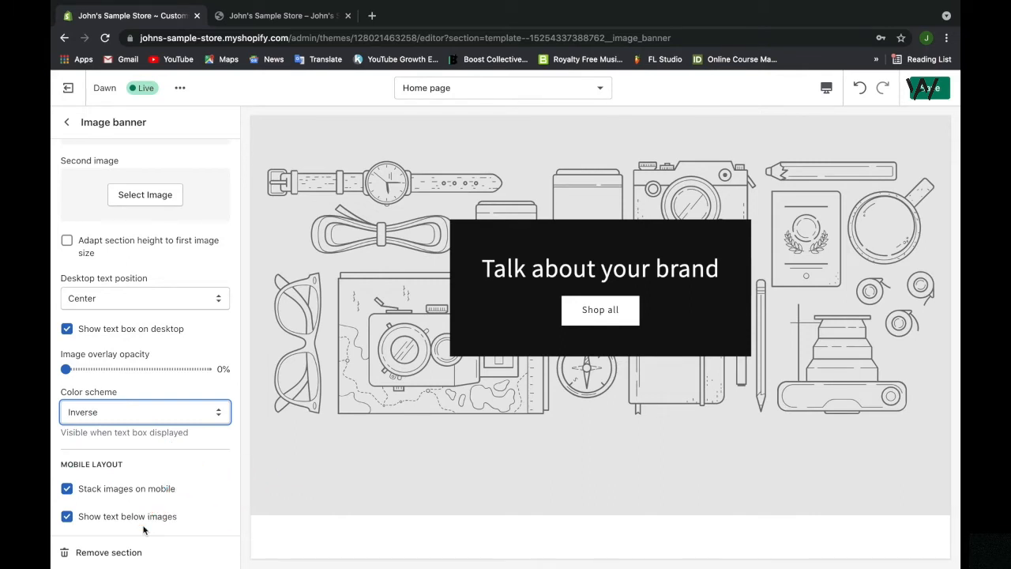
# Step: Preview the whole home page in the Mobile view, and return to the Desktop view
pyautogui.click(825, 93)
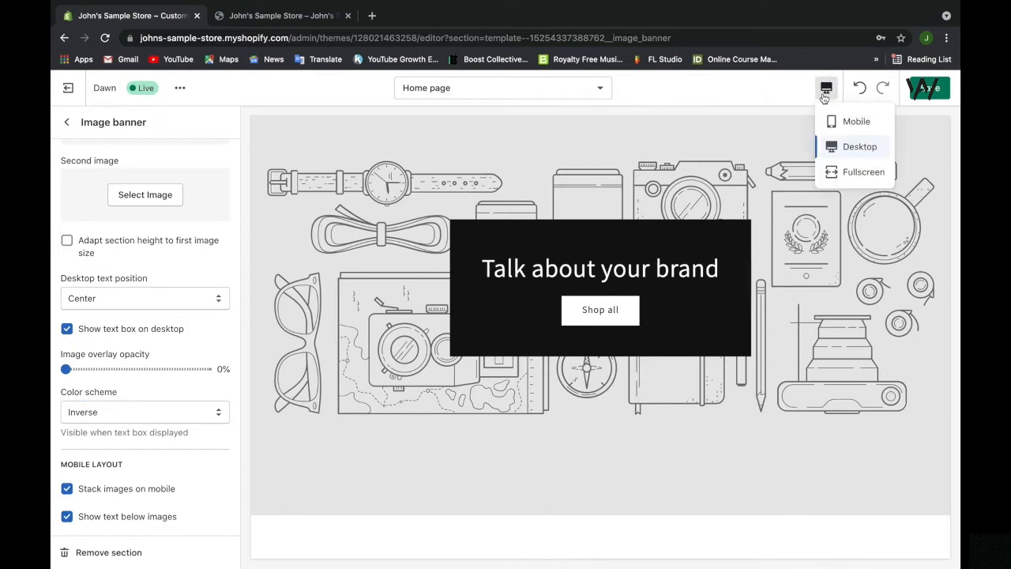
pyautogui.click(833, 126)
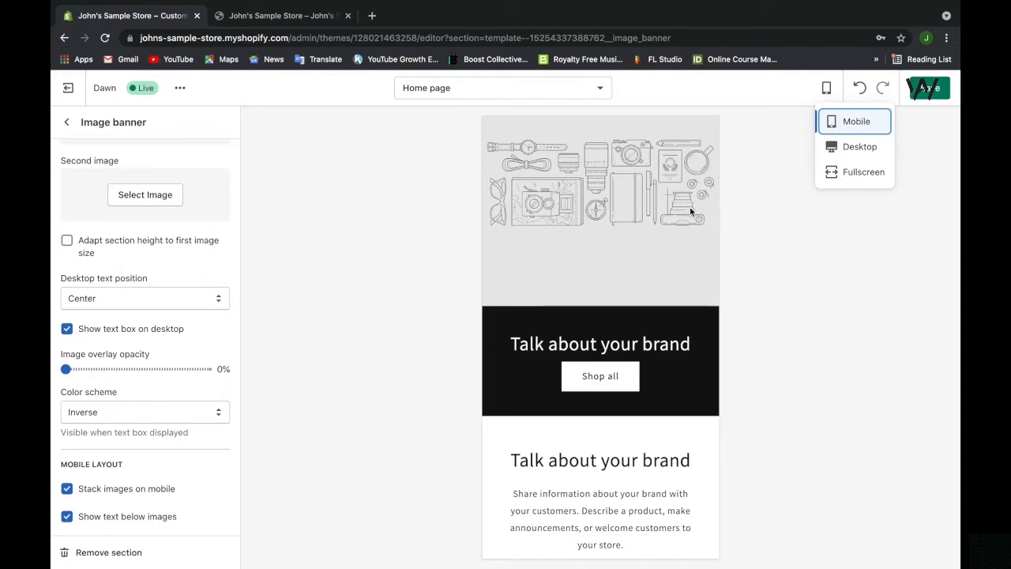
pyautogui.scroll(-10, 690, 207)
pyautogui.scroll(-10, 691, 212)
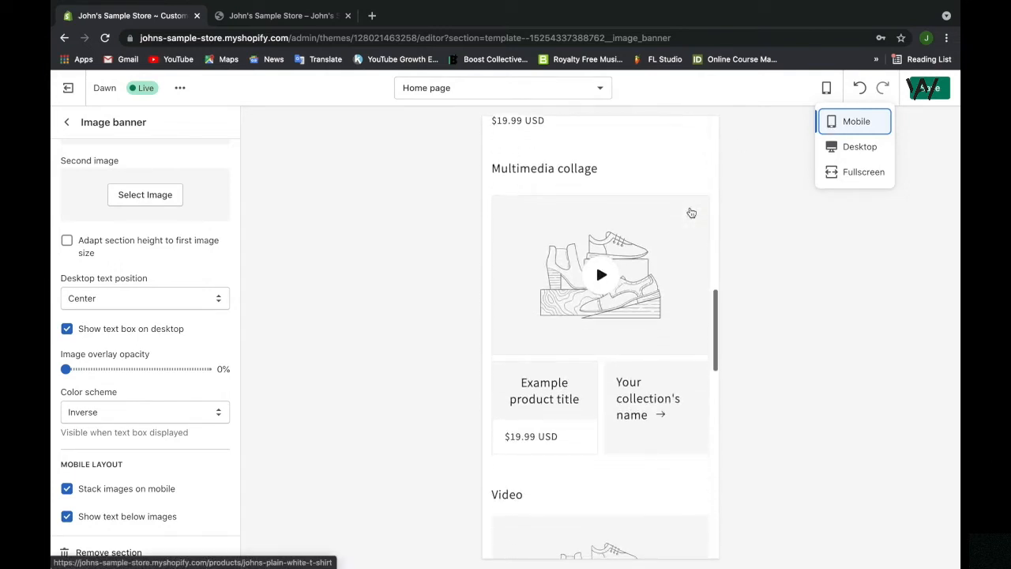
pyautogui.scroll(-3, 689, 207)
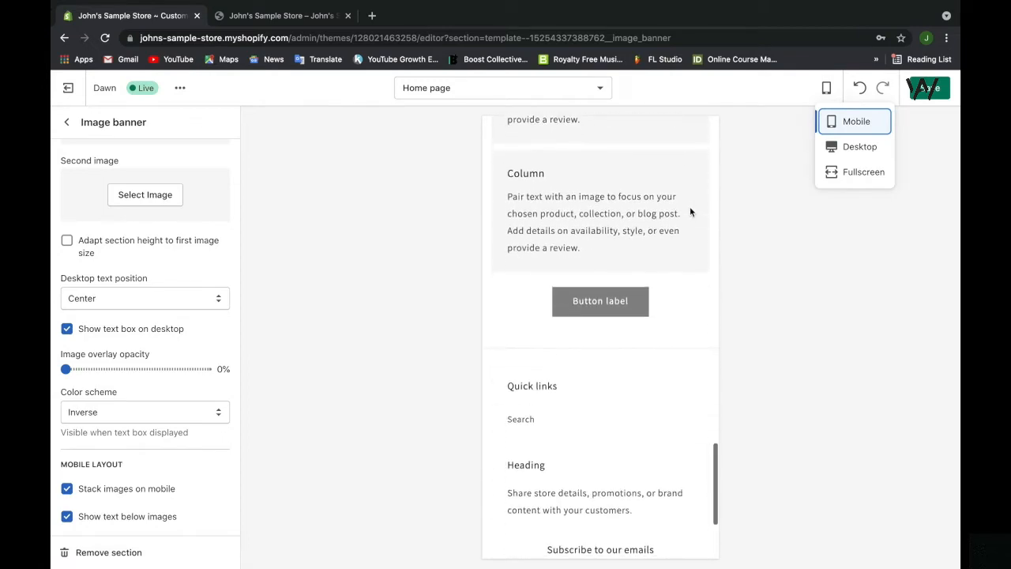
pyautogui.scroll(20, 689, 206)
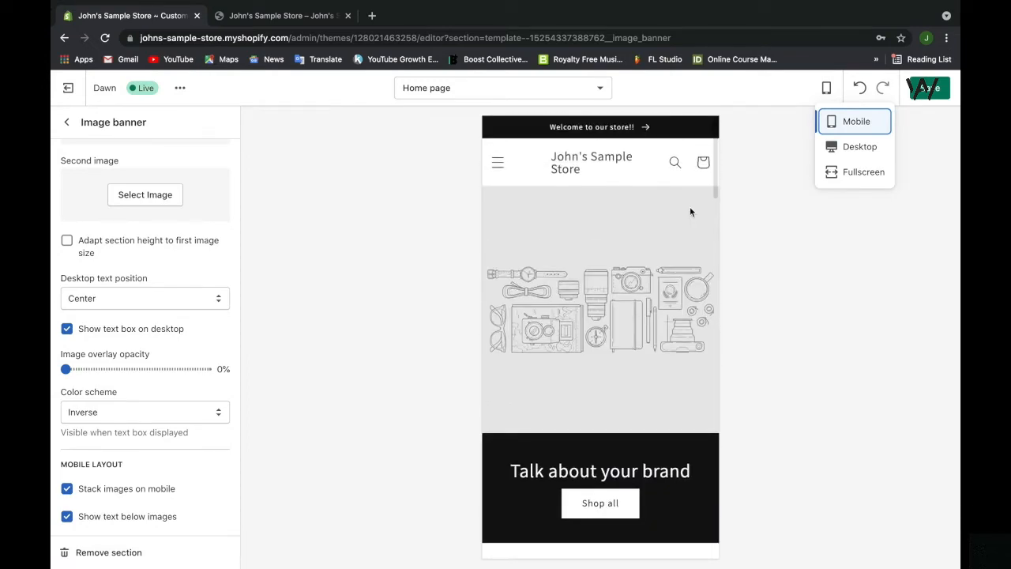
pyautogui.click(843, 147)
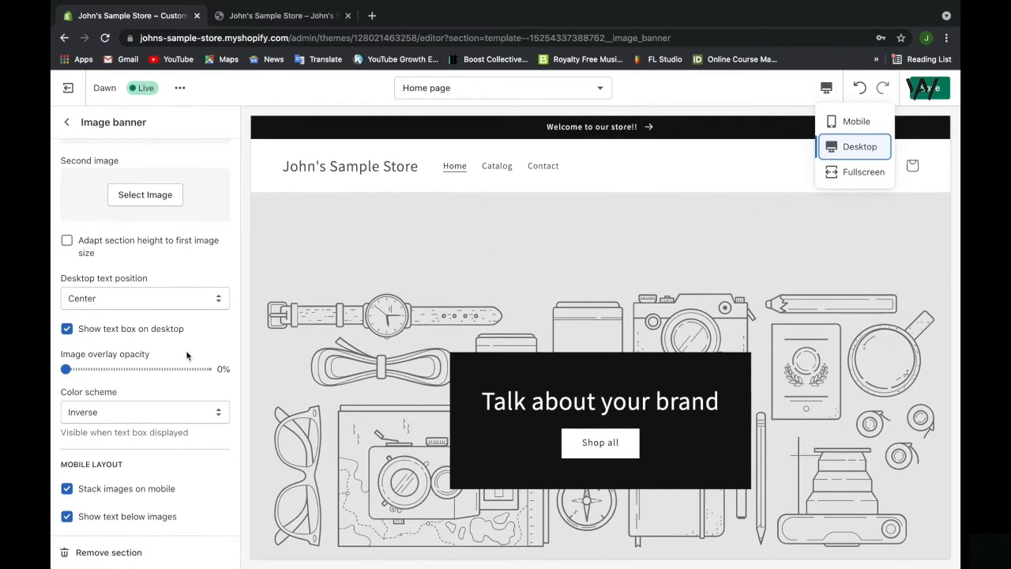
pyautogui.scroll(-2, 315, 300)
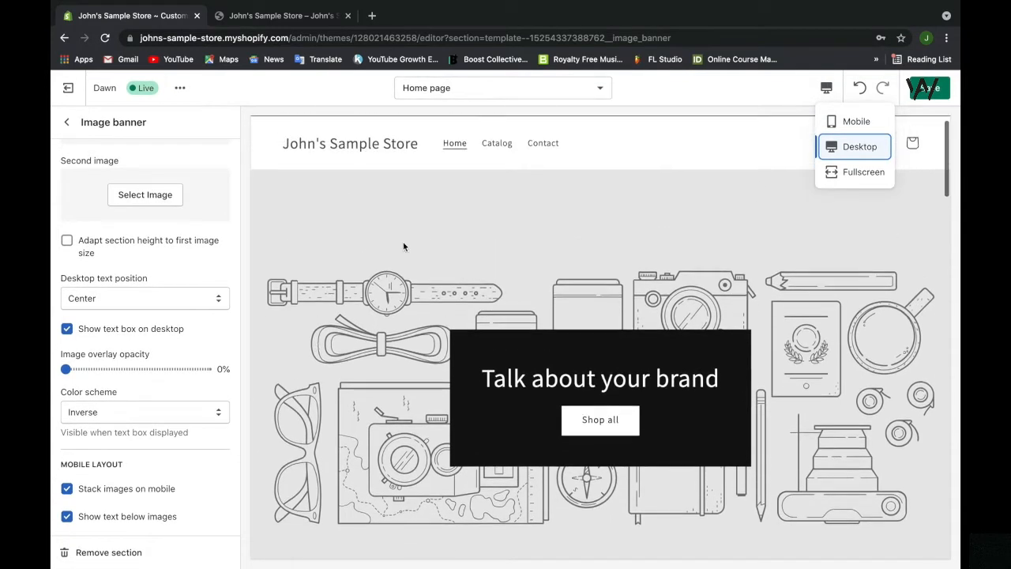
pyautogui.click(826, 88)
pyautogui.scroll(2, 663, 165)
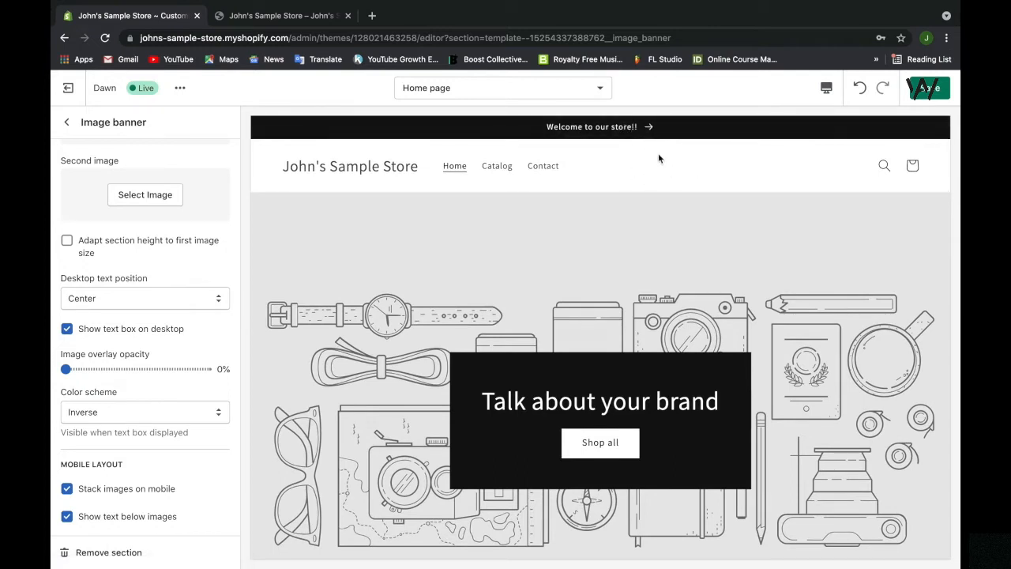
# Step: Try the Background 2 color scheme for the Rich text section, and set it back to Background 1
pyautogui.scroll(-2, 608, 342)
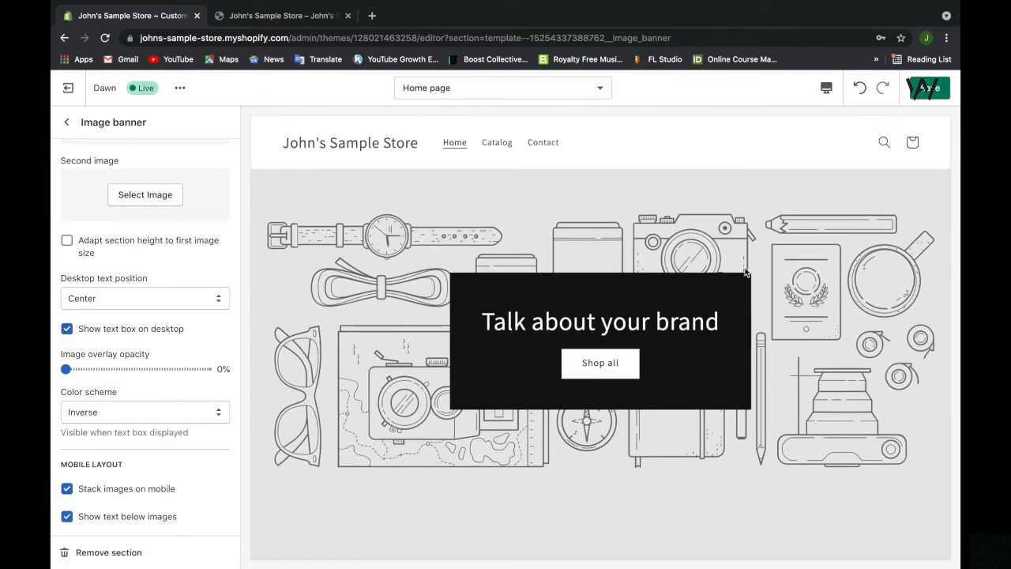
pyautogui.scroll(-5, 511, 389)
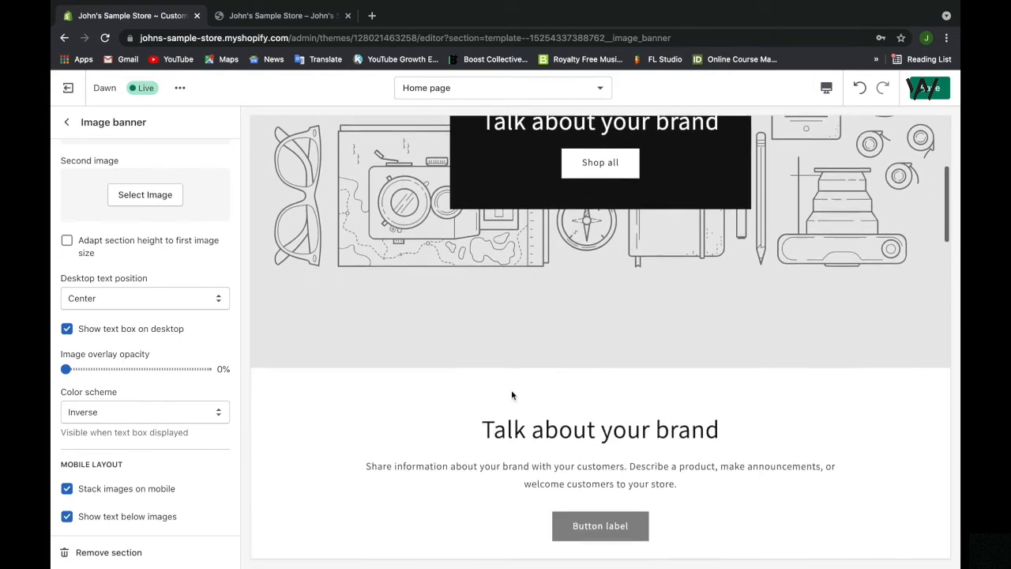
pyautogui.scroll(-2, 511, 390)
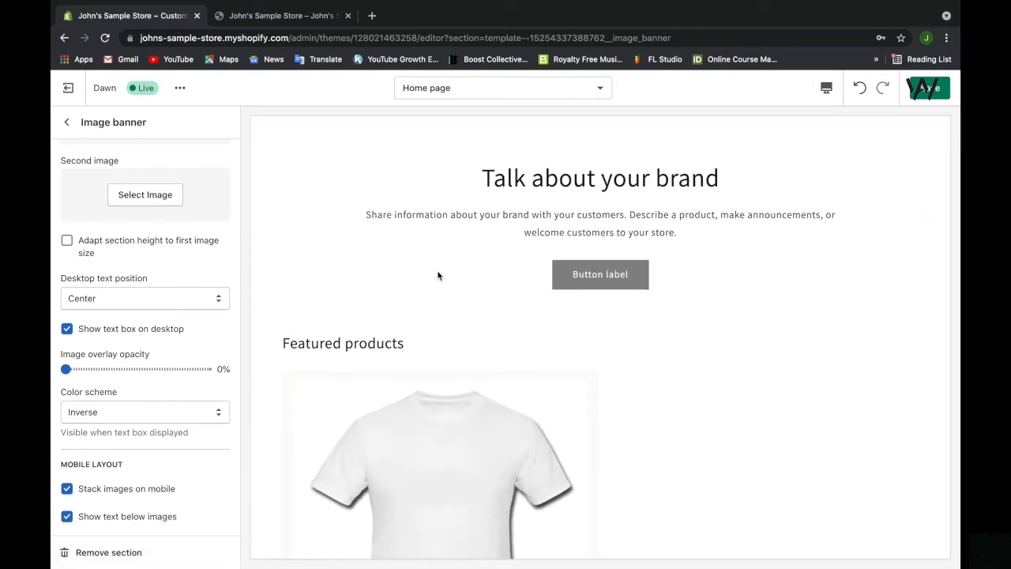
pyautogui.click(66, 122)
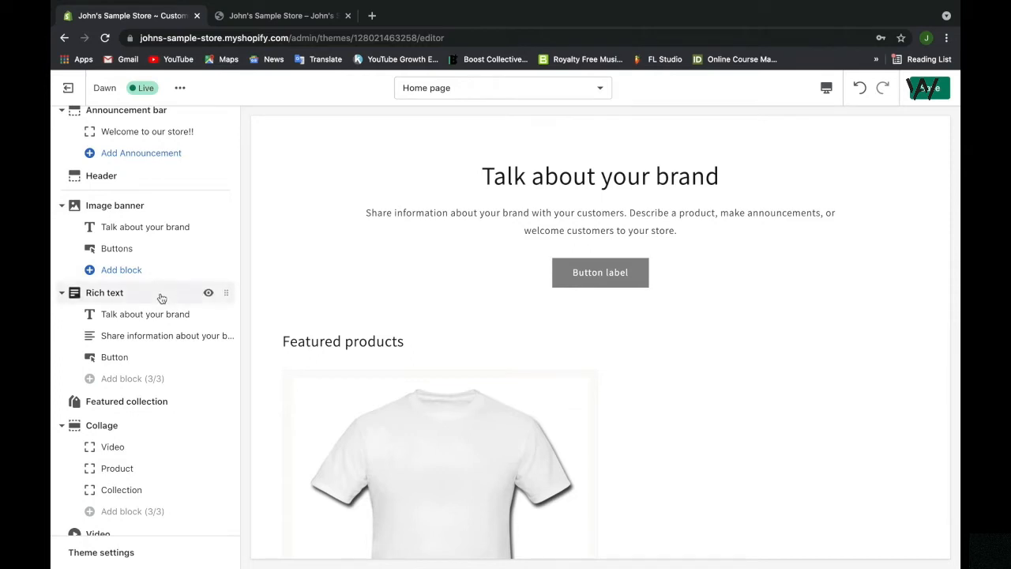
pyautogui.click(105, 292)
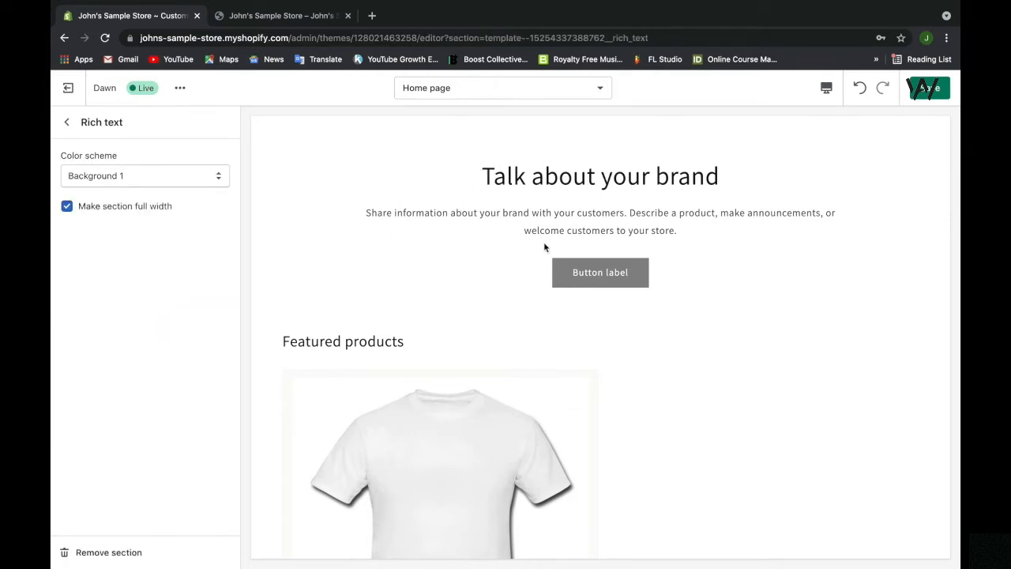
pyautogui.click(219, 172)
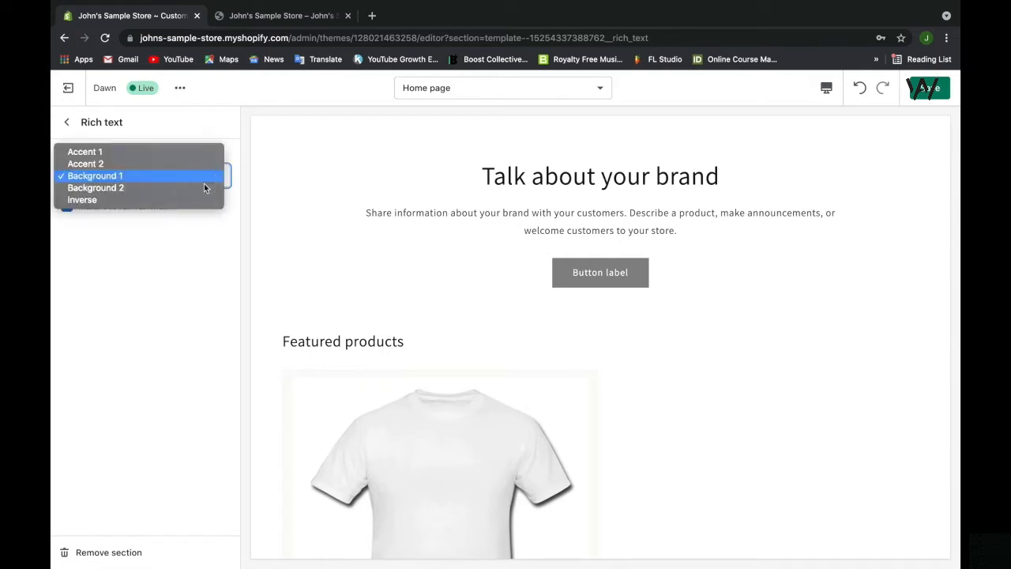
pyautogui.click(203, 188)
pyautogui.click(205, 179)
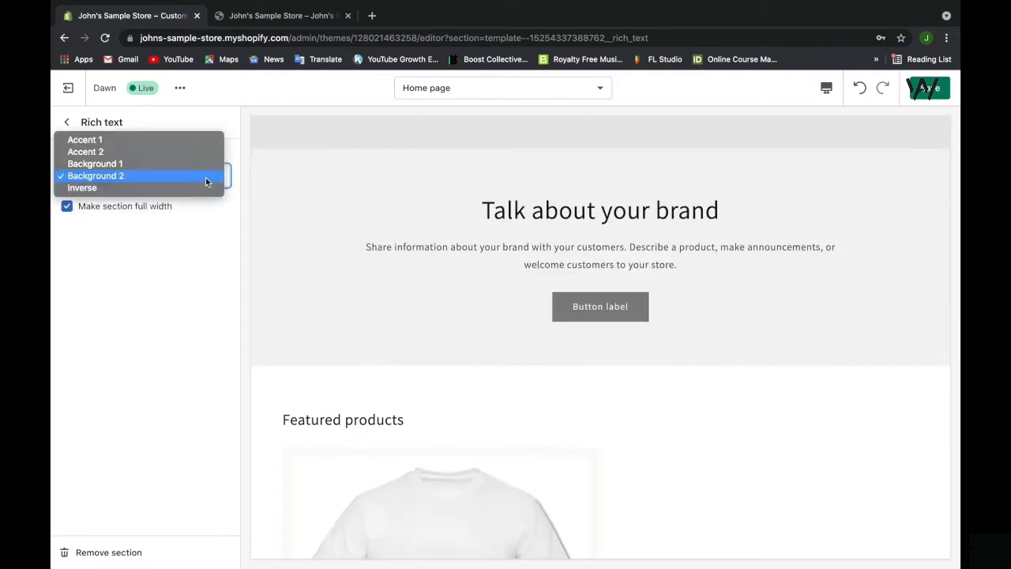
pyautogui.click(206, 166)
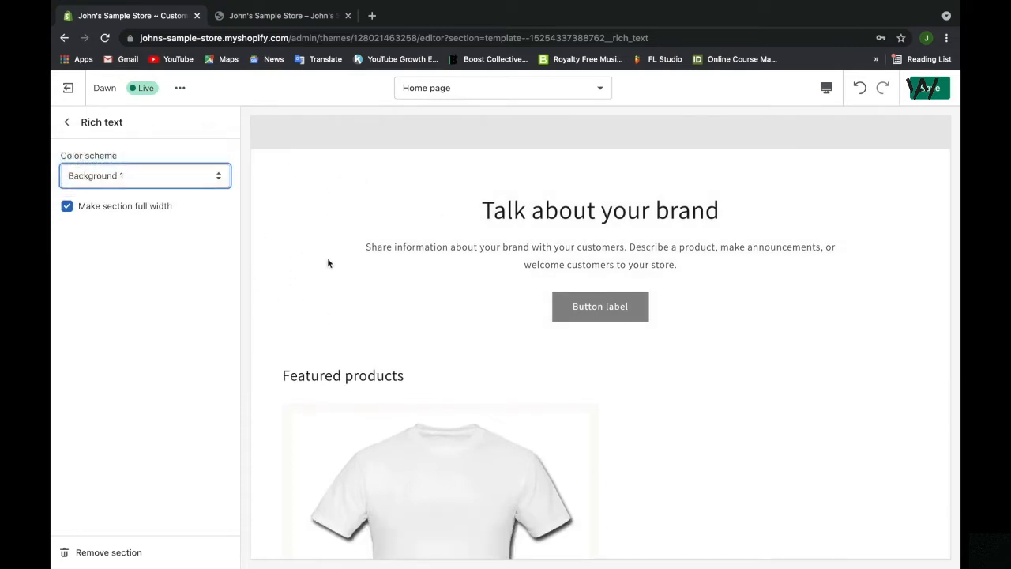
pyautogui.click(66, 121)
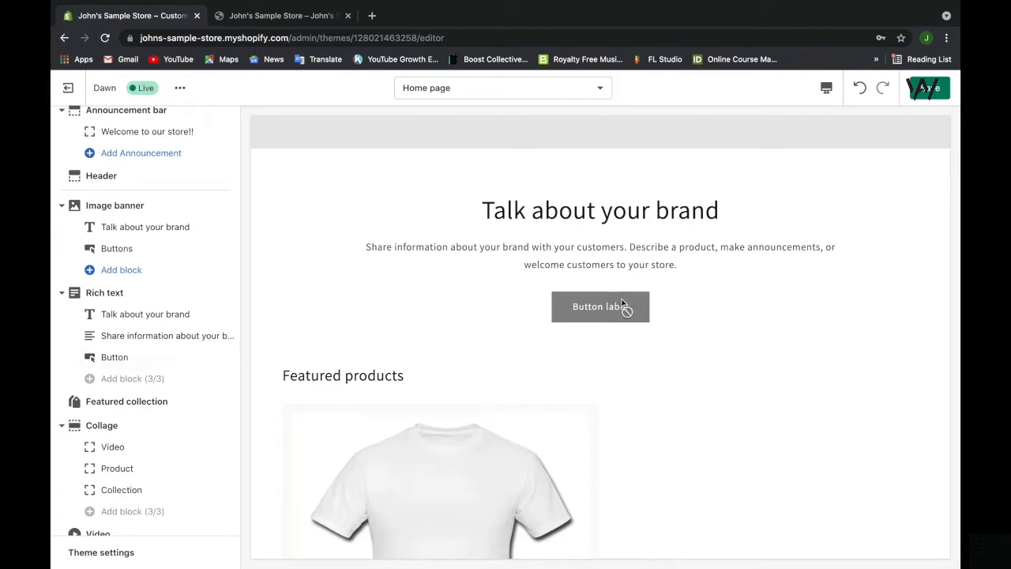
# Step: Try hiding the Rich text section and show it again, keeping it in place between the image banner and featured collection
pyautogui.click(209, 293)
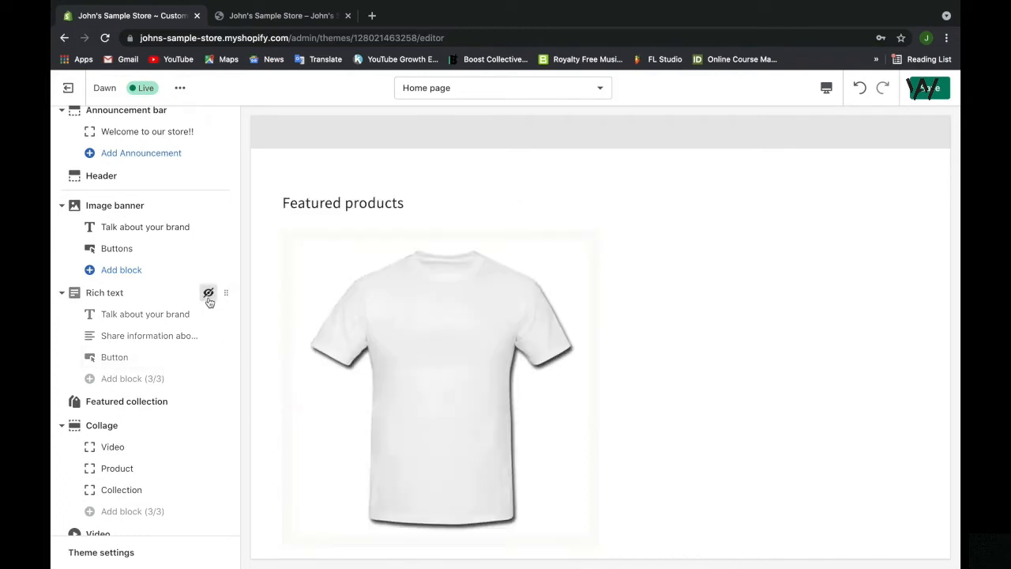
pyautogui.click(208, 292)
pyautogui.moveTo(225, 293); pyautogui.dragTo(203, 301)
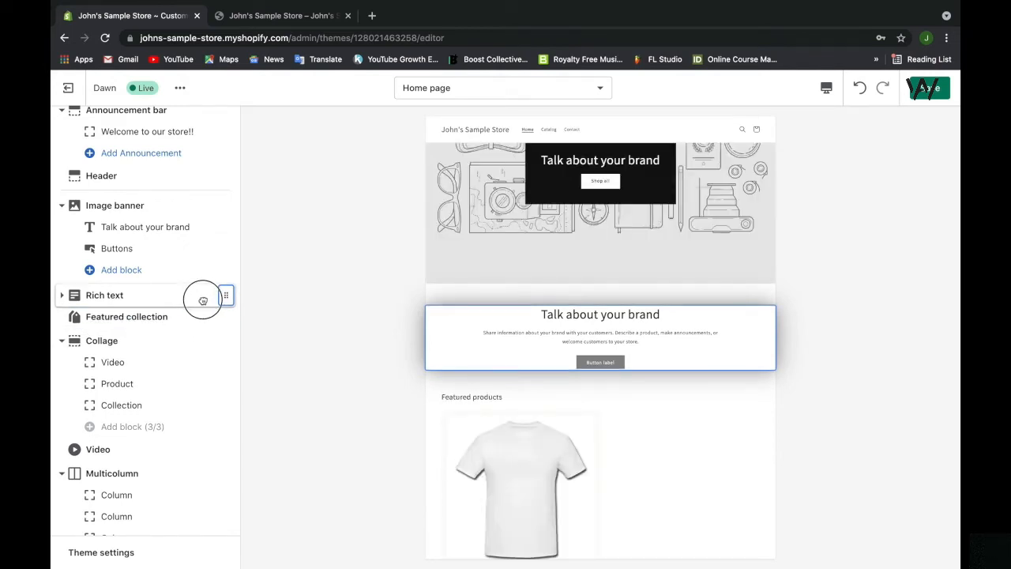
pyautogui.moveTo(203, 301); pyautogui.dragTo(200, 305)
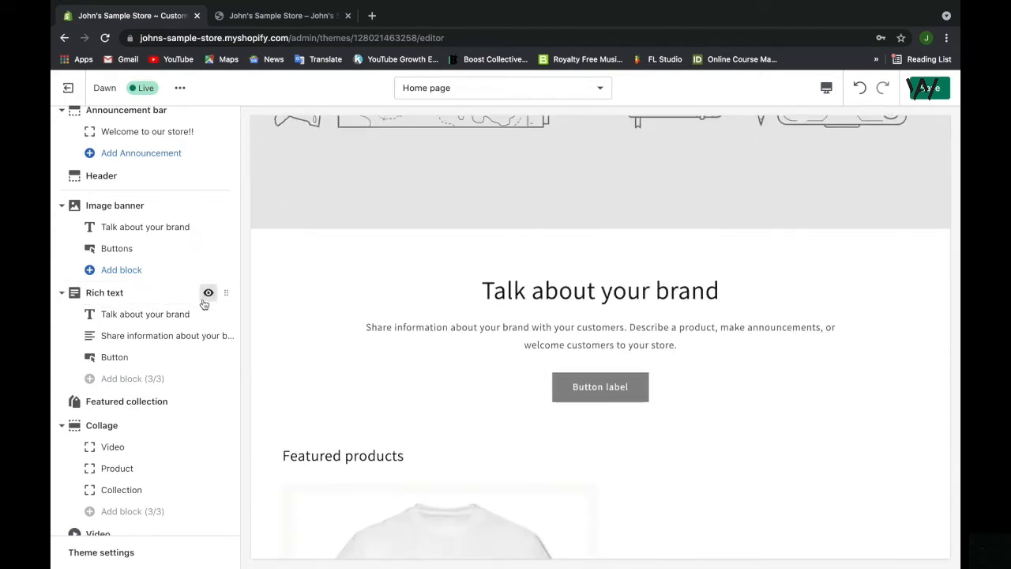
# Step: Try turning off the full-width option of the Rich text section, and turn it back on
pyautogui.click(147, 299)
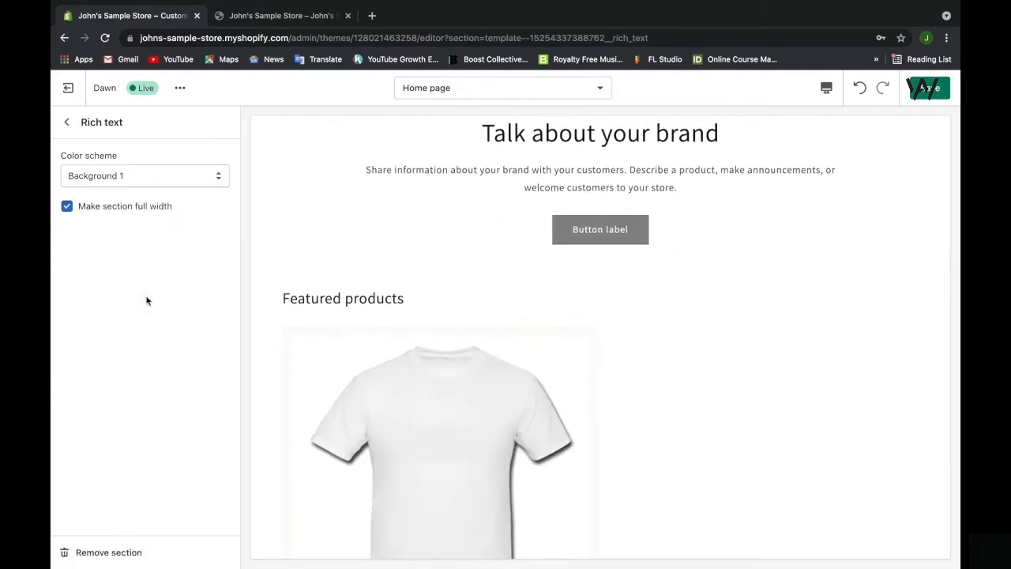
pyautogui.click(123, 216)
pyautogui.click(124, 217)
pyautogui.click(79, 123)
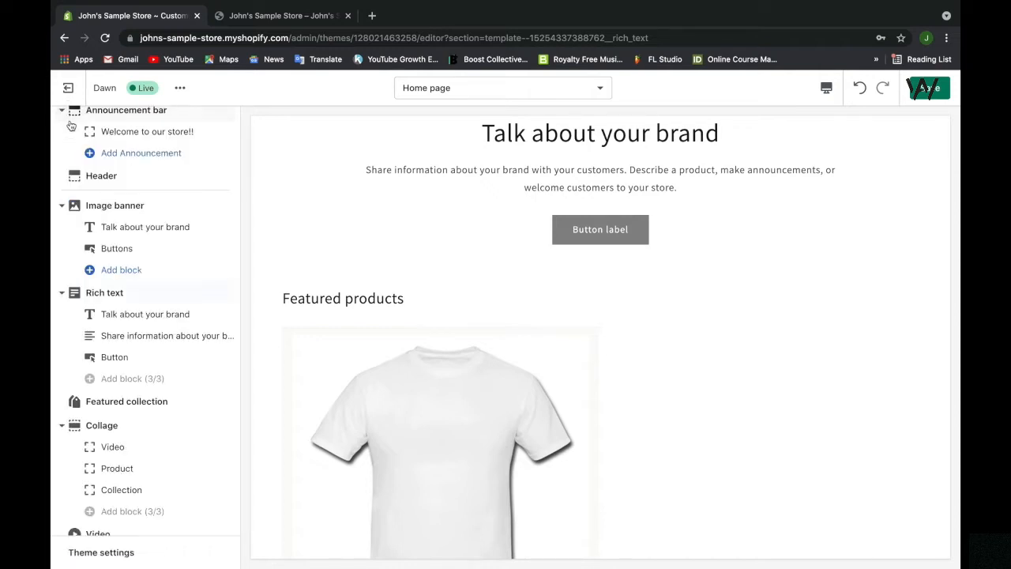
# Step: Change the Rich text heading to "Talk about your brand:" and set its font size to Large
pyautogui.click(138, 312)
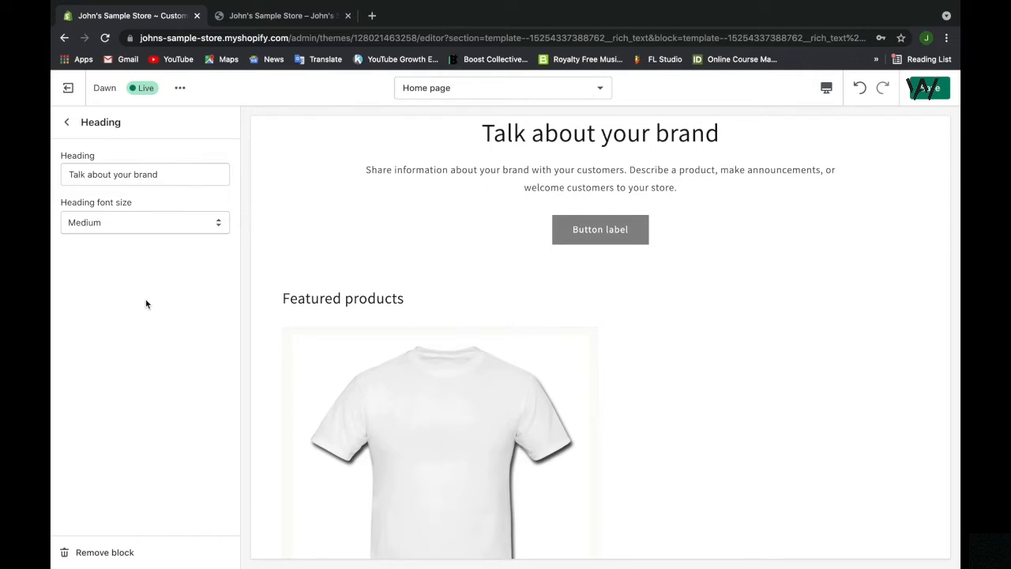
pyautogui.click(186, 181)
pyautogui.write(':')
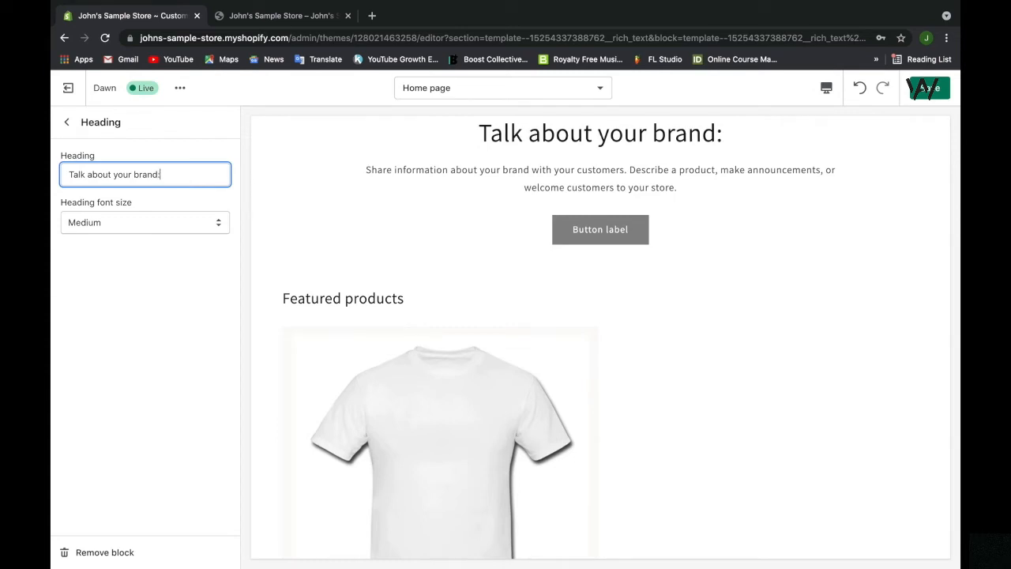
pyautogui.click(199, 221)
pyautogui.click(205, 235)
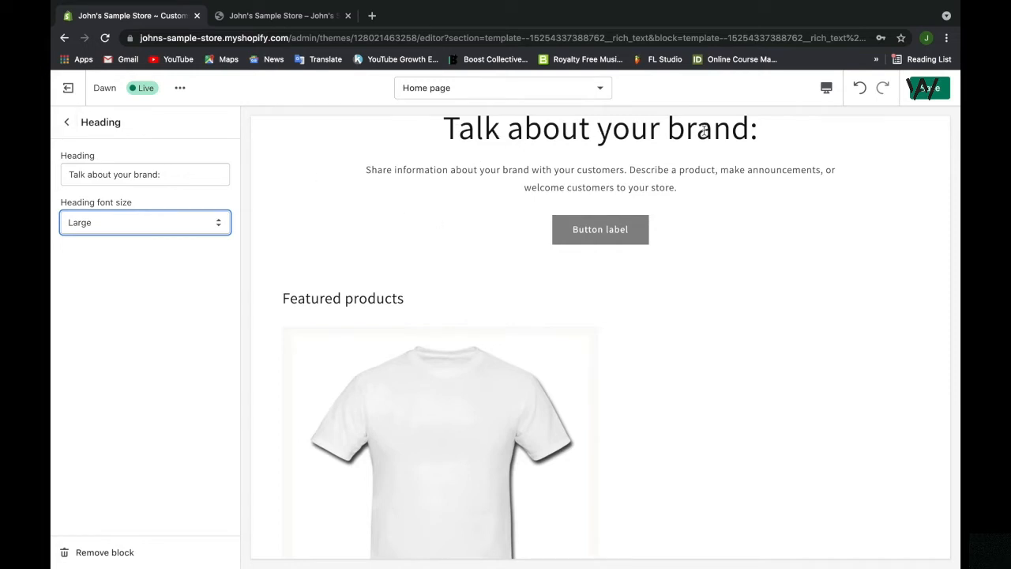
pyautogui.click(67, 123)
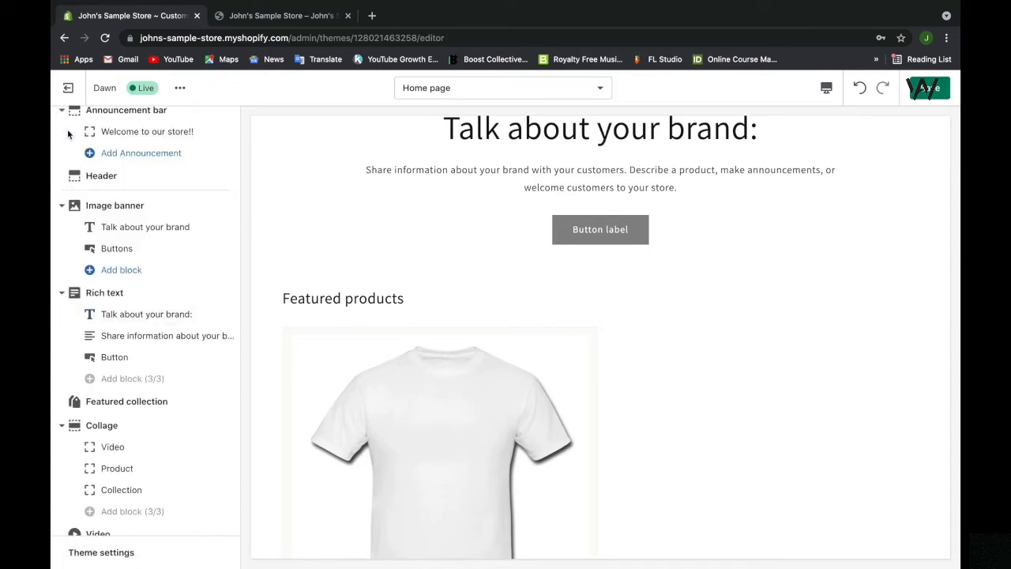
# Step: Try bold and italic formatting on the entire Rich text description, and remove both
pyautogui.click(150, 335)
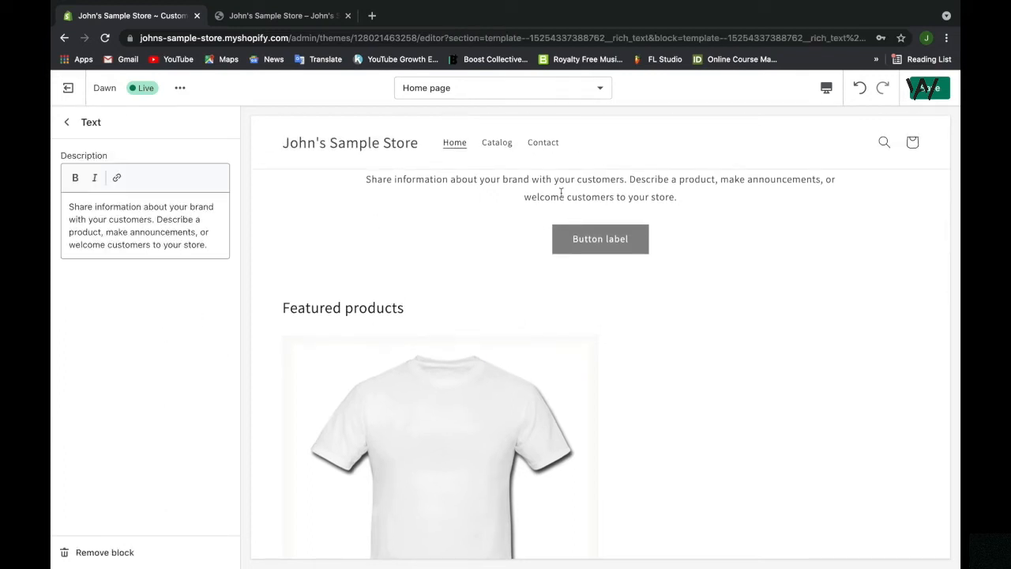
pyautogui.click(199, 218)
pyautogui.press('super+a')
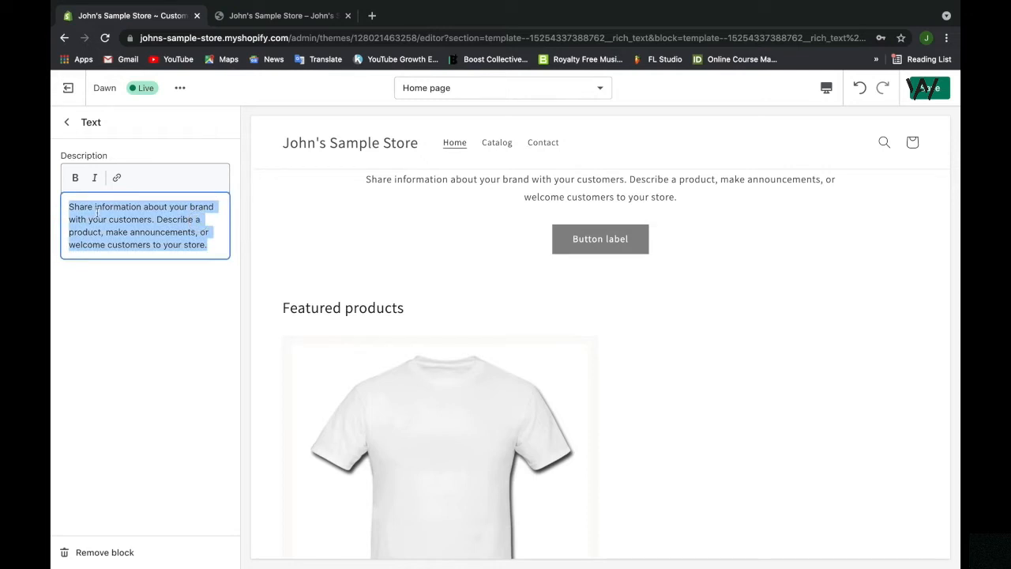
pyautogui.click(73, 176)
pyautogui.click(73, 177)
pyautogui.click(91, 177)
pyautogui.click(91, 178)
# Step: Examine the link destinations offered for the Rich text description, and leave without inserting a link
pyautogui.click(116, 179)
pyautogui.click(119, 246)
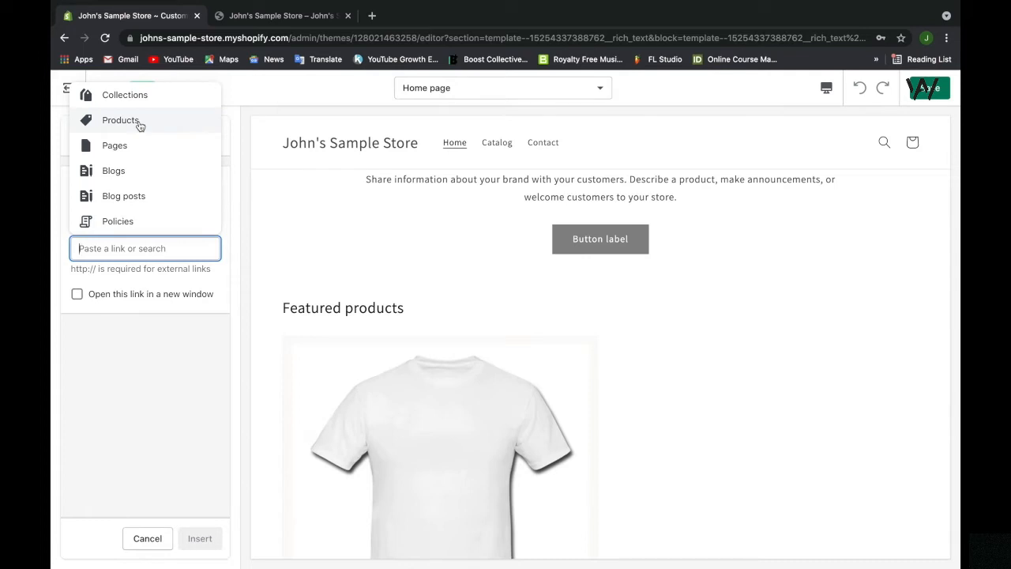
pyautogui.click(175, 316)
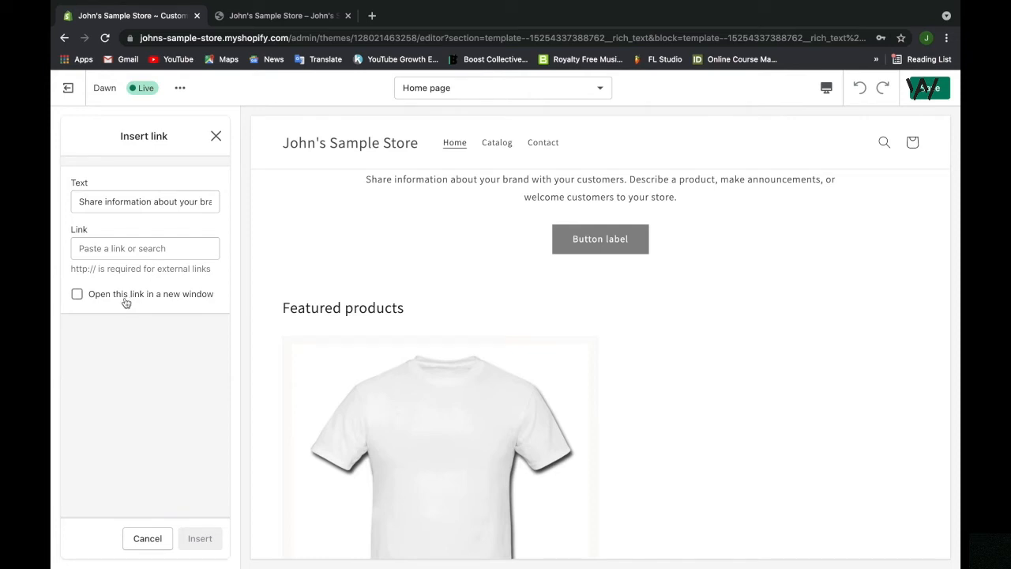
pyautogui.click(215, 135)
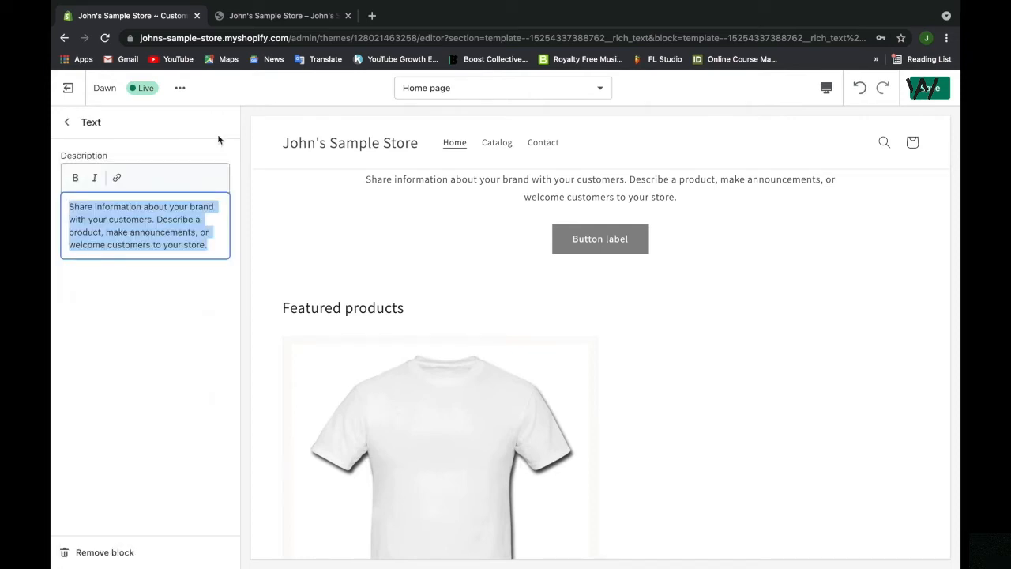
pyautogui.scroll(1, 361, 250)
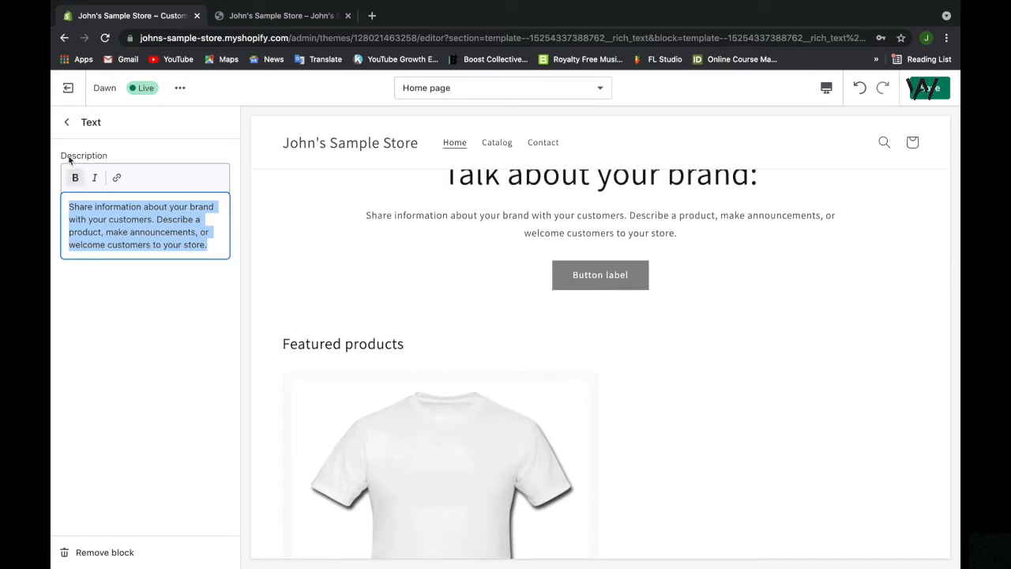
pyautogui.click(67, 122)
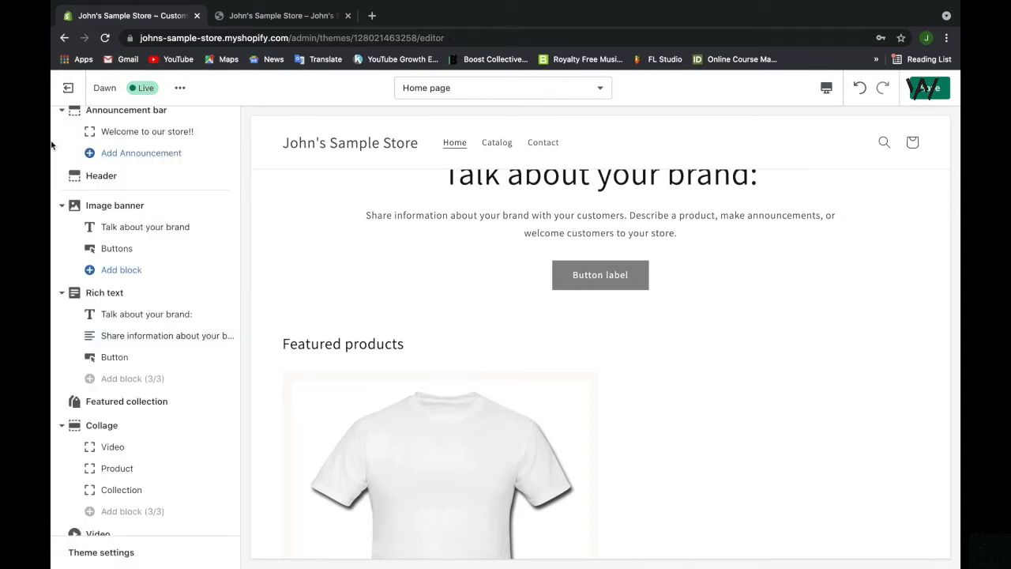
# Step: Change the label of the Rich text section's button to "Shop now!"
pyautogui.click(139, 360)
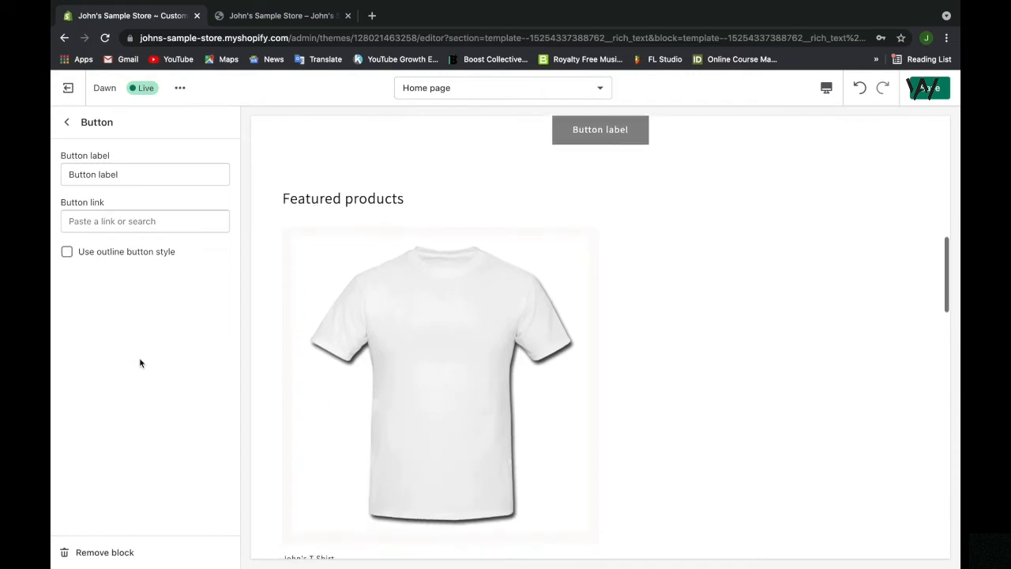
pyautogui.scroll(3, 463, 172)
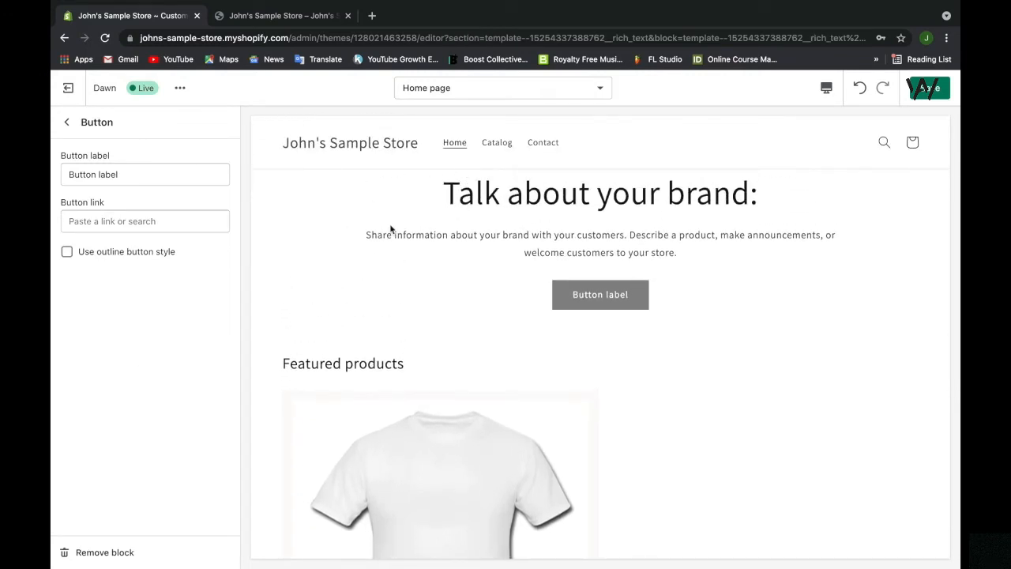
pyautogui.tripleClick(202, 181)
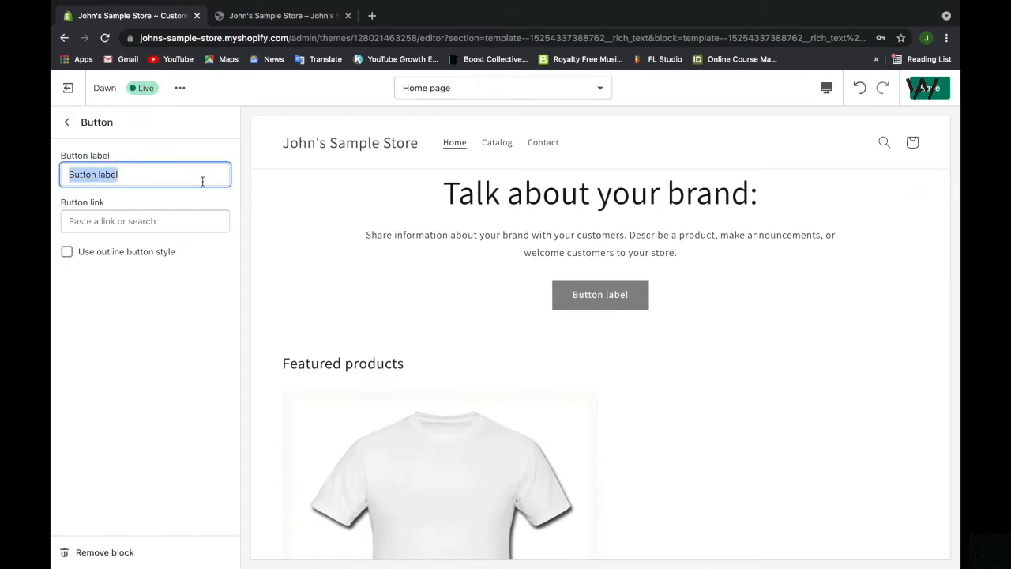
pyautogui.write('Shop now')
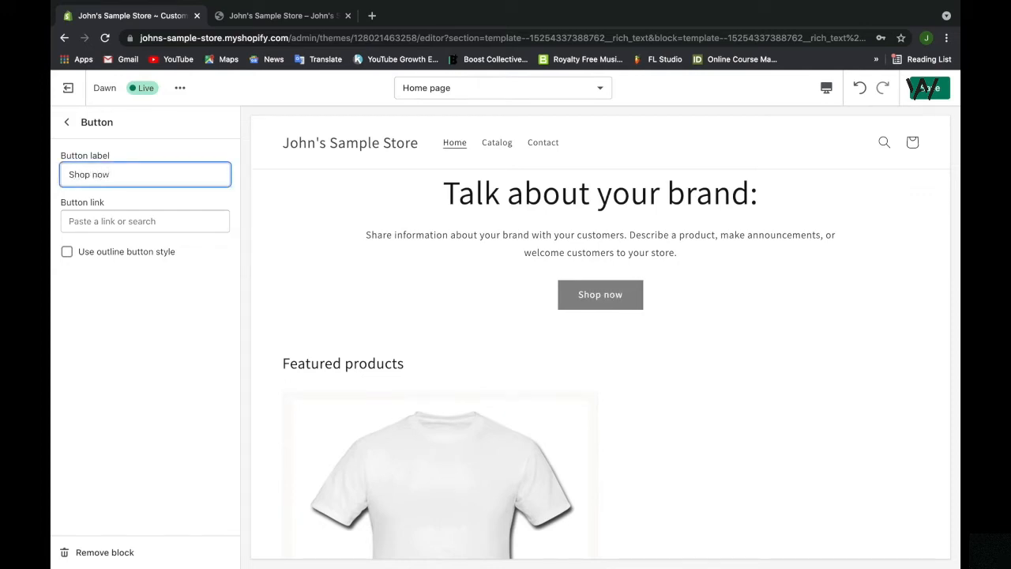
pyautogui.write('!')
# Step: Link the Rich text button to All products, and return to the section list
pyautogui.click(132, 220)
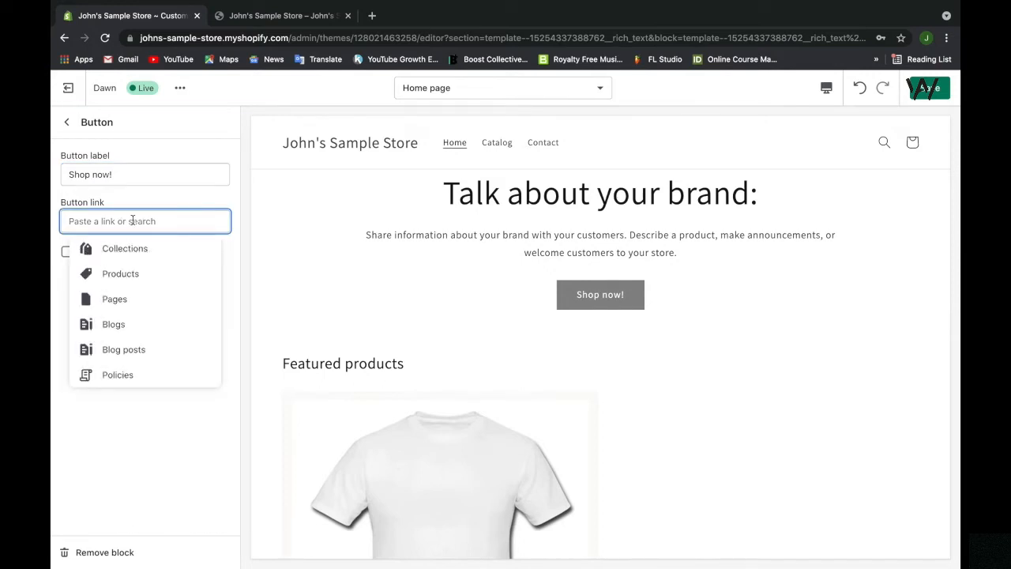
pyautogui.click(122, 273)
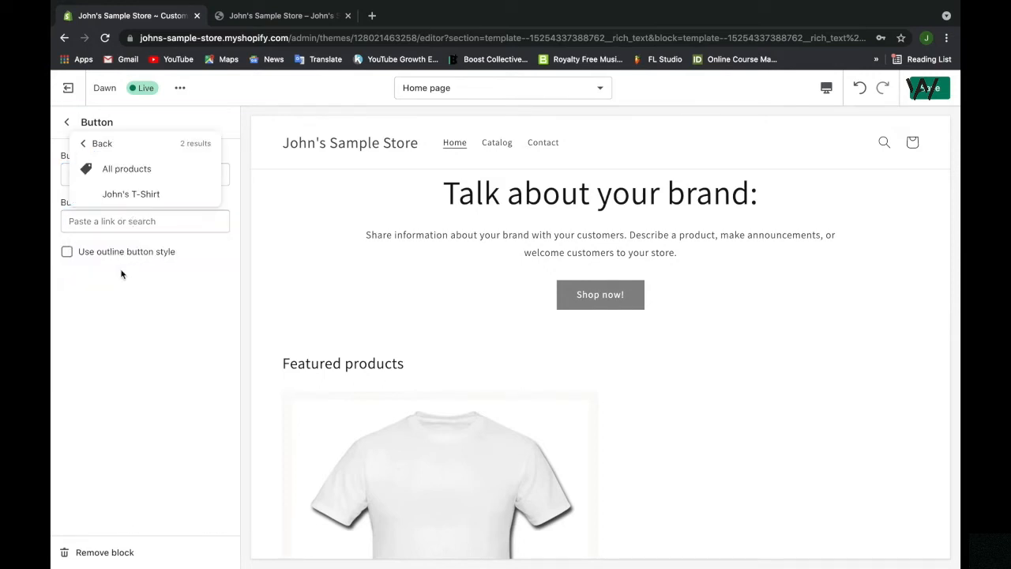
pyautogui.click(129, 175)
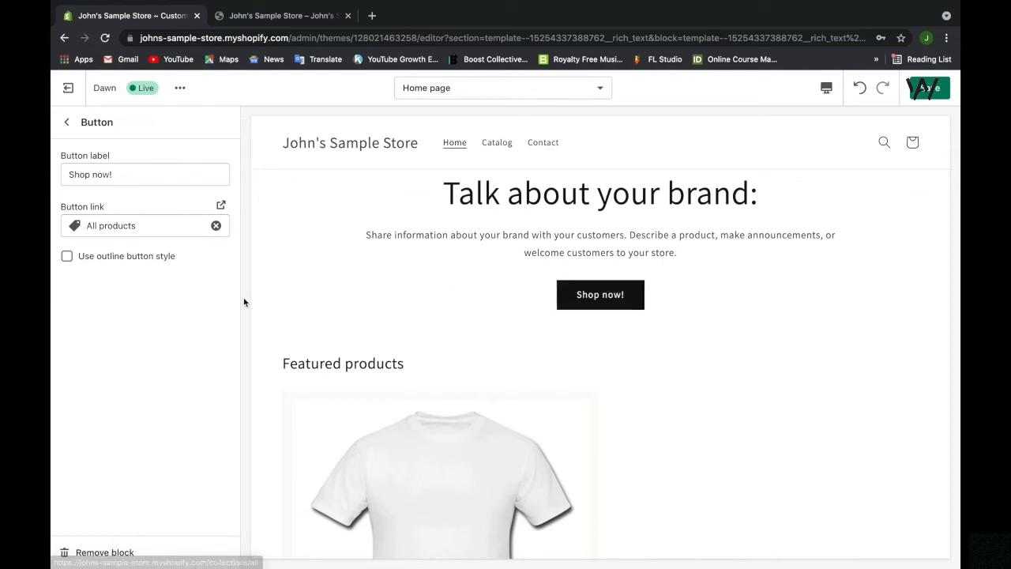
pyautogui.click(67, 125)
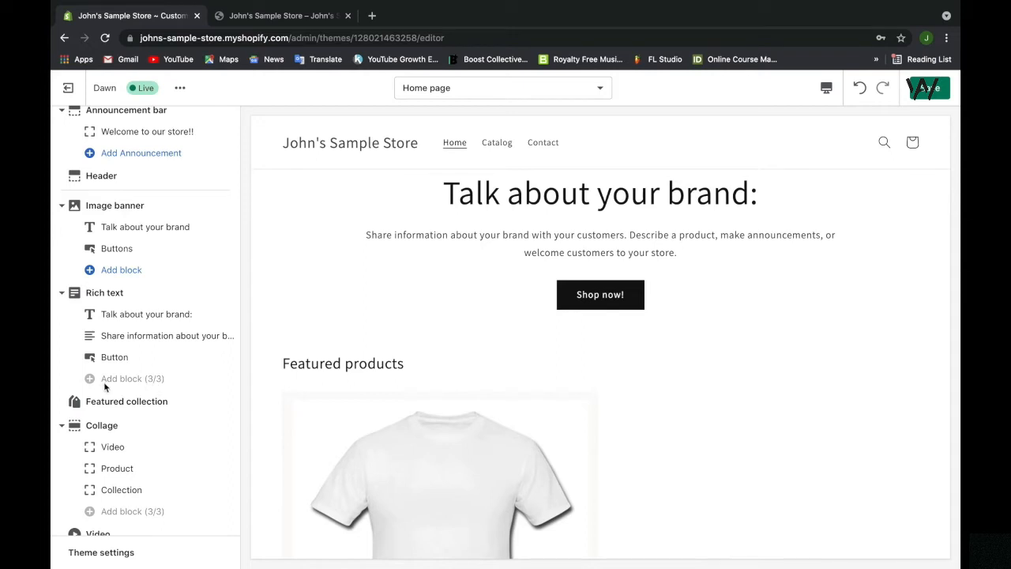
# Step: Try hiding the Rich text section's button on the home page, and show it again
pyautogui.scroll(1, 362, 239)
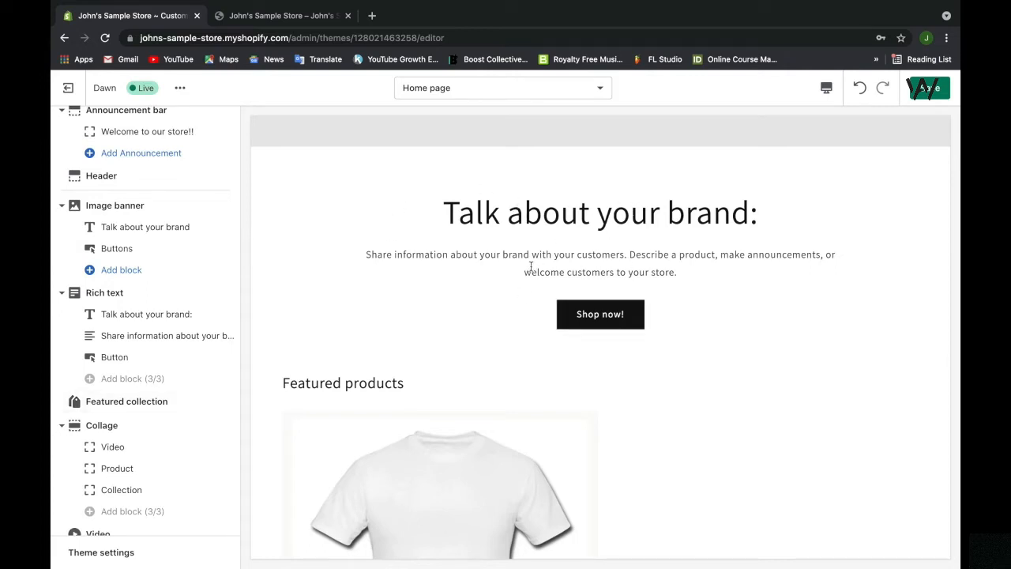
pyautogui.scroll(5, 530, 266)
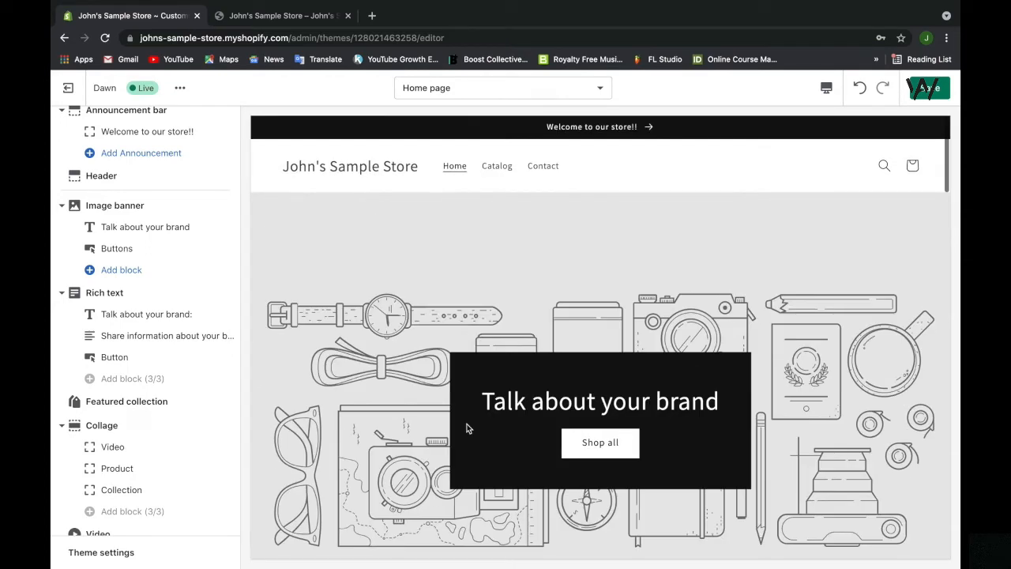
pyautogui.scroll(-6, 467, 427)
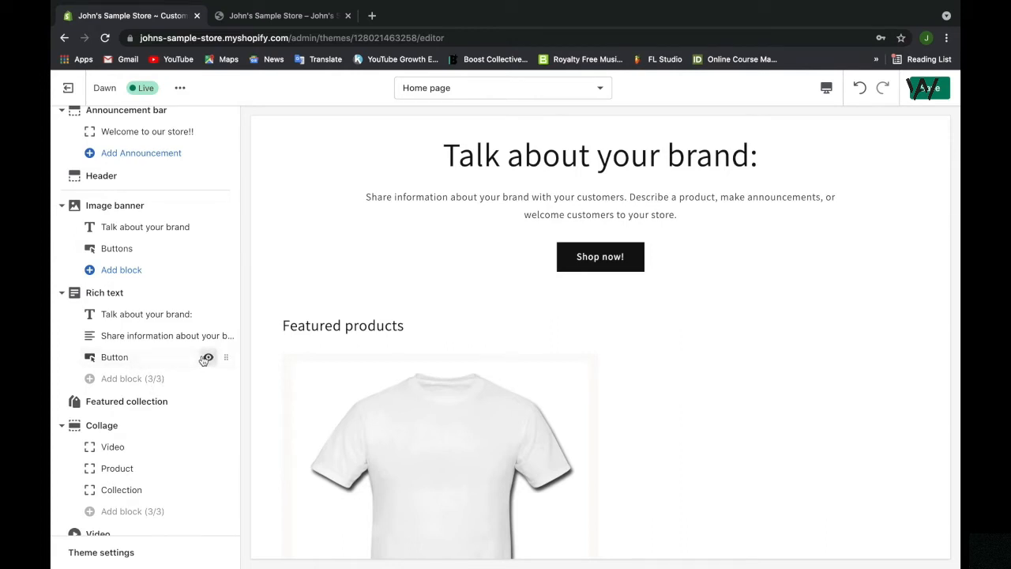
pyautogui.click(210, 358)
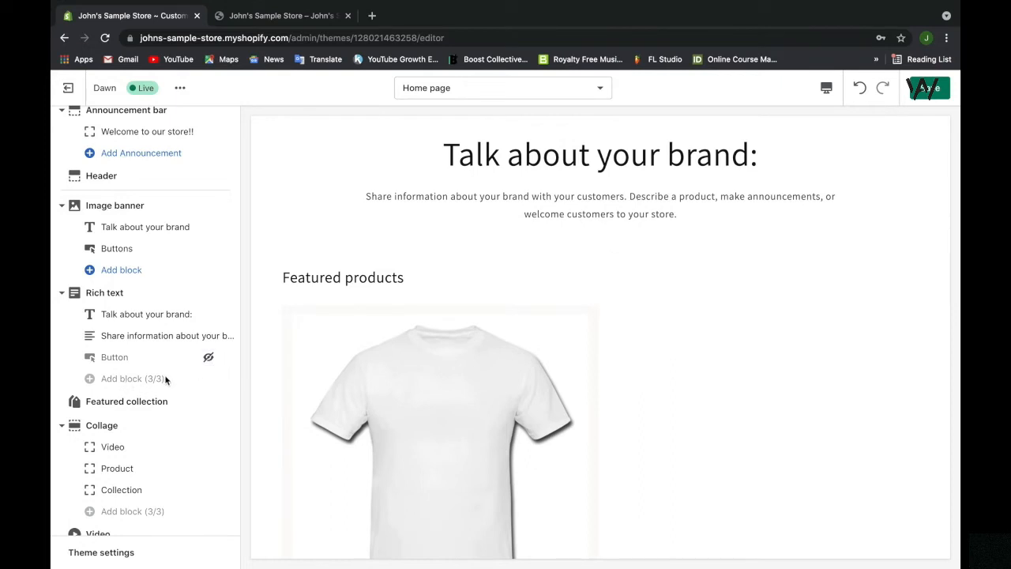
pyautogui.click(207, 357)
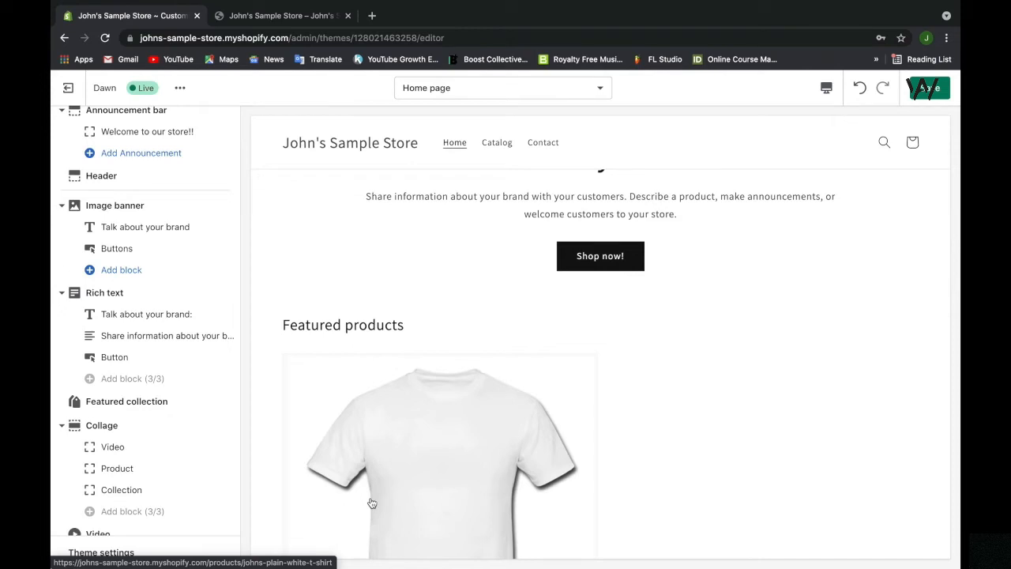
# Step: Change the Featured collection section's heading to "Bestsellers"
pyautogui.click(158, 402)
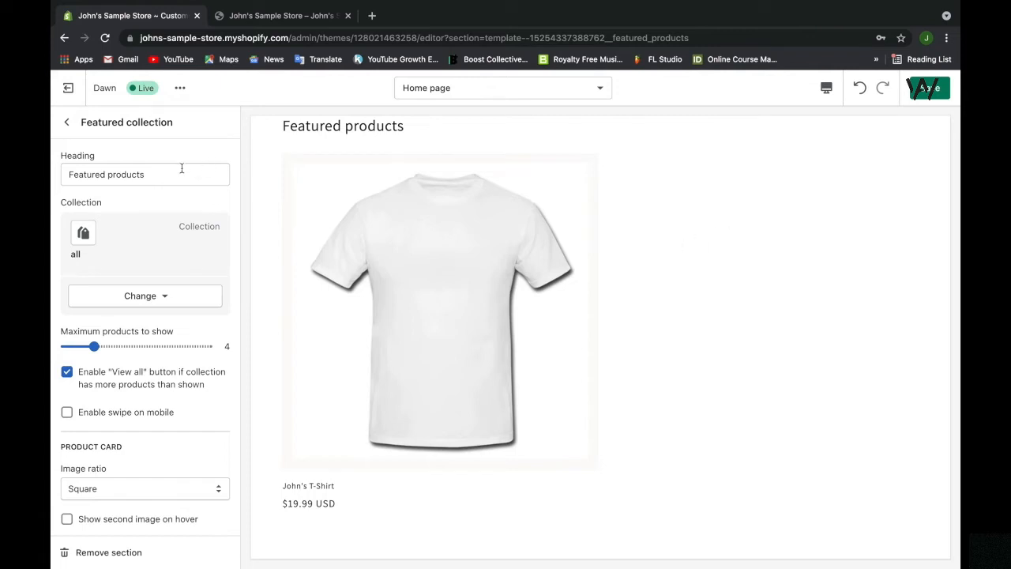
pyautogui.tripleClick(81, 173)
pyautogui.write('Bestsellers')
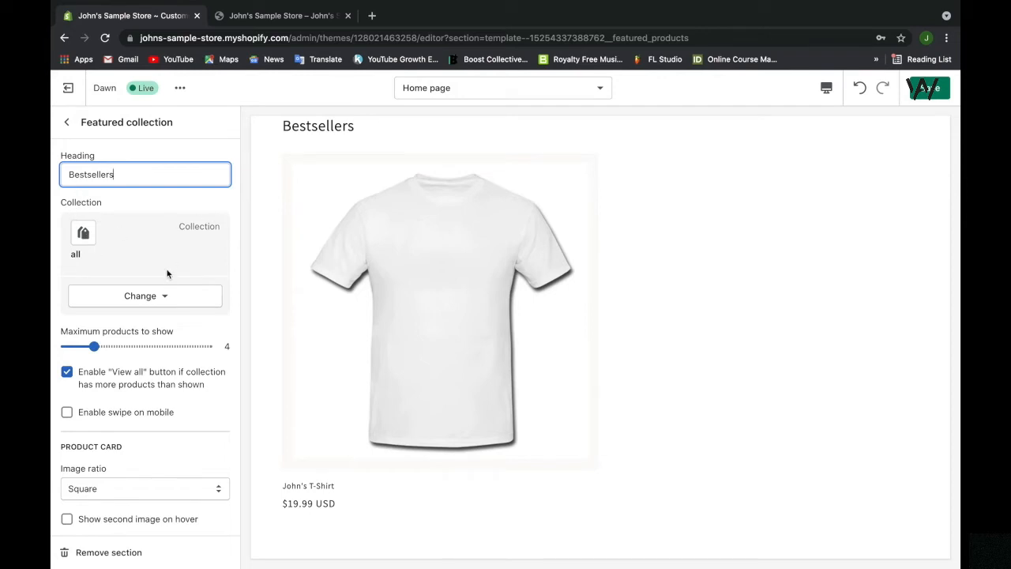
# Step: Examine the collections offered for the Featured collection section without choosing one, and keep the maximum products to show at 4
pyautogui.click(157, 294)
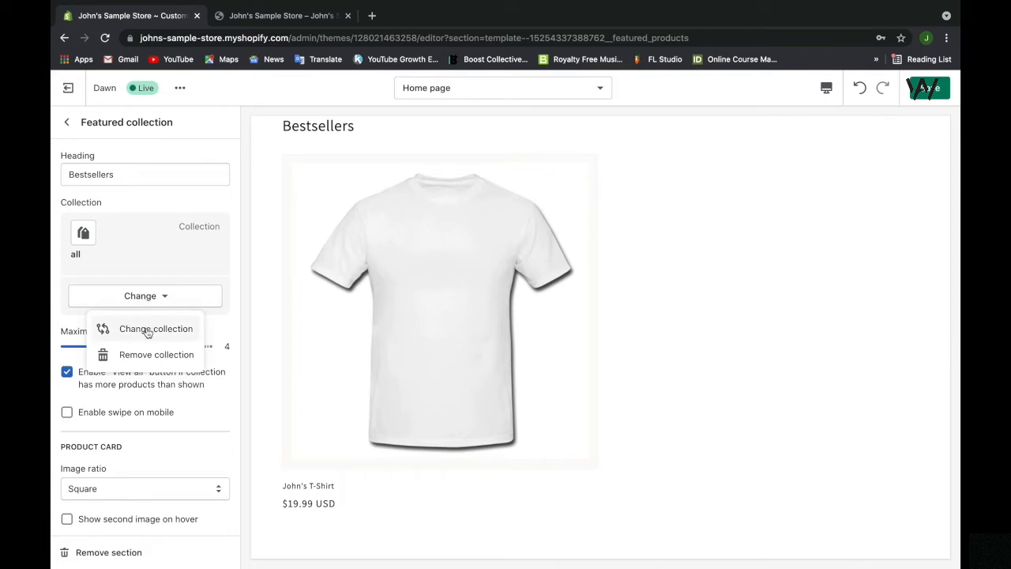
pyautogui.click(147, 330)
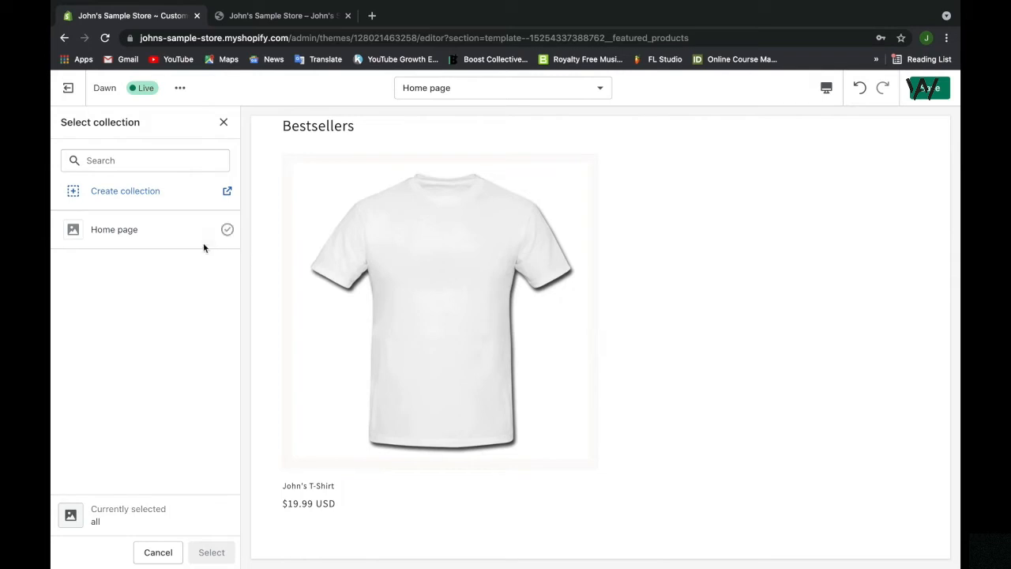
pyautogui.click(221, 123)
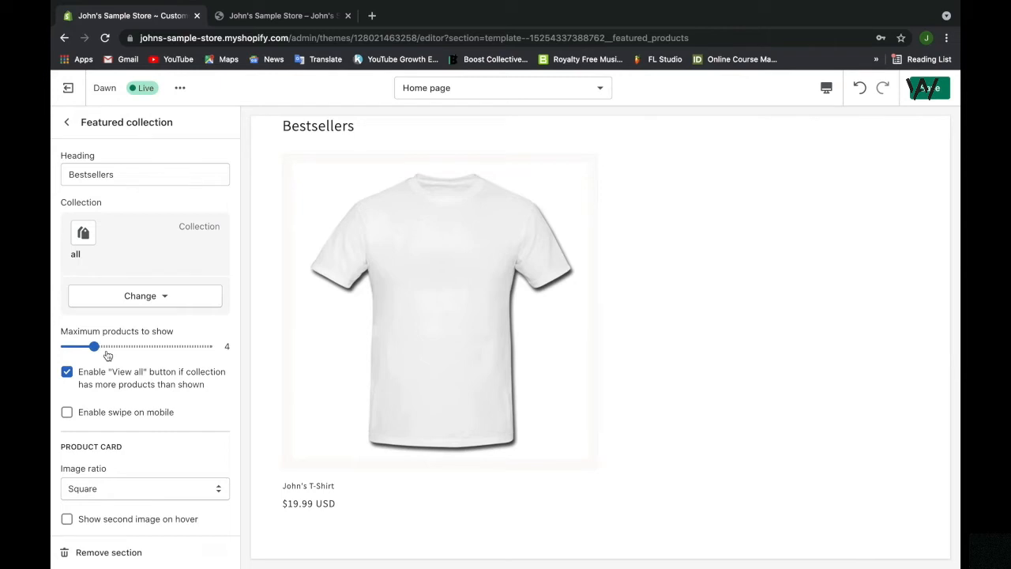
pyautogui.moveTo(95, 346)
pyautogui.mouseDown()
pyautogui.moveTo(204, 346)
pyautogui.moveTo(68, 346)
pyautogui.moveTo(95, 346)
pyautogui.mouseUp()
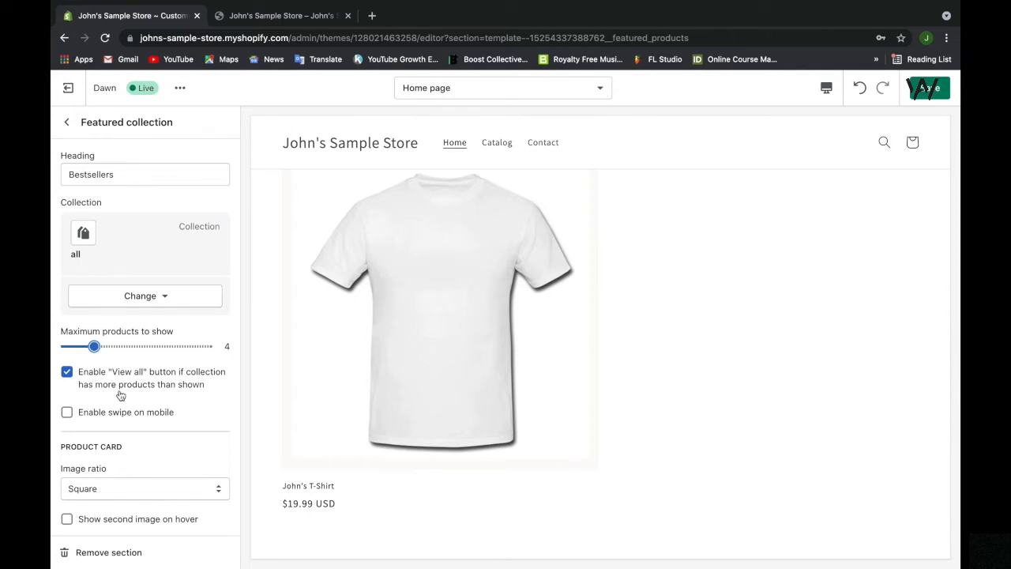
# Step: Try enabling swipe on mobile for the Featured collection in the mobile preview, turn it off, and return to the desktop preview
pyautogui.scroll(-1, 757, 336)
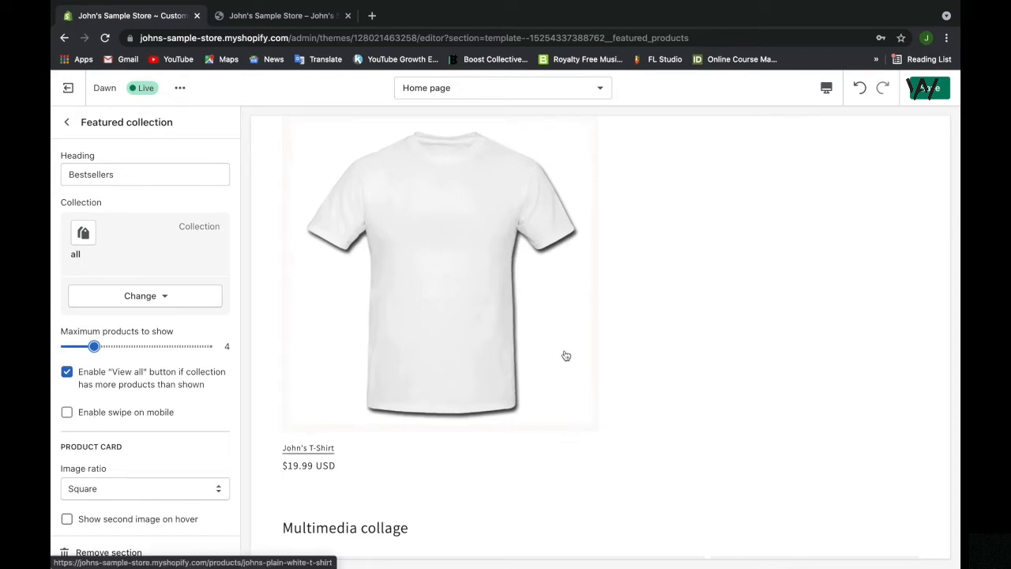
pyautogui.click(826, 88)
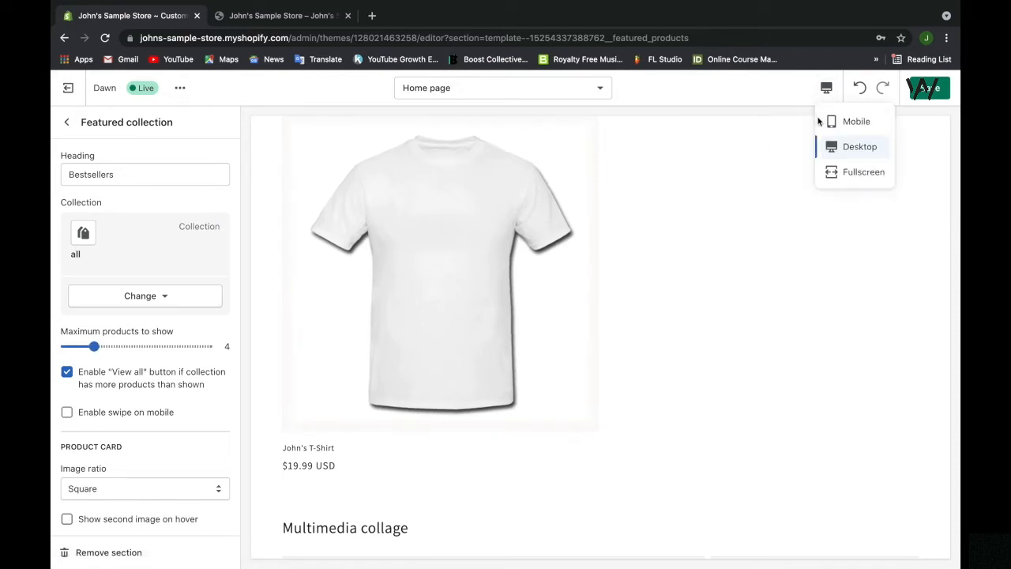
pyautogui.click(821, 120)
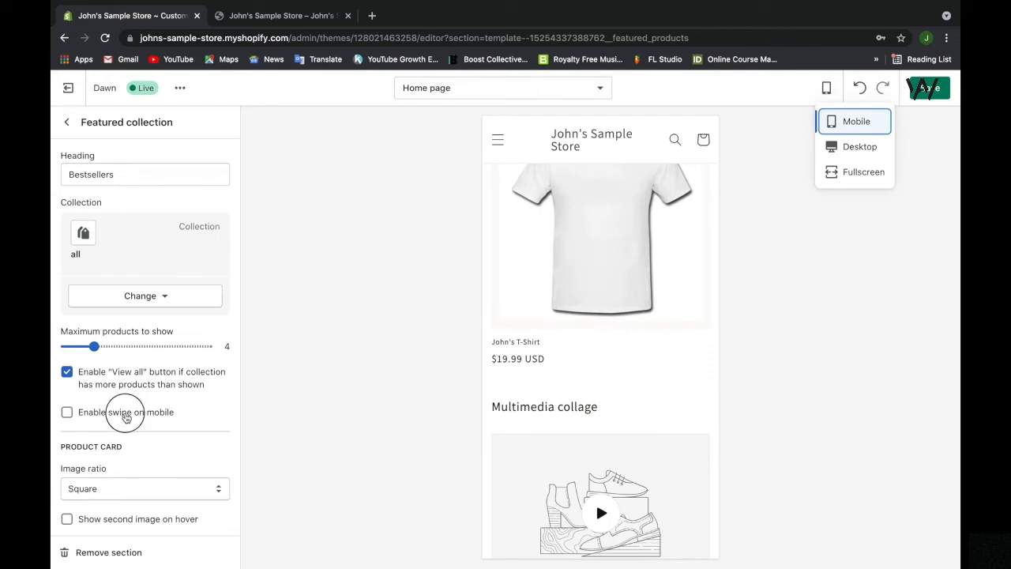
pyautogui.click(124, 415)
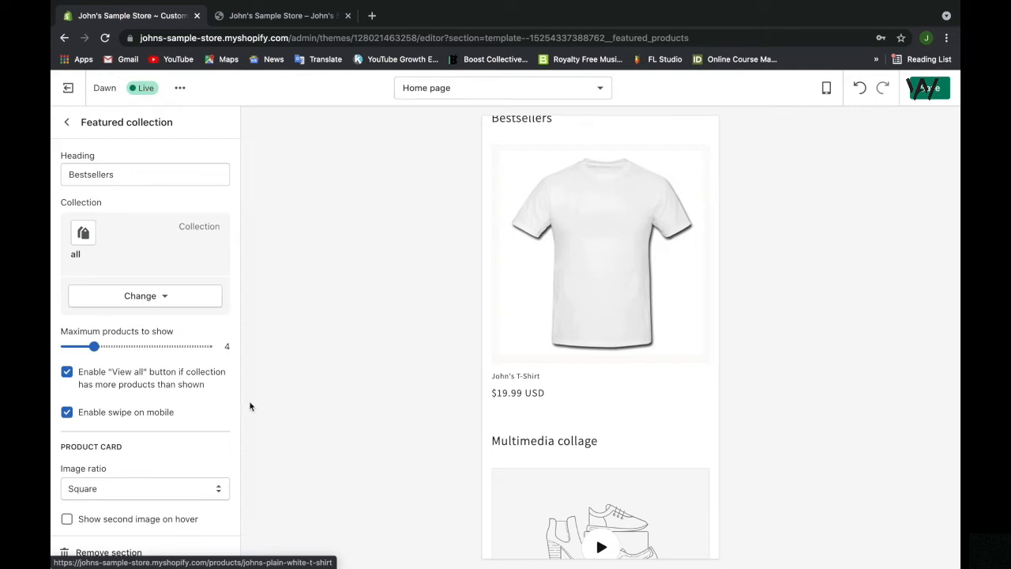
pyautogui.click(163, 415)
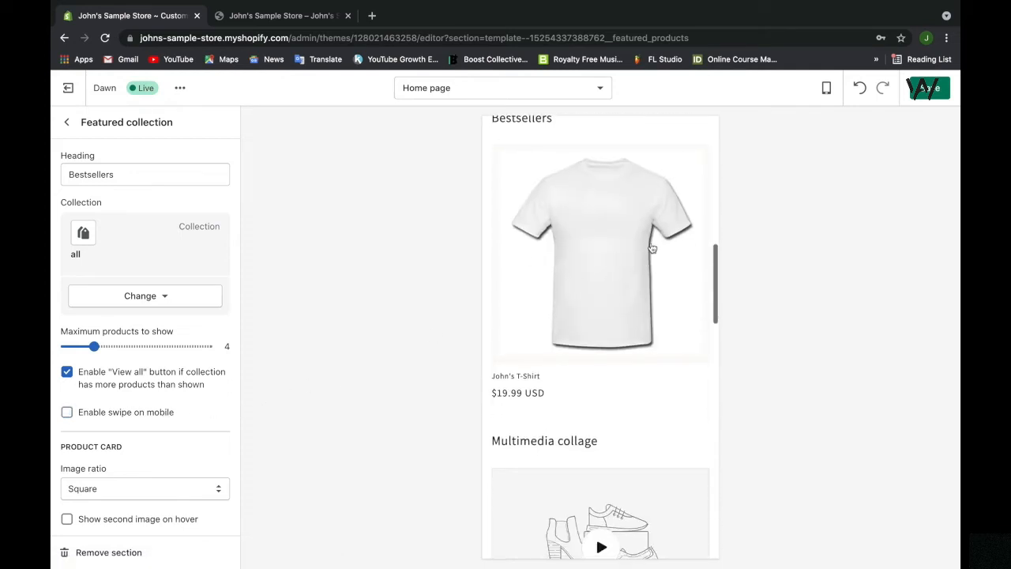
pyautogui.click(826, 88)
pyautogui.click(837, 146)
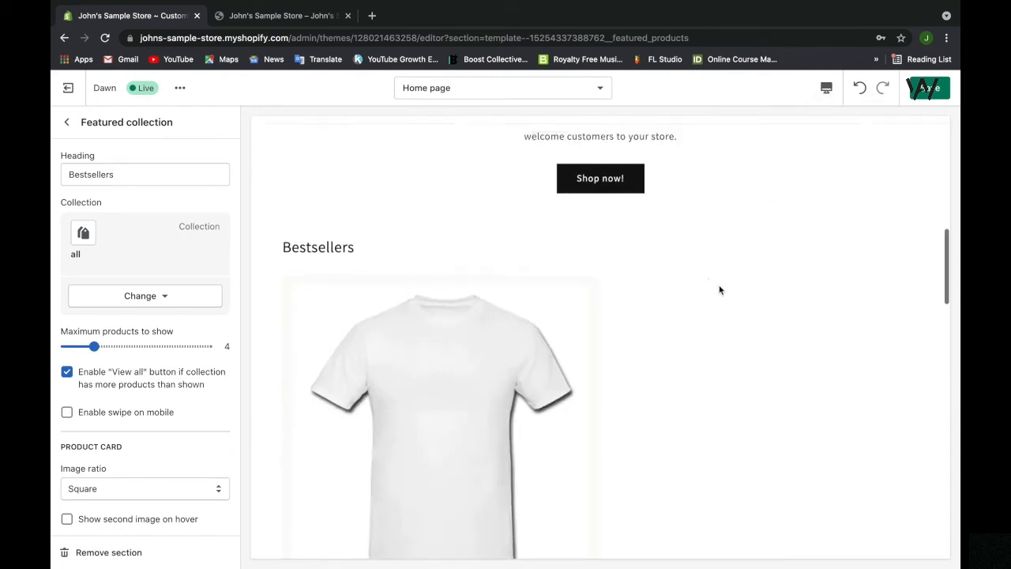
# Step: Try the "Adapt to image" ratio for the Featured collection's product cards, and set the image ratio back to Square
pyautogui.scroll(-2, 197, 386)
pyautogui.scroll(-3, 196, 386)
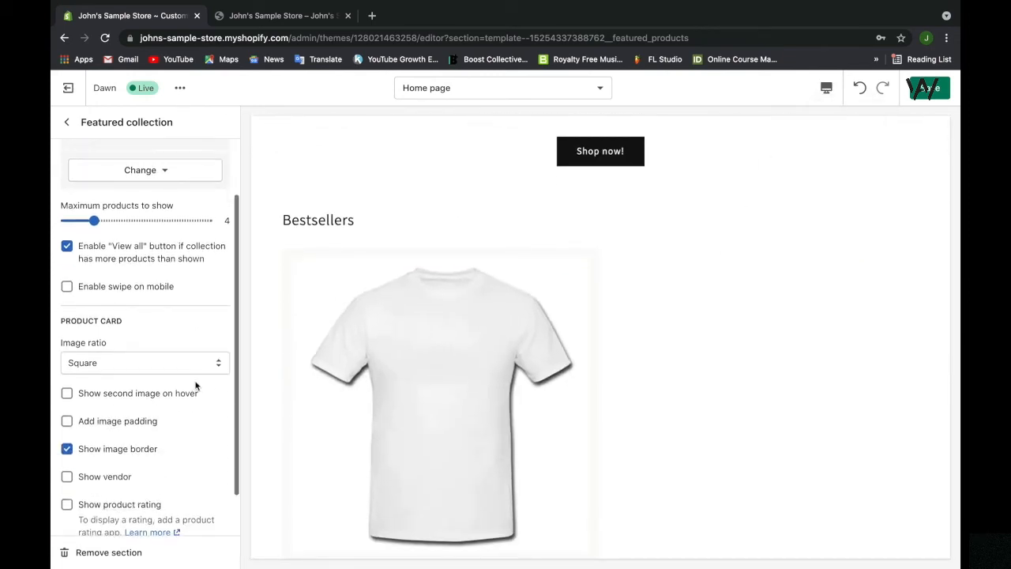
pyautogui.click(202, 316)
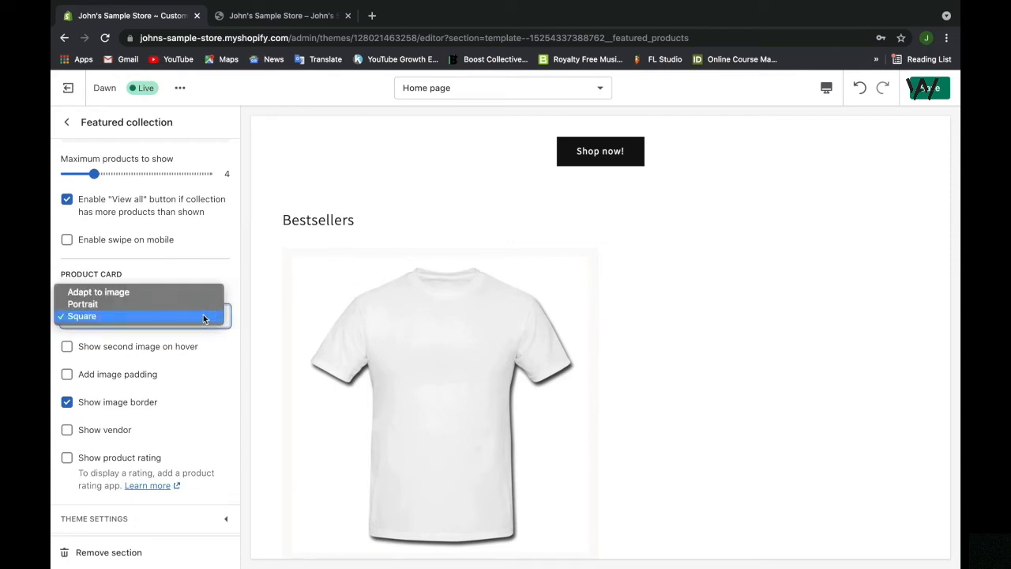
pyautogui.click(203, 316)
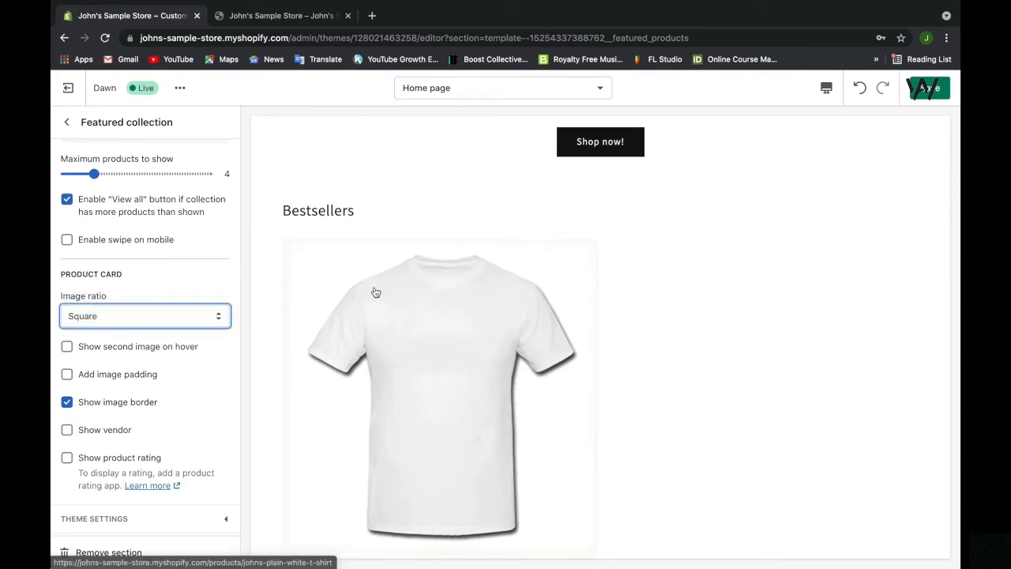
pyautogui.scroll(-1, 426, 285)
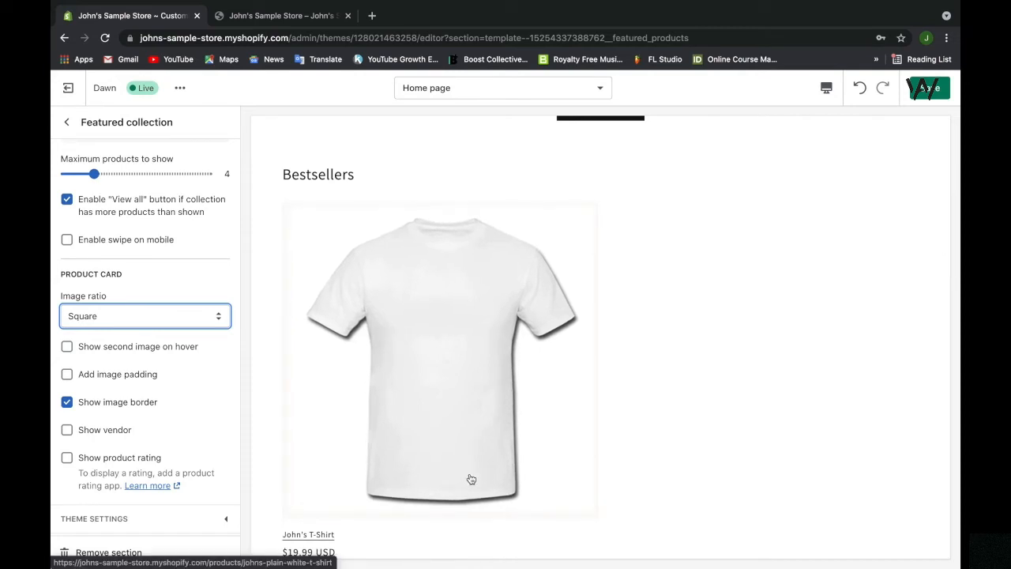
pyautogui.click(195, 315)
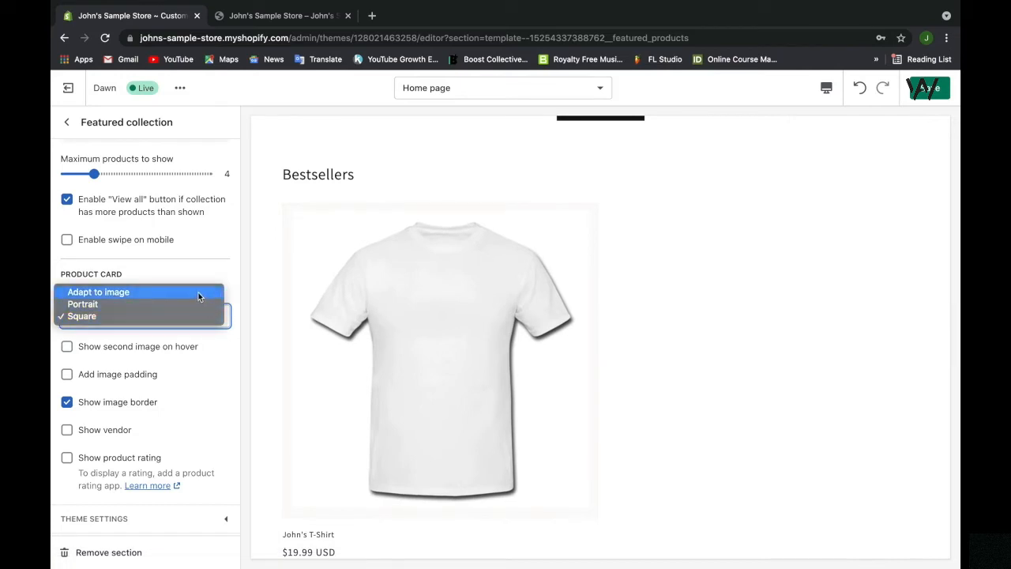
pyautogui.click(198, 293)
pyautogui.click(195, 316)
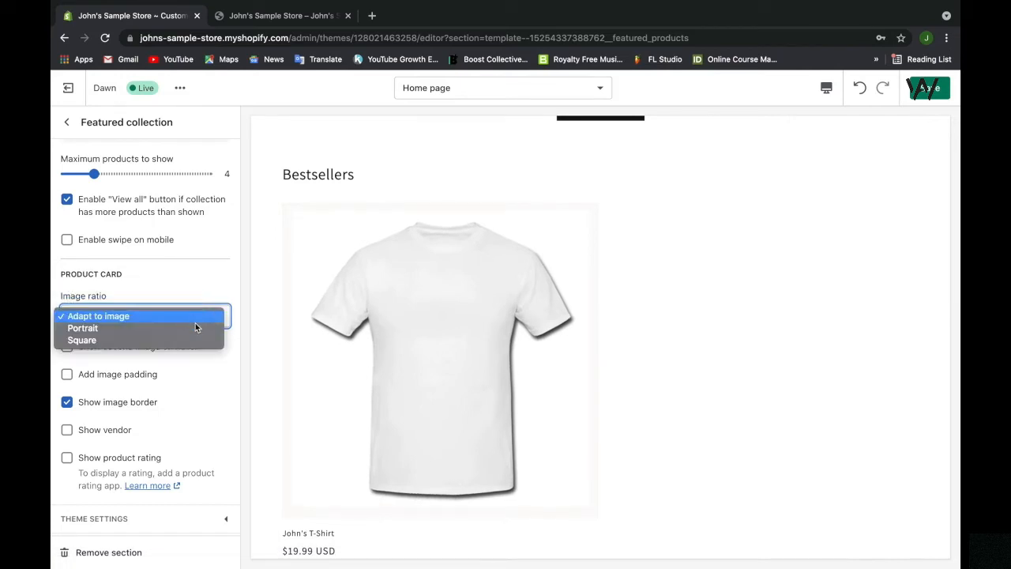
pyautogui.click(195, 340)
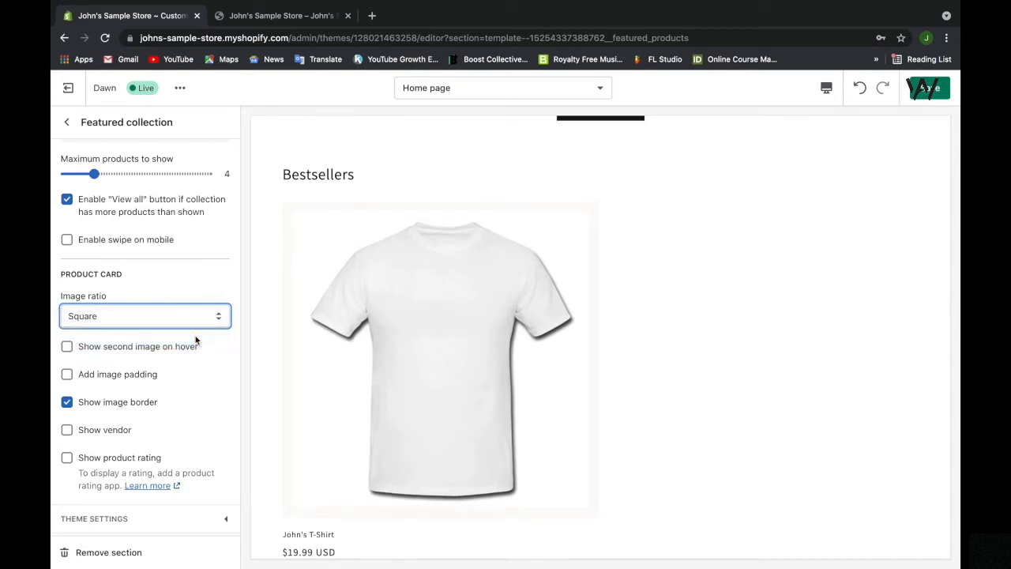
# Step: Try showing the second product image on hover in the Featured collection, turn it off, and add image padding
pyautogui.scroll(-1, 196, 340)
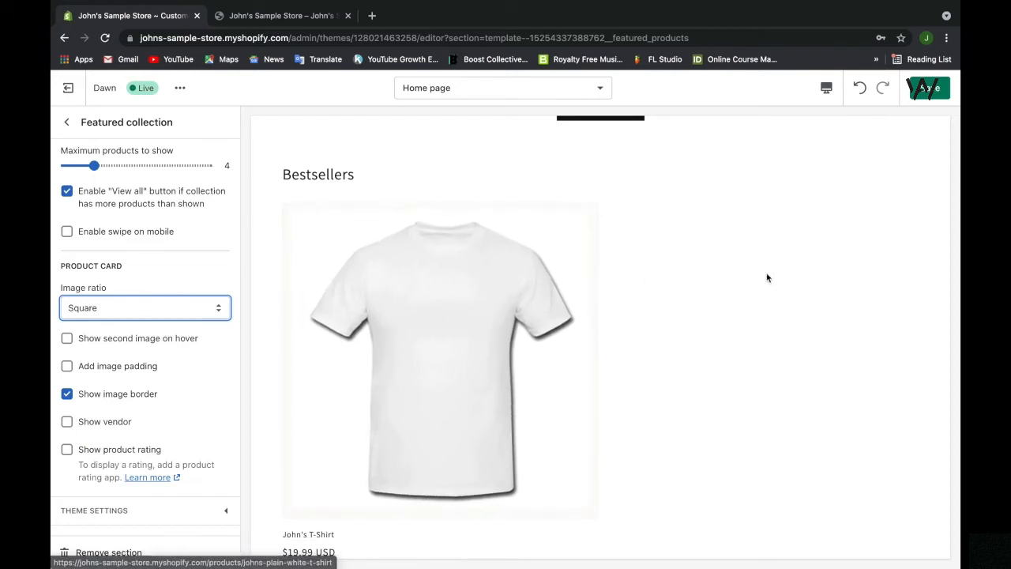
pyautogui.click(145, 346)
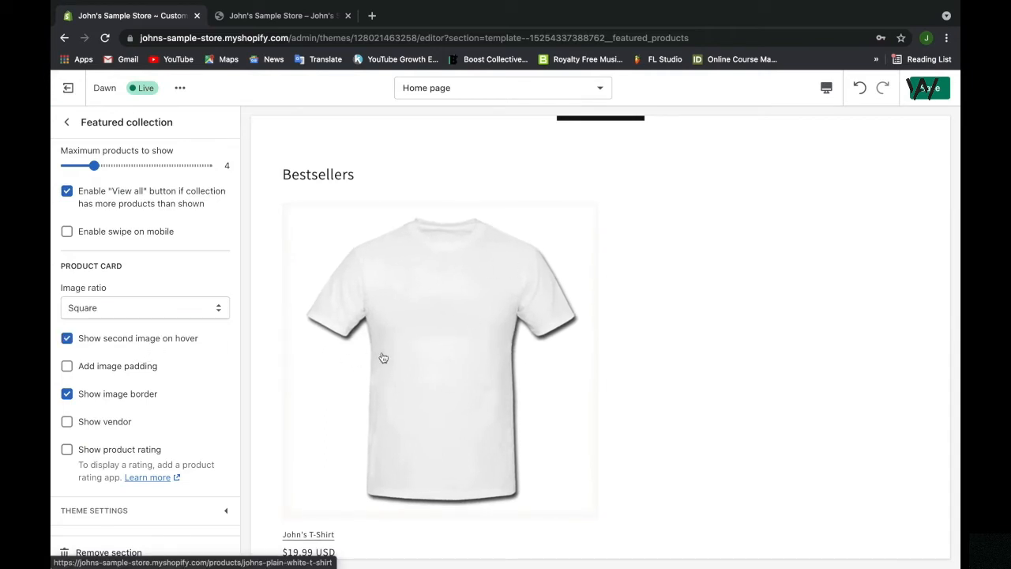
pyautogui.click(185, 339)
pyautogui.click(149, 370)
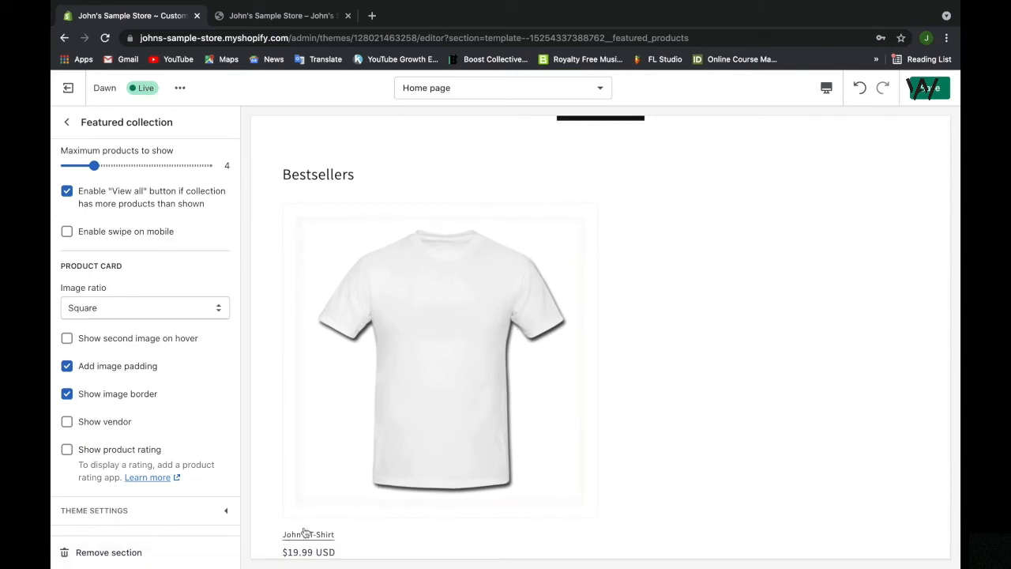
# Step: Compare the Featured collection's product cards with and without image padding, and leave the padding turned off
pyautogui.click(126, 392)
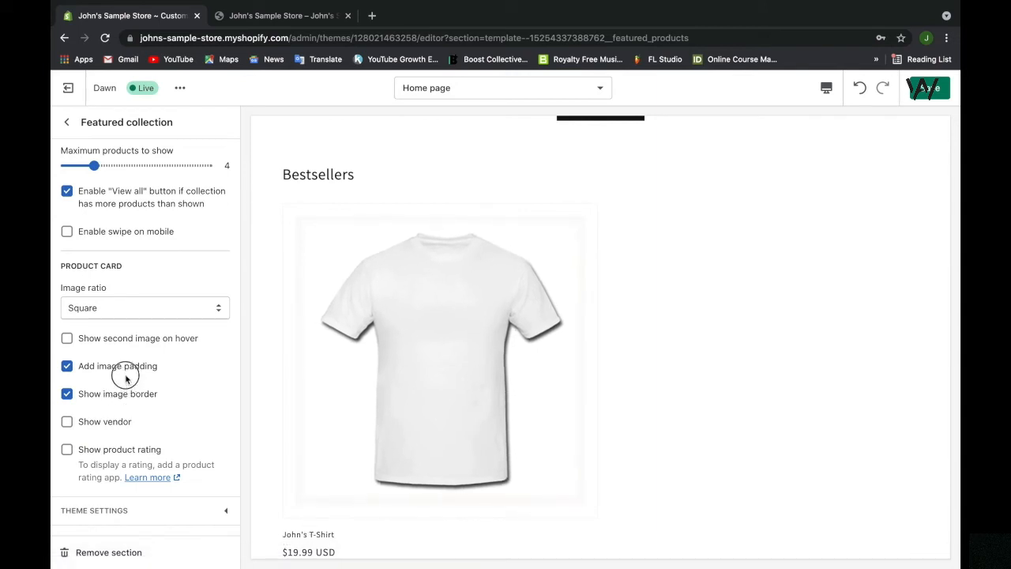
pyautogui.click(126, 367)
pyautogui.click(127, 368)
pyautogui.click(126, 368)
pyautogui.click(127, 367)
pyautogui.click(126, 368)
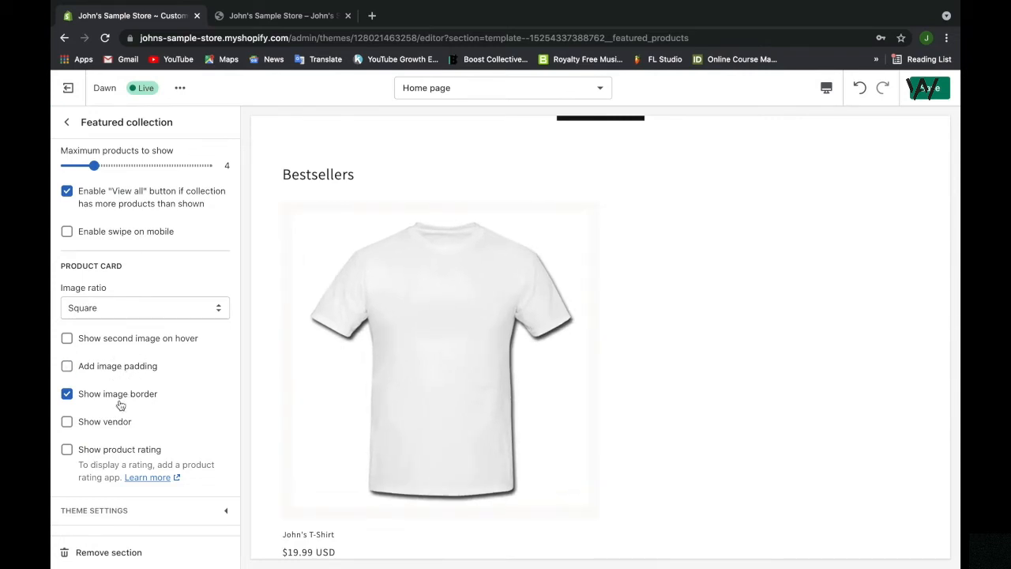
# Step: Try hiding the image border on the Featured collection's product cards, and turn the border back on
pyautogui.click(121, 405)
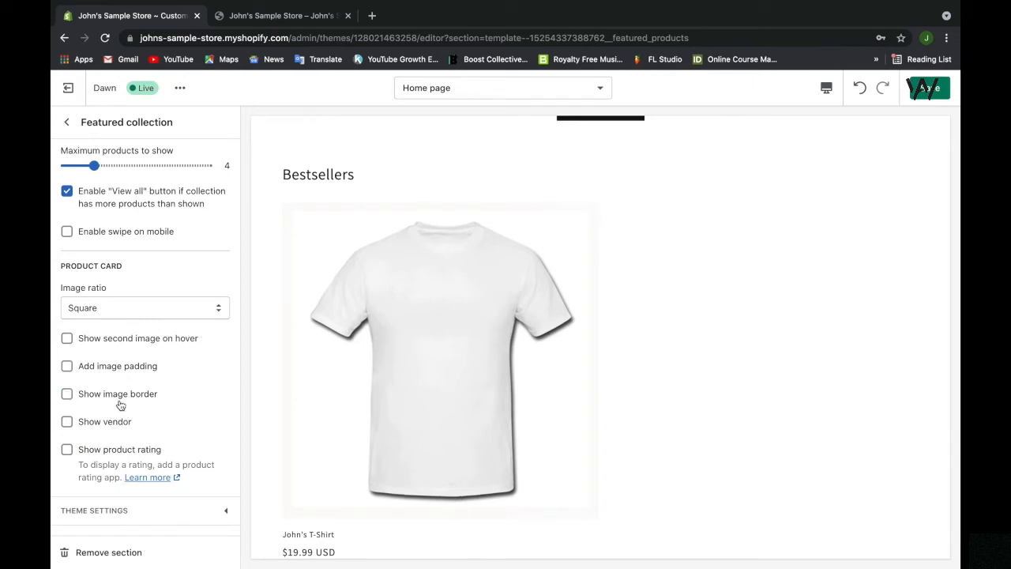
pyautogui.click(120, 405)
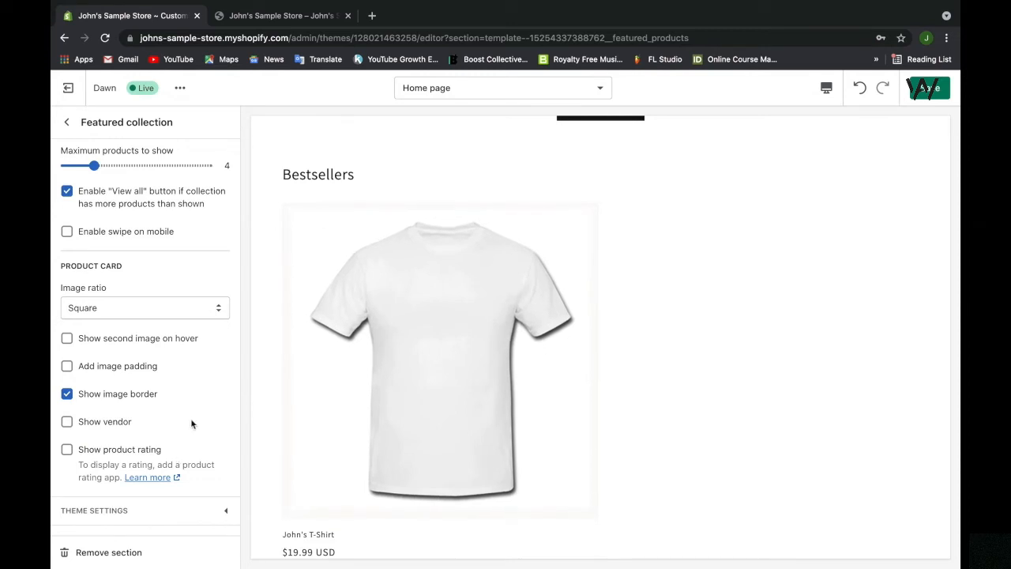
pyautogui.click(151, 400)
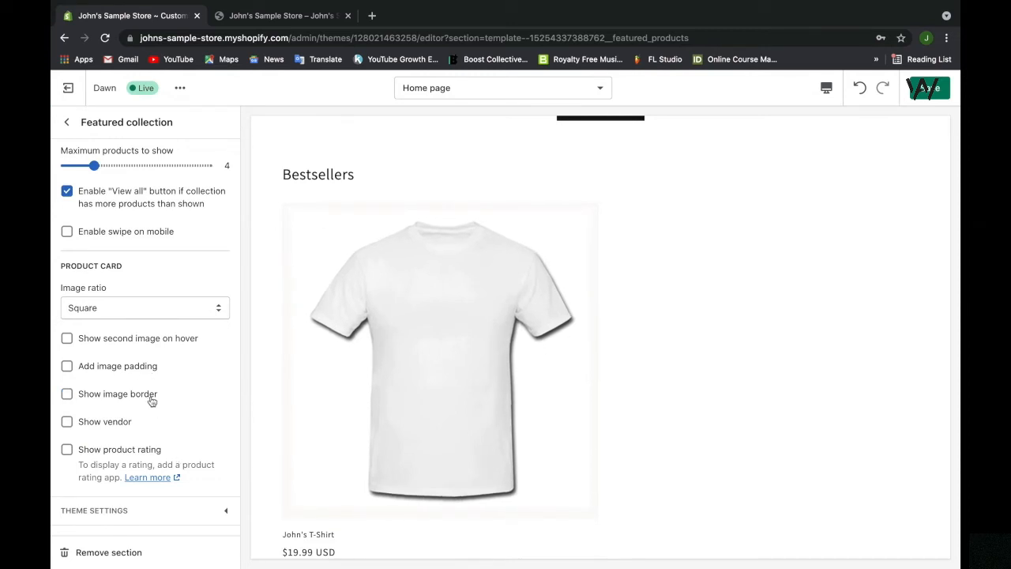
pyautogui.click(152, 400)
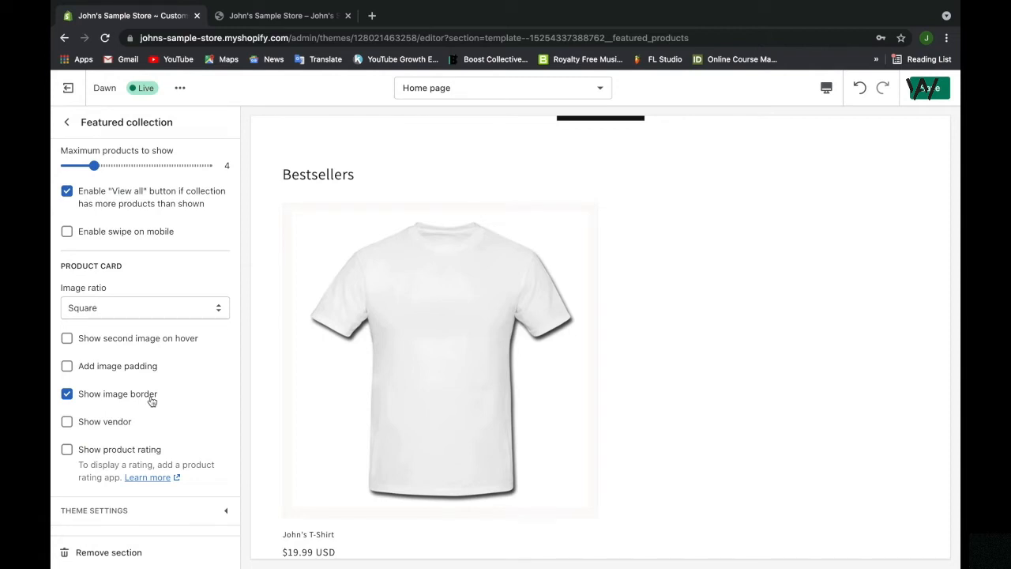
# Step: Try showing the vendor on the Featured collection's product cards, turn it off, and return to the section list
pyautogui.click(119, 424)
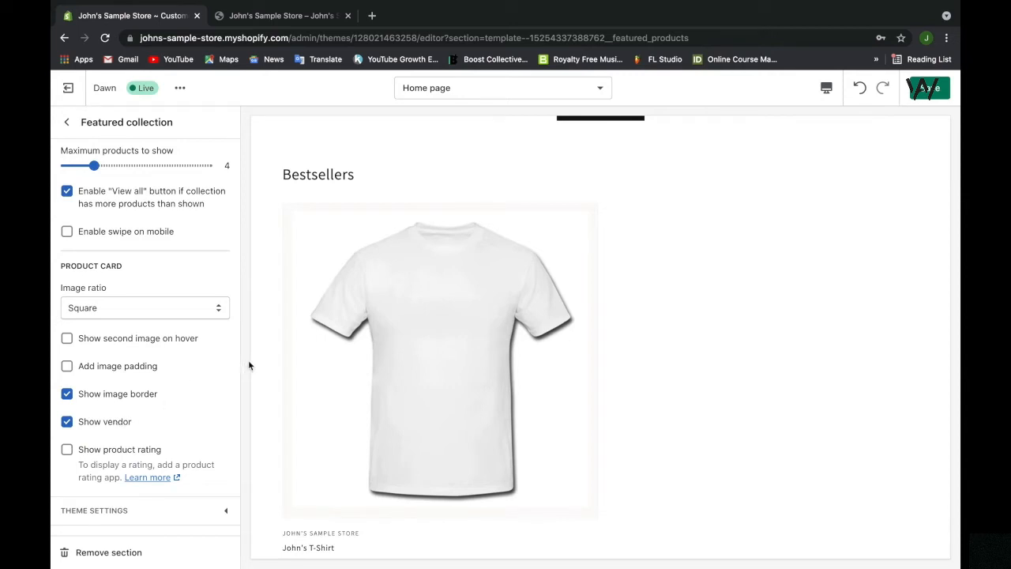
pyautogui.scroll(-1, 252, 361)
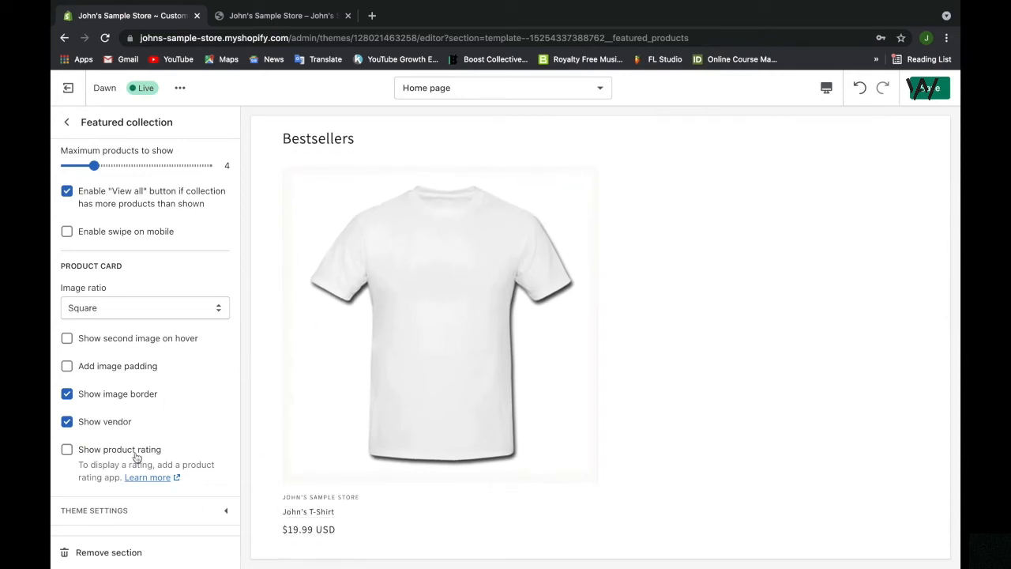
pyautogui.click(107, 427)
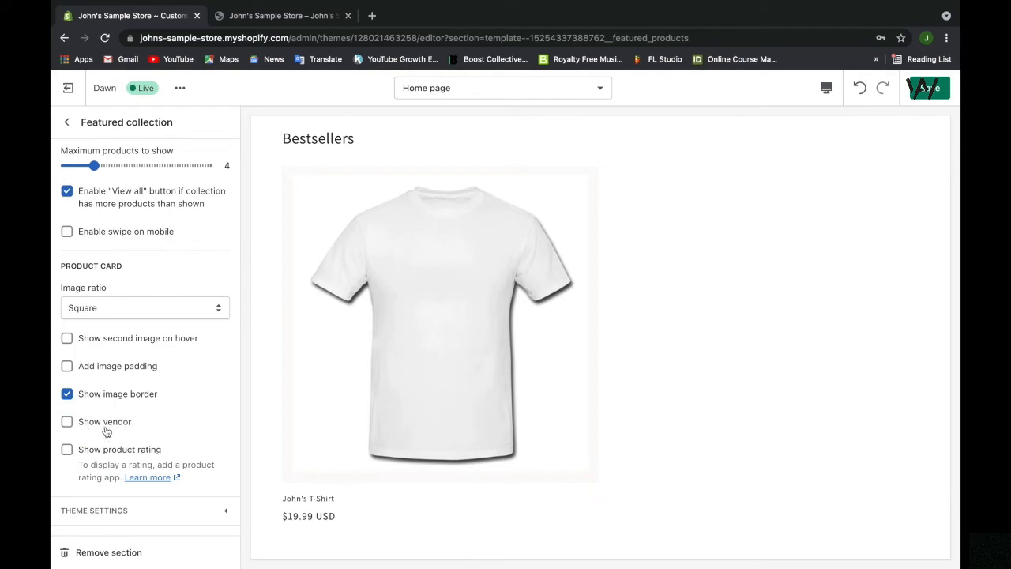
pyautogui.click(98, 450)
pyautogui.scroll(3, 139, 456)
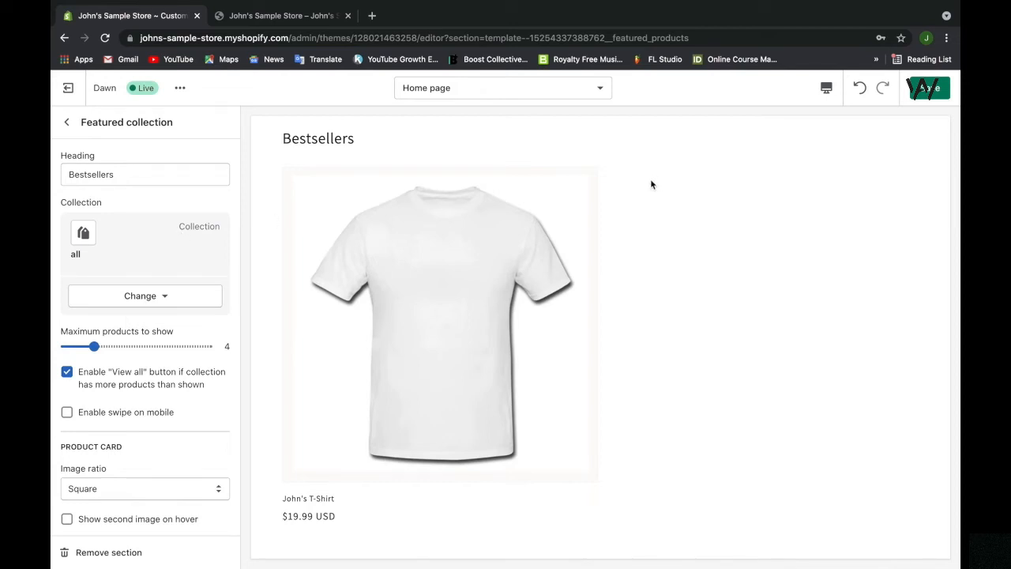
pyautogui.click(66, 122)
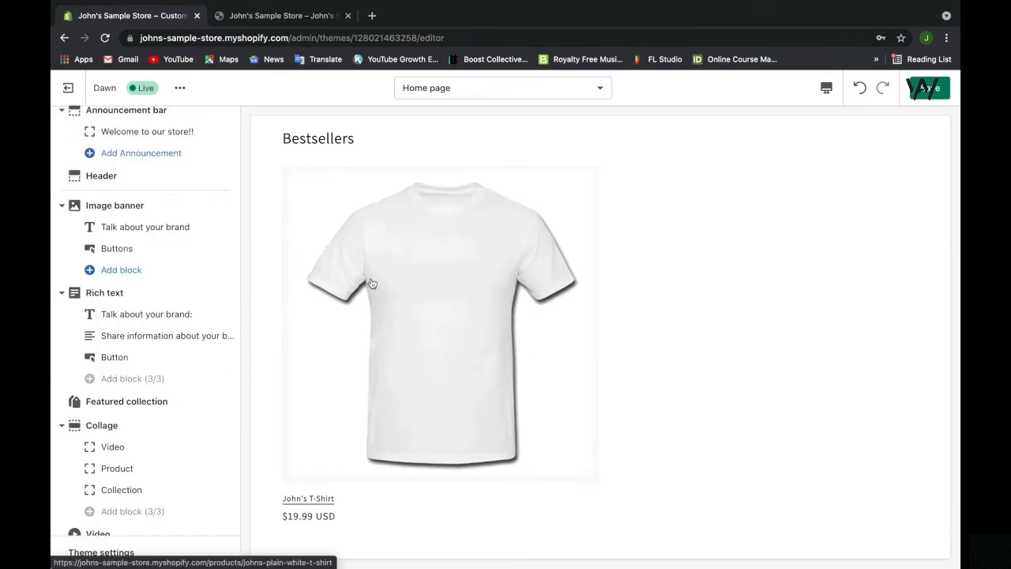
# Step: Open the Collage section and set its heading to "Halloween collection"
pyautogui.click(114, 426)
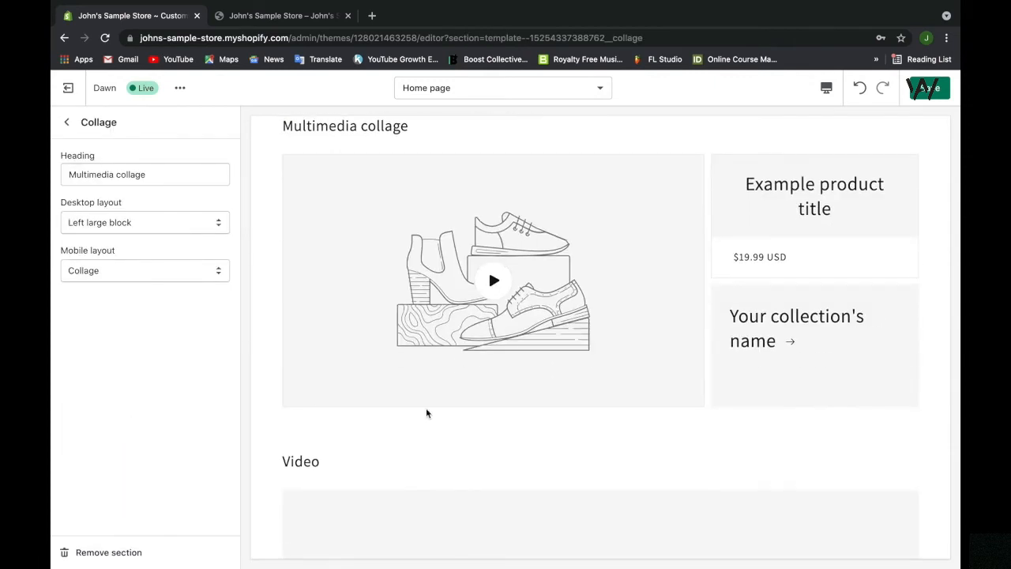
pyautogui.scroll(2, 427, 409)
pyautogui.scroll(1, 426, 410)
pyautogui.scroll(-3, 447, 300)
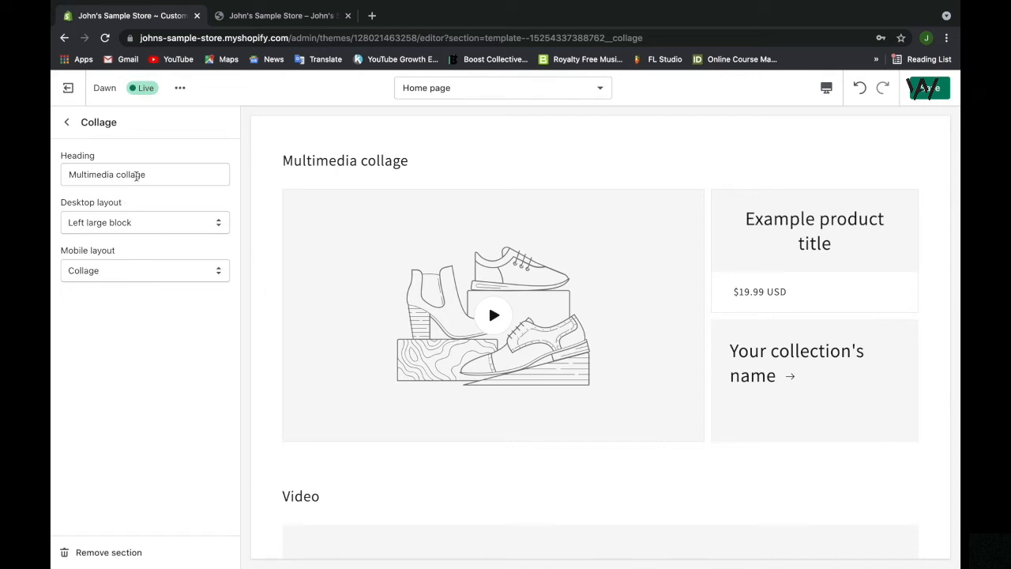
pyautogui.tripleClick(137, 176)
pyautogui.write('Ha')
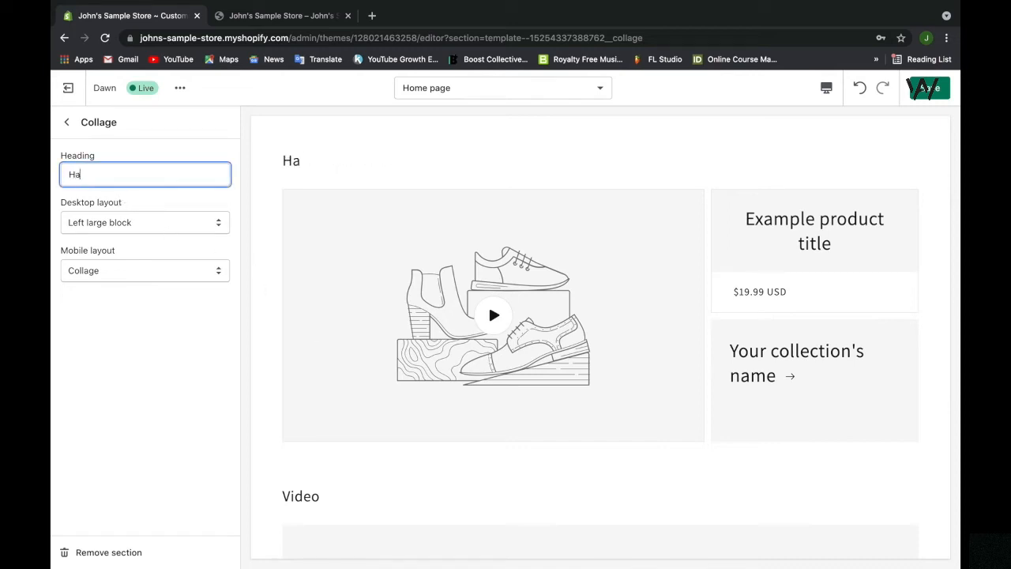
pyautogui.write('lloween collection')
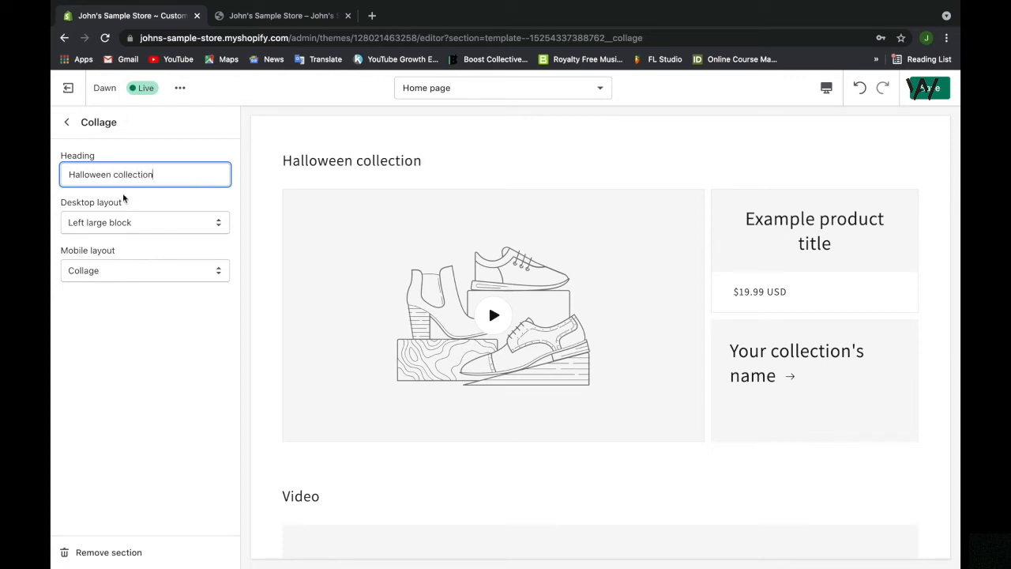
# Step: Try the "Right large block" desktop layout for the Collage section, and set it back to "Left large block"
pyautogui.click(105, 225)
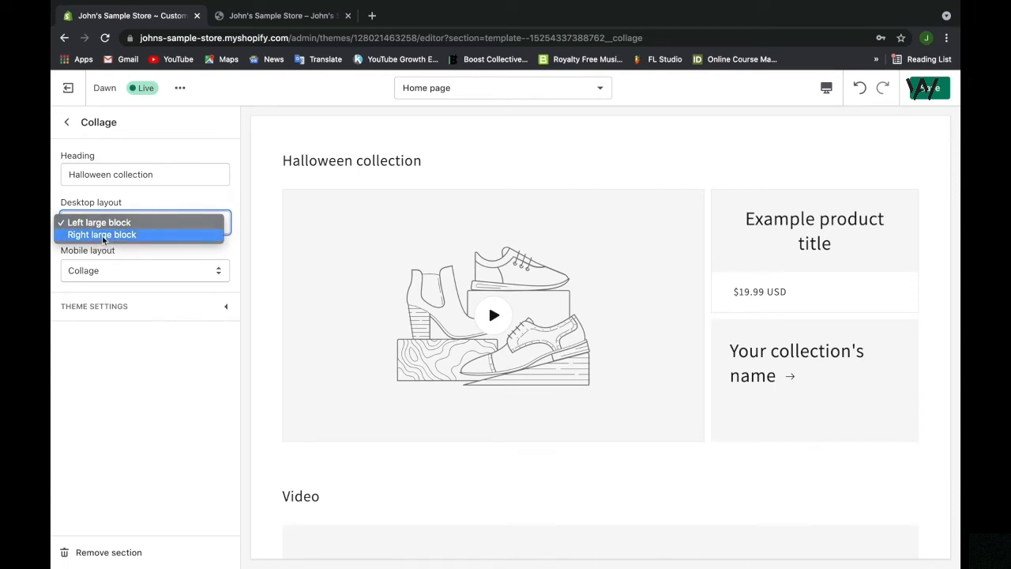
pyautogui.click(103, 236)
pyautogui.click(117, 223)
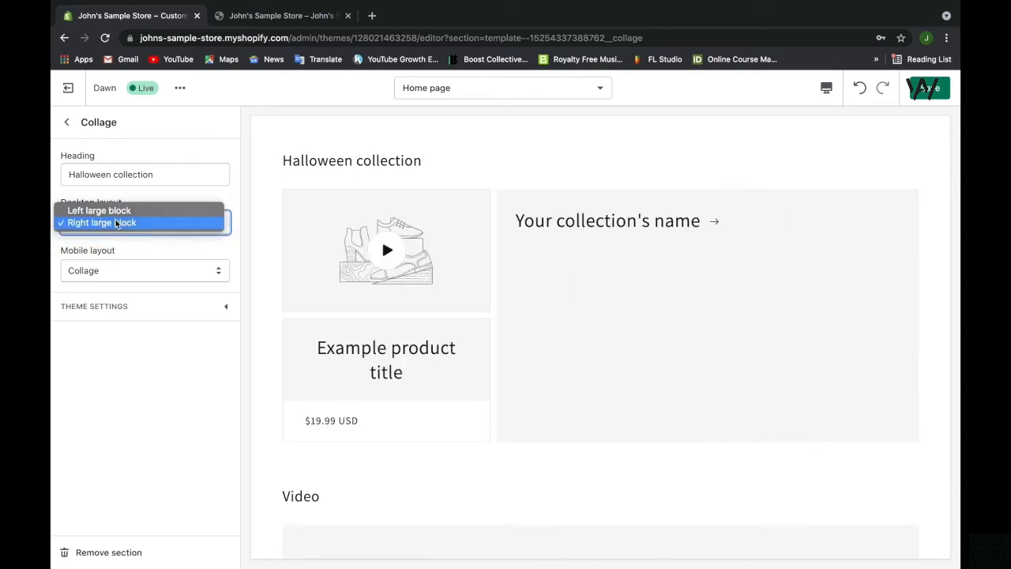
pyautogui.click(121, 210)
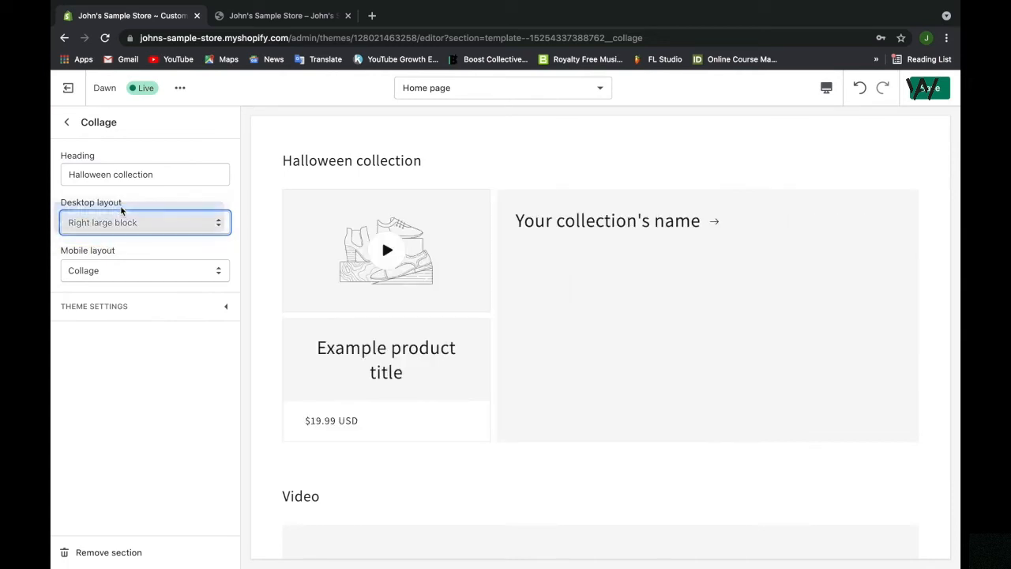
# Step: Try the Column mobile layout for the Collage section in the mobile preview, set it back to Collage, and return to the desktop preview
pyautogui.click(115, 270)
pyautogui.click(112, 284)
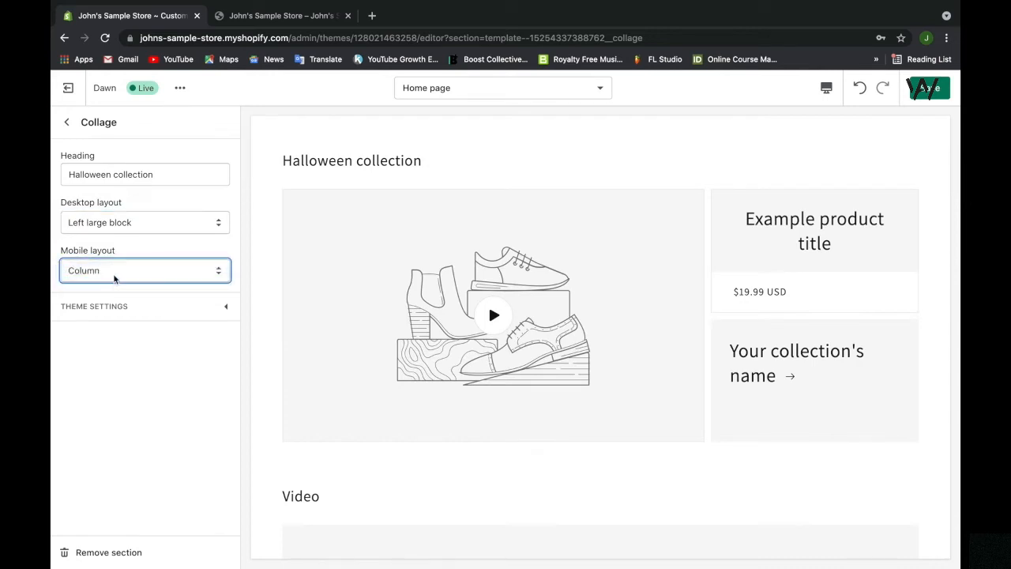
pyautogui.click(822, 88)
pyautogui.click(829, 121)
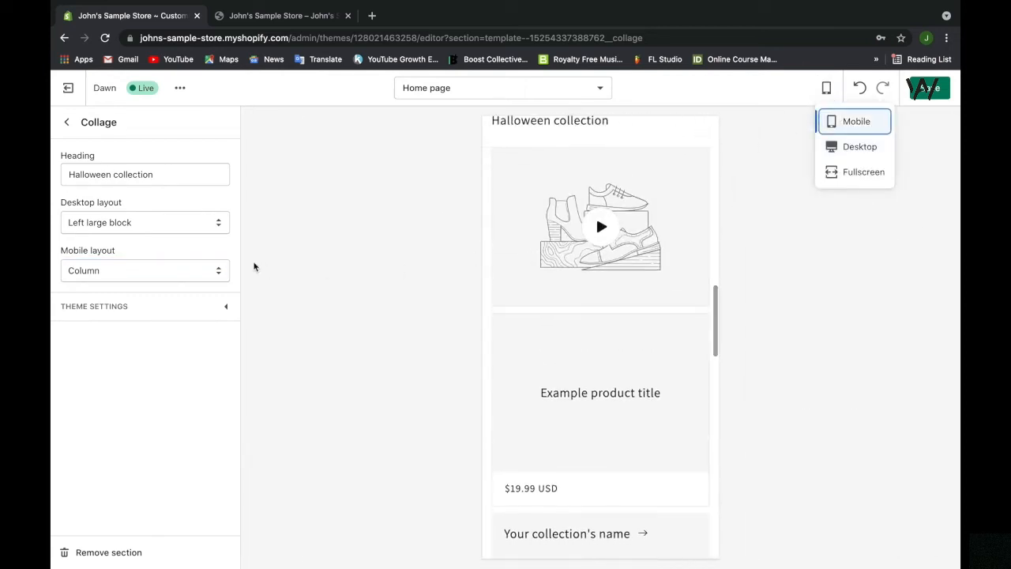
pyautogui.click(186, 265)
pyautogui.click(186, 261)
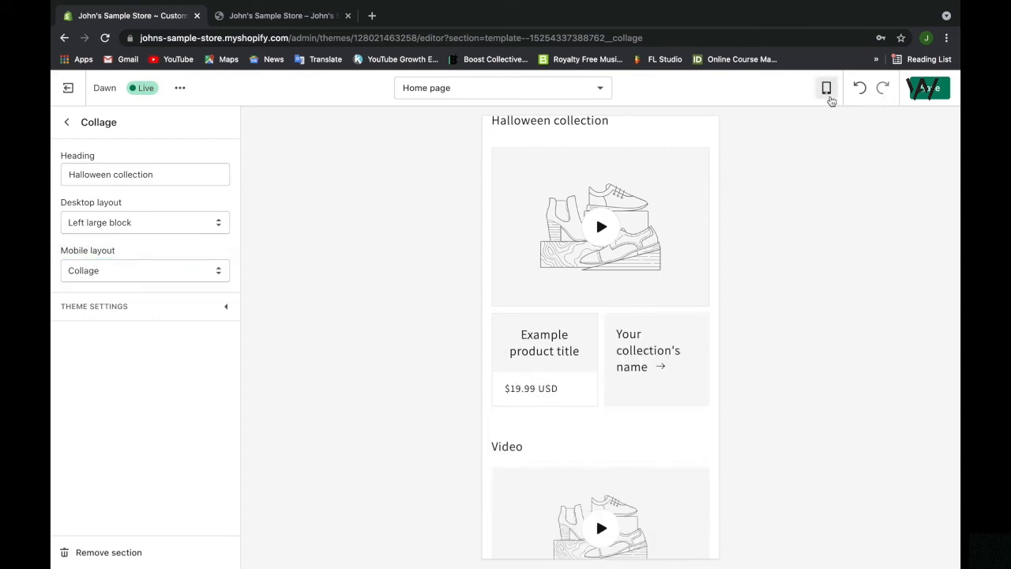
pyautogui.click(826, 88)
pyautogui.click(845, 143)
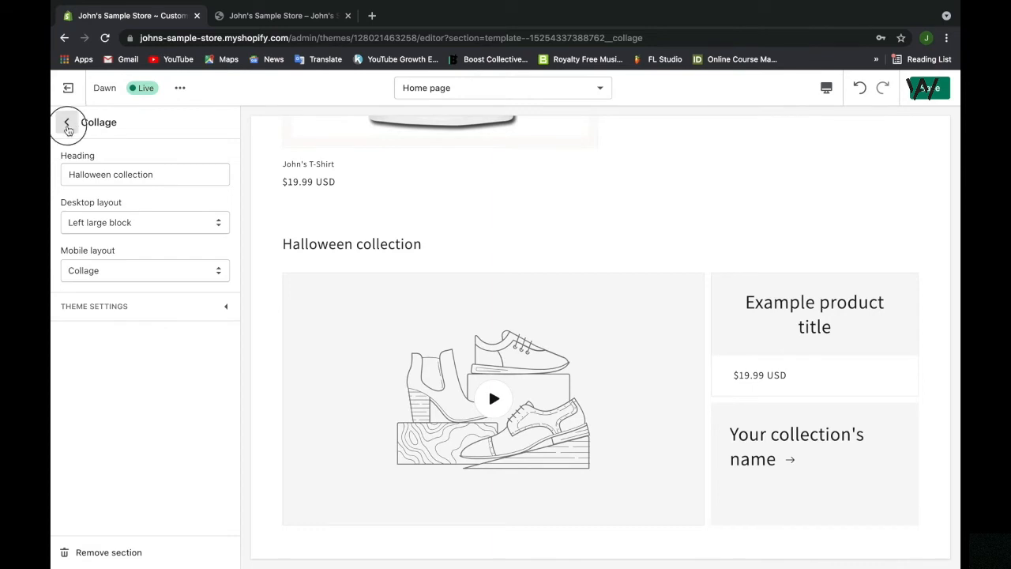
pyautogui.click(67, 122)
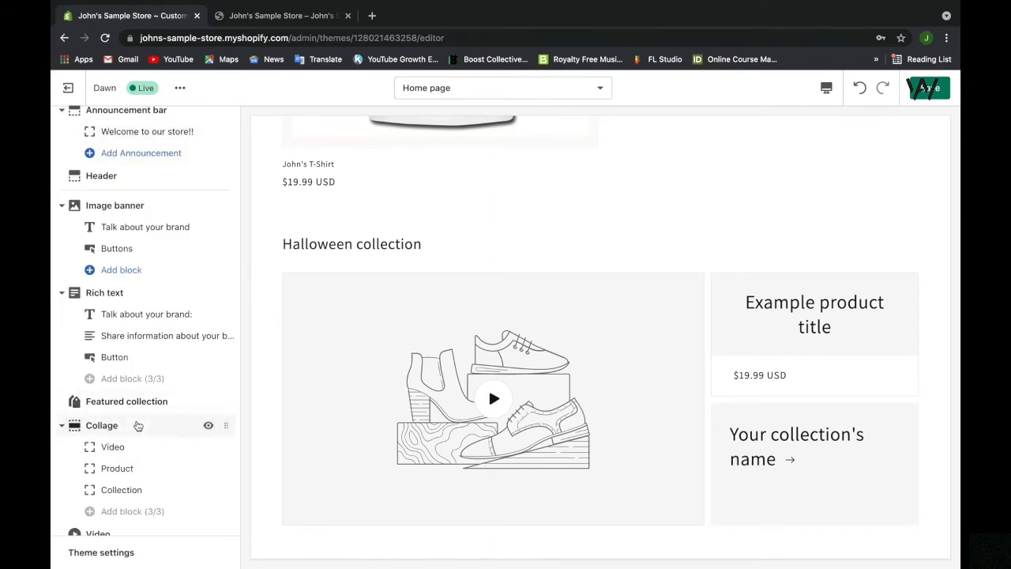
# Step: Open the Video section and examine its cover image, URL, alt text and full-width settings without changing them
pyautogui.scroll(-2, 135, 424)
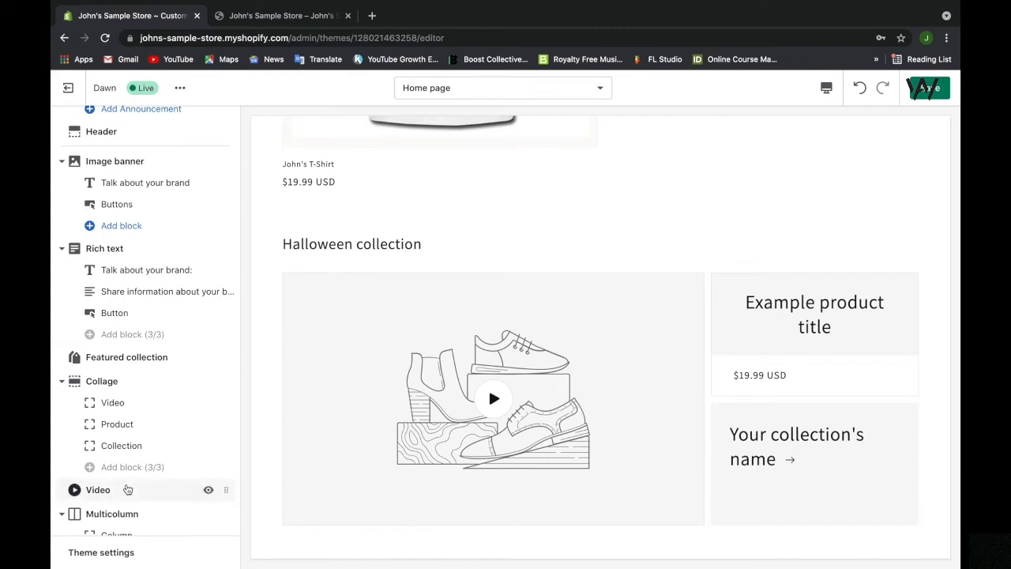
pyautogui.click(127, 489)
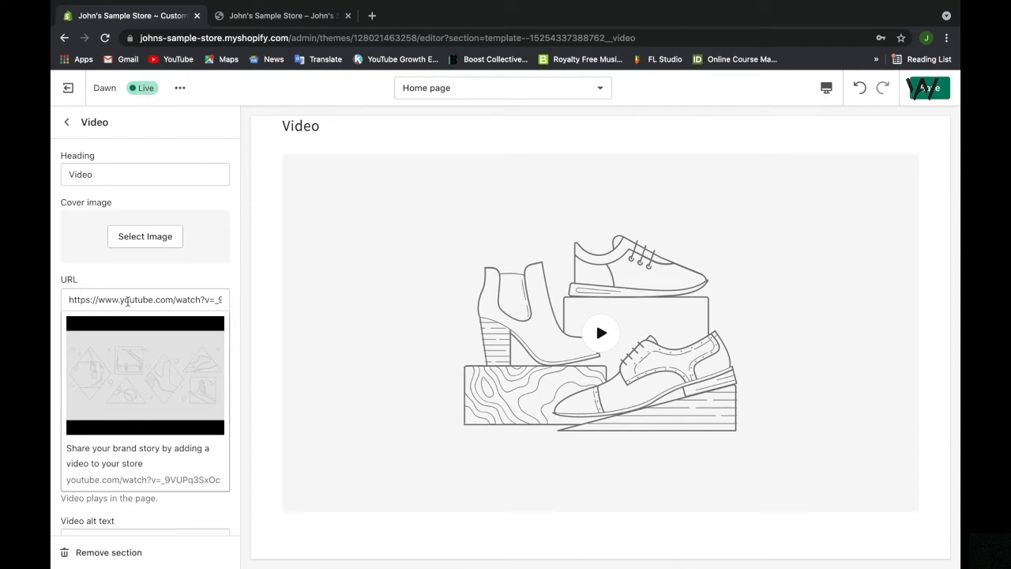
pyautogui.tripleClick(127, 300)
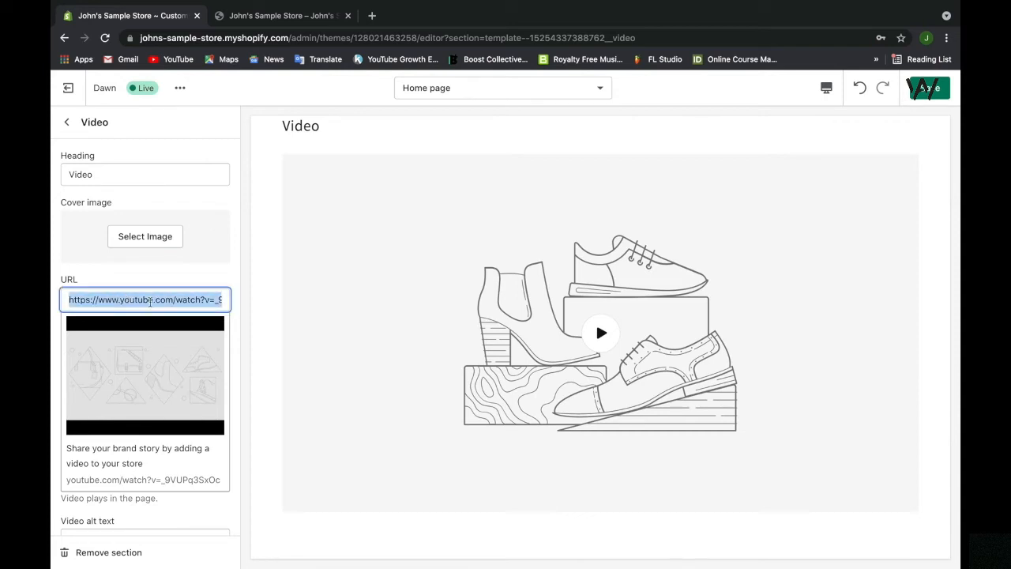
pyautogui.scroll(-2, 150, 303)
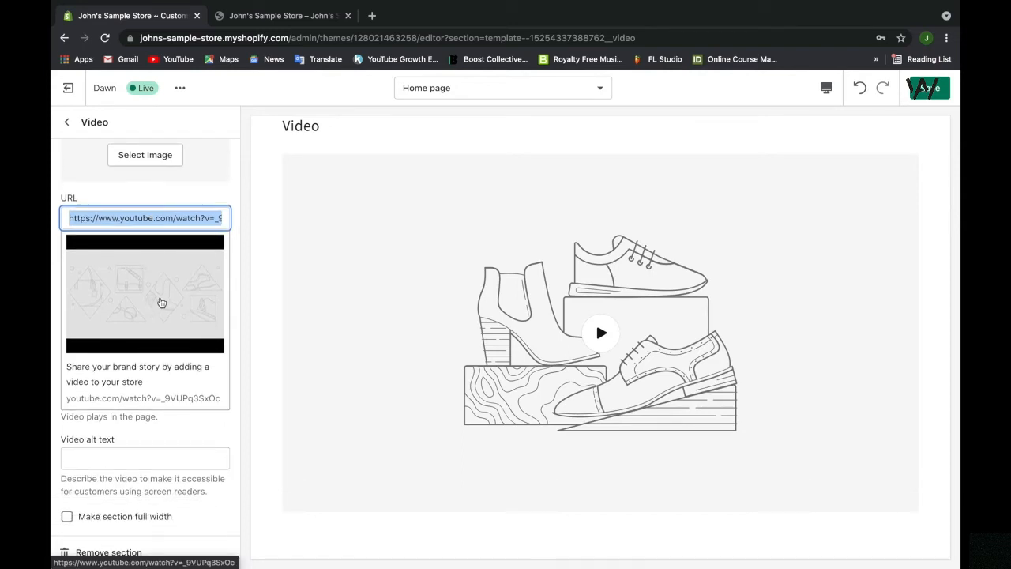
pyautogui.scroll(2, 161, 302)
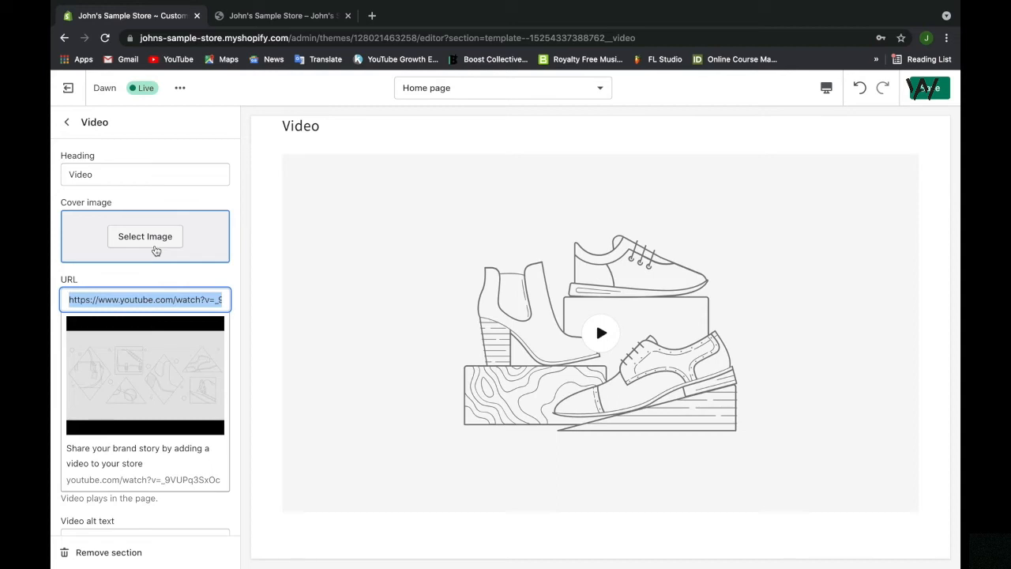
pyautogui.click(66, 122)
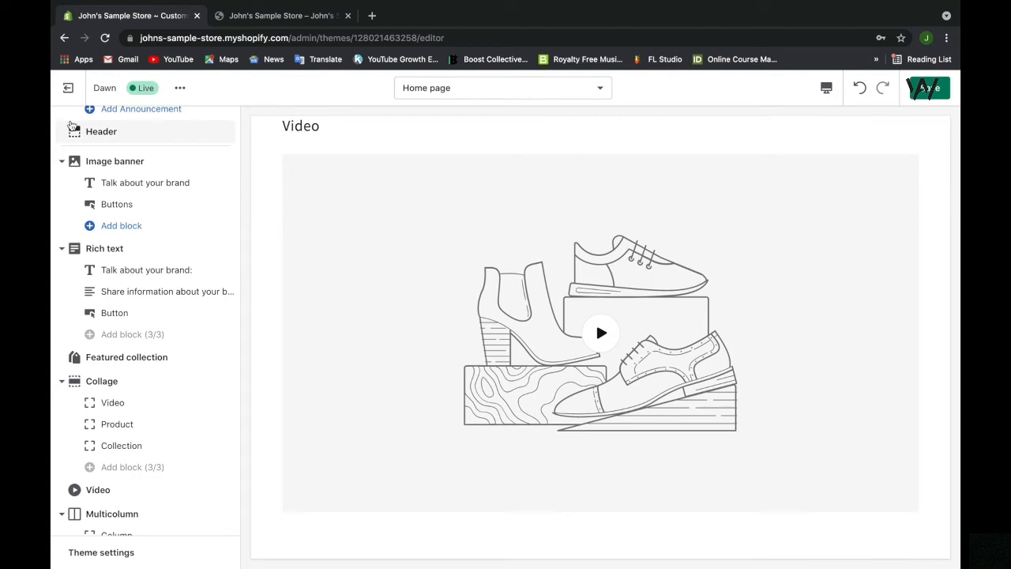
# Step: Open the Multicolumn section and set its heading to "Customer Reviews"
pyautogui.scroll(-3, 95, 261)
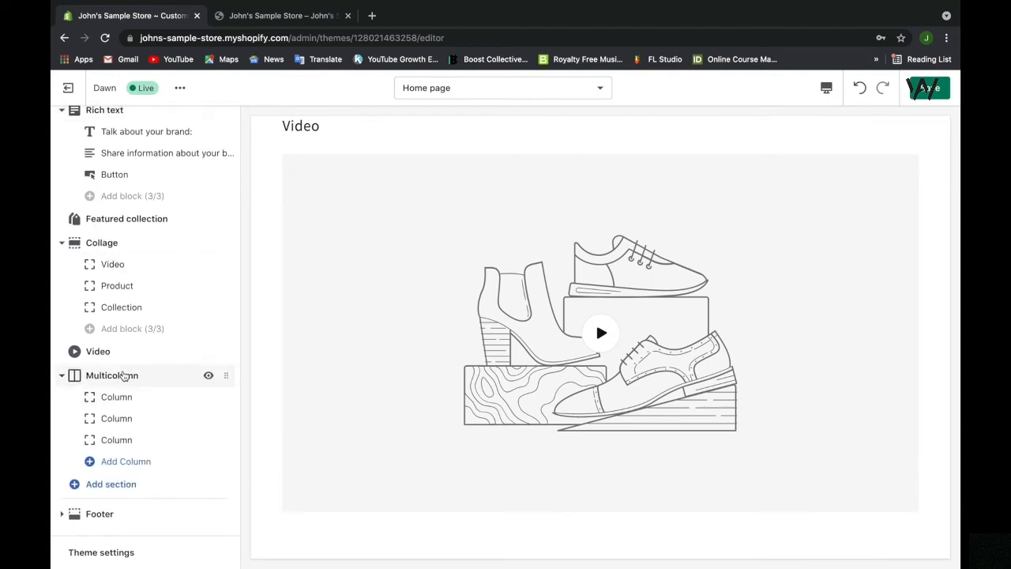
pyautogui.scroll(-4, 322, 313)
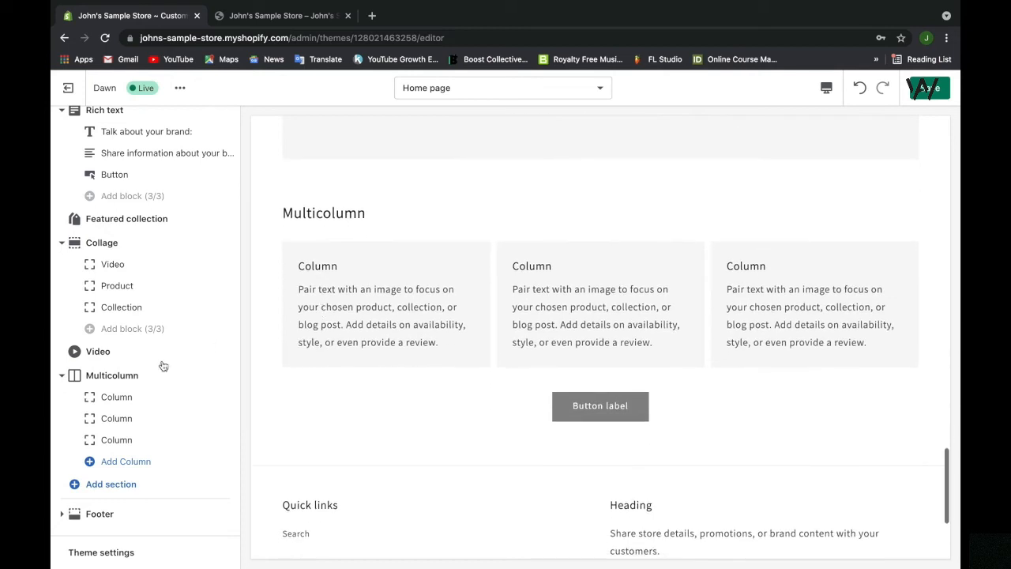
pyautogui.click(126, 374)
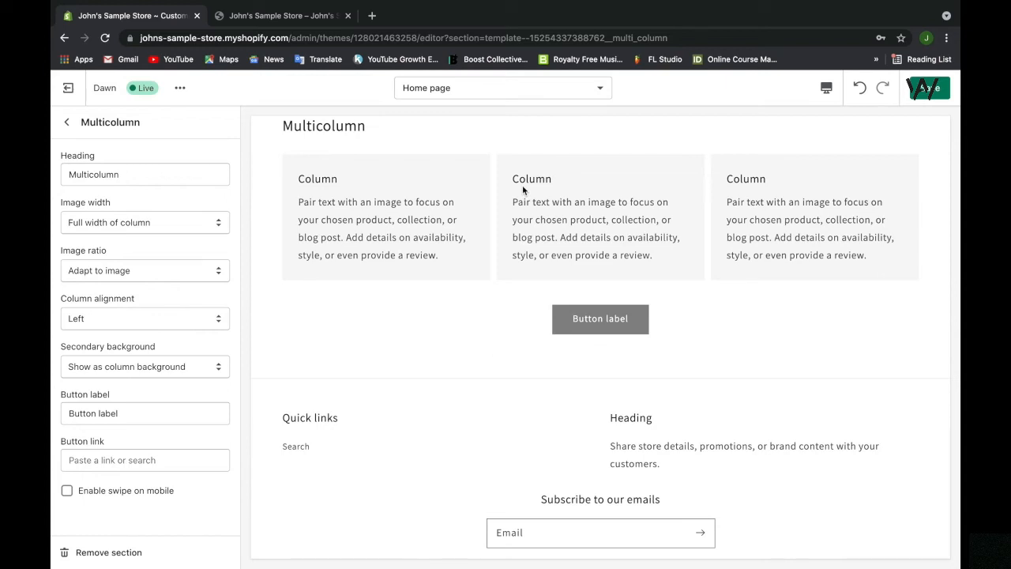
pyautogui.doubleClick(134, 178)
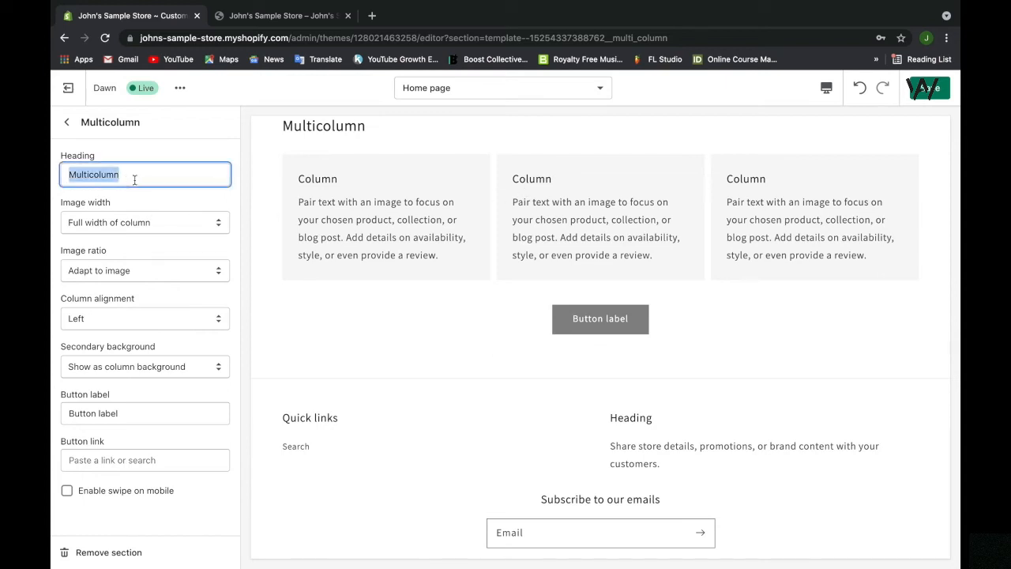
pyautogui.write('Custom')
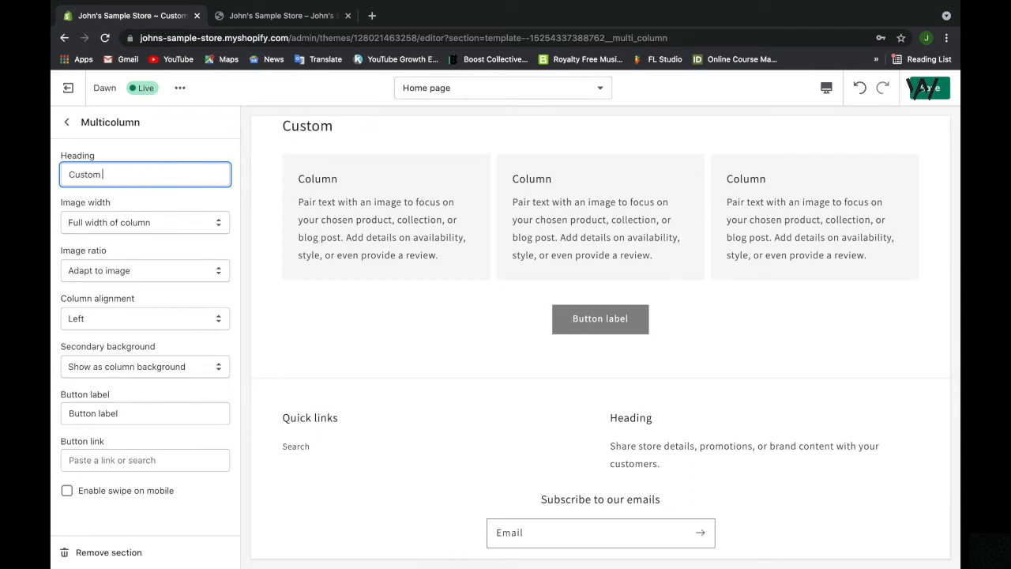
pyautogui.write('er Revfi')
pyautogui.press('BackSpace')
pyautogui.press('BackSpace')
pyautogui.write('iews')
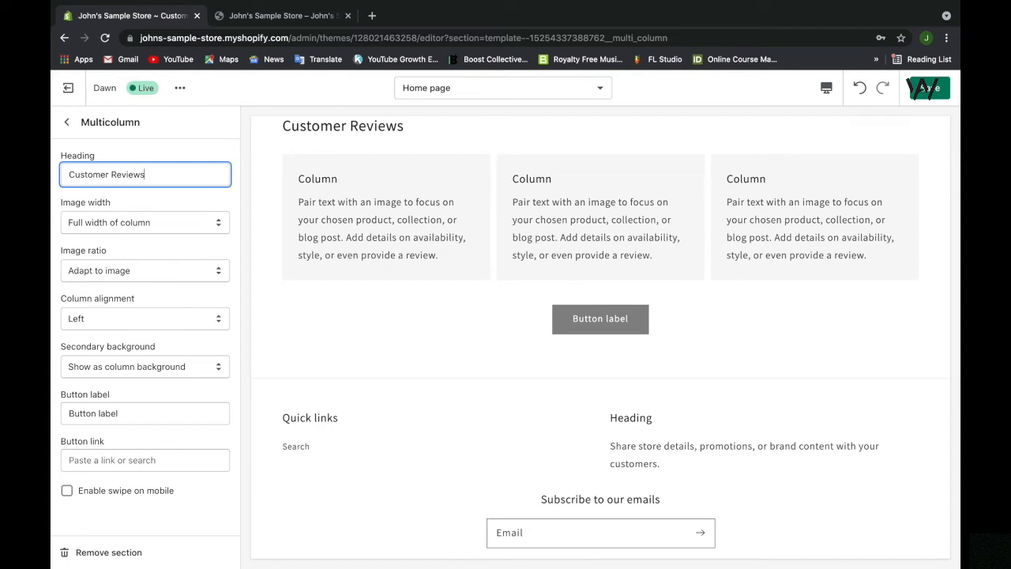
# Step: Replace the Multicolumn section's heading with "What Our Customers Are Saying..."
pyautogui.doubleClick(133, 180)
pyautogui.click(132, 181)
pyautogui.tripleClick(133, 181)
pyautogui.write('What ')
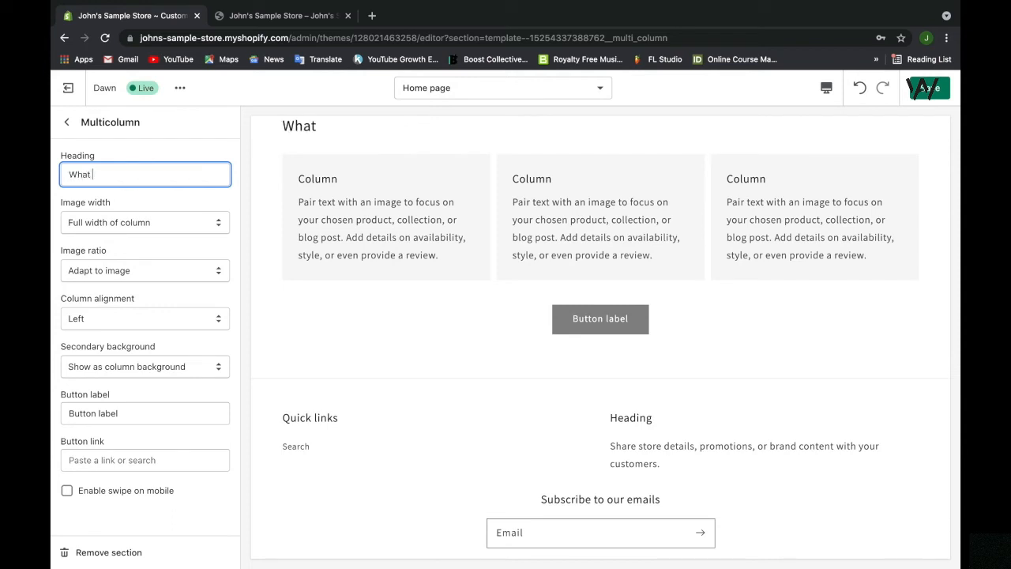
pyautogui.write('Our Custome')
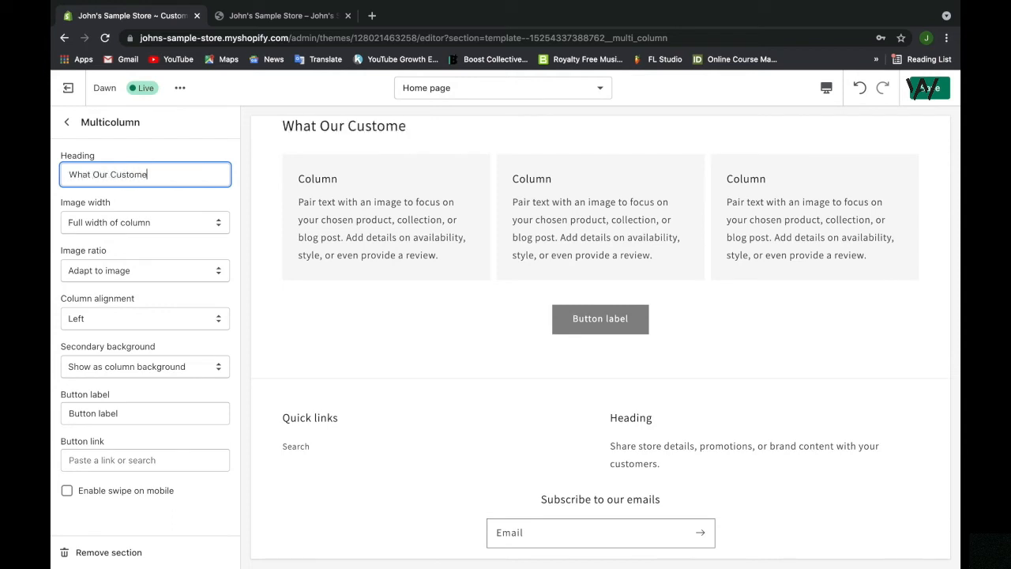
pyautogui.write('rs Are Saying....')
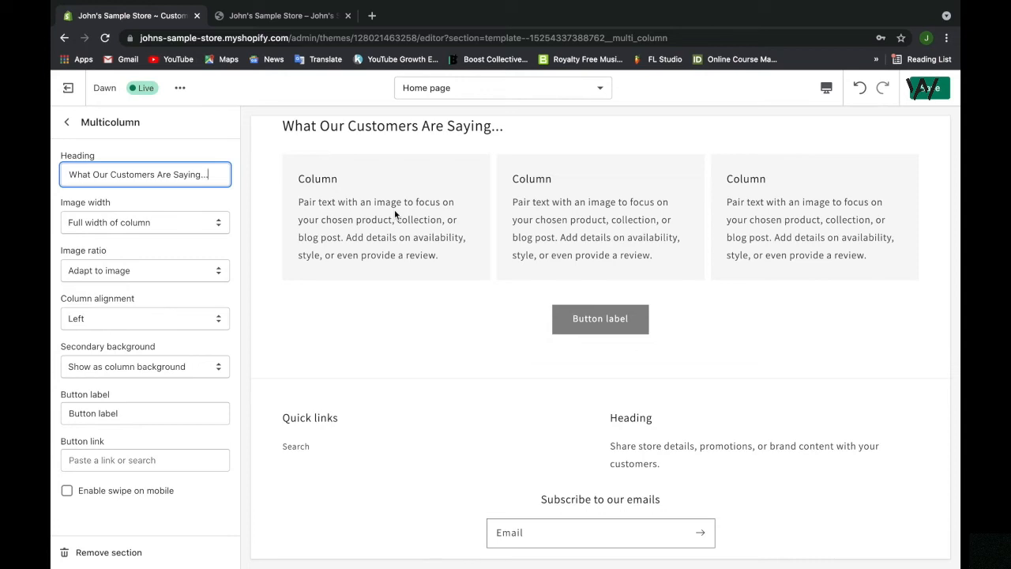
# Step: Check the Multicolumn section's image width options and set its column alignment to Center
pyautogui.click(196, 210)
pyautogui.click(330, 184)
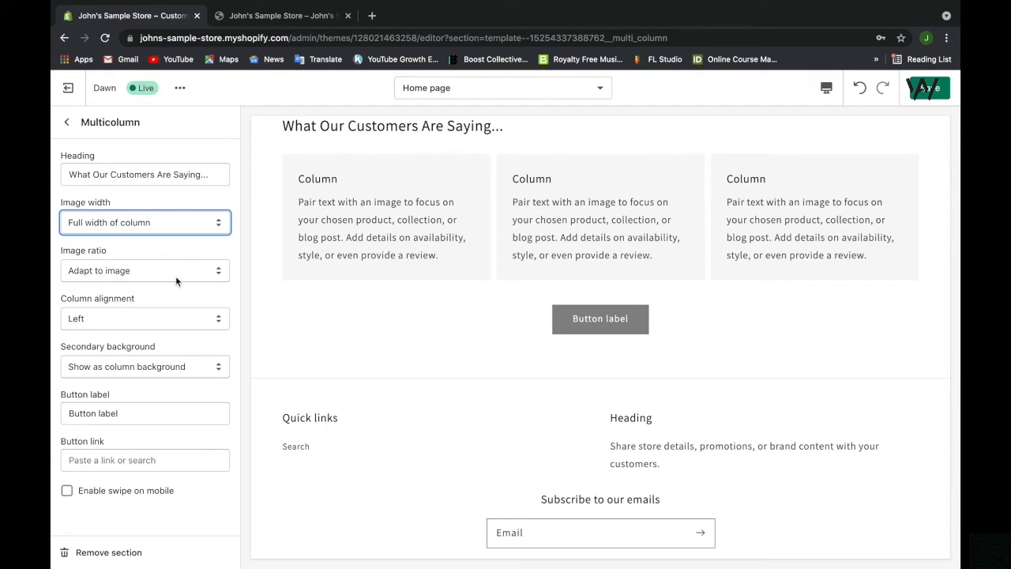
pyautogui.click(163, 319)
pyautogui.press('Escape')
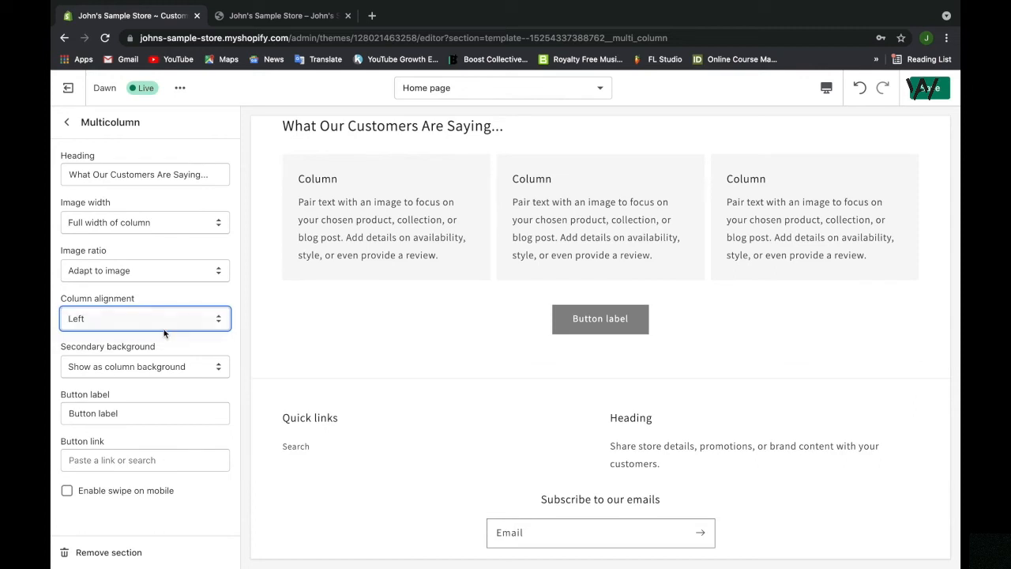
pyautogui.click(164, 334)
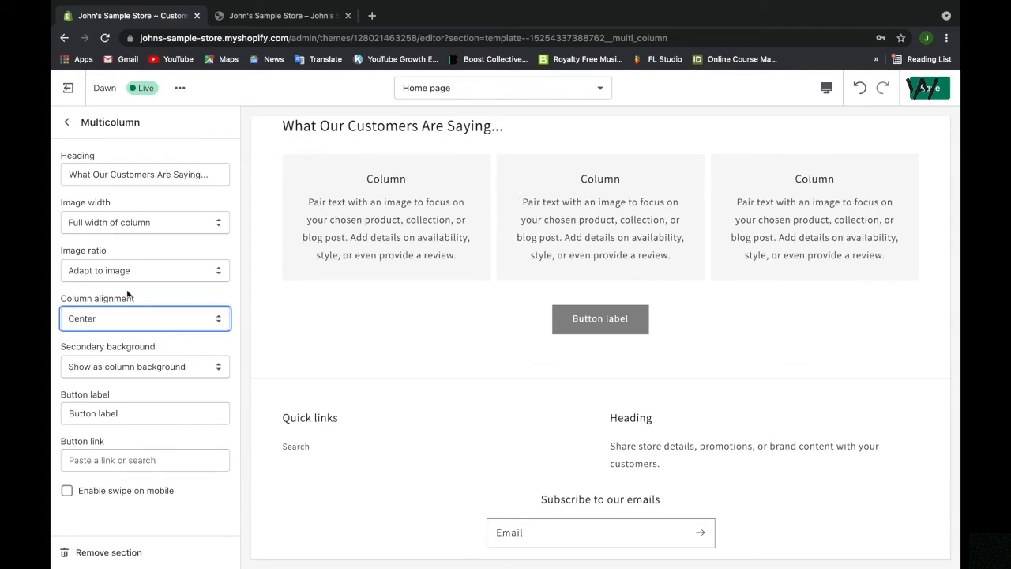
# Step: Try "Show as section background" as the Multicolumn section's secondary background, and set it back to "Show as column background"
pyautogui.click(135, 361)
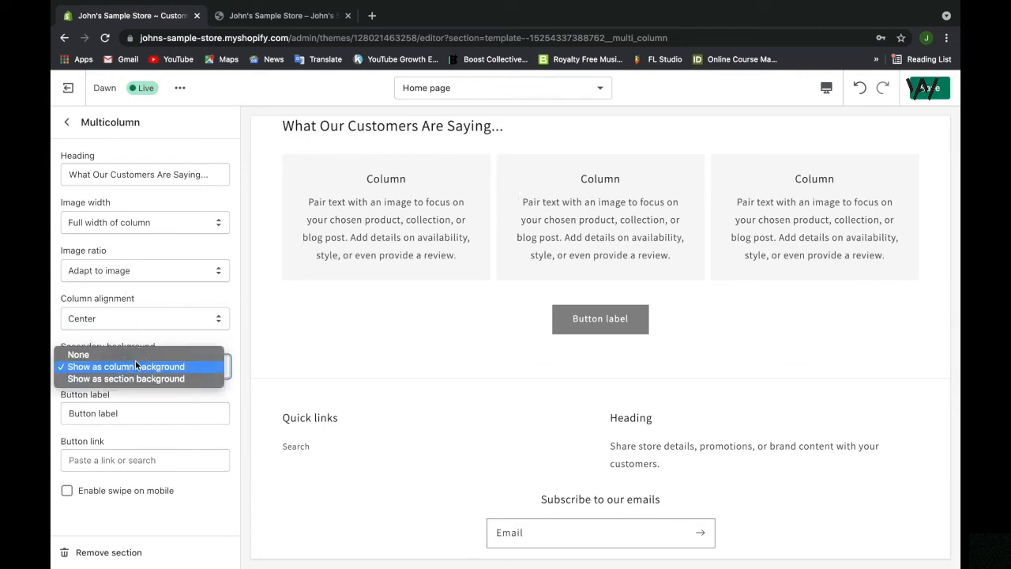
pyautogui.click(135, 379)
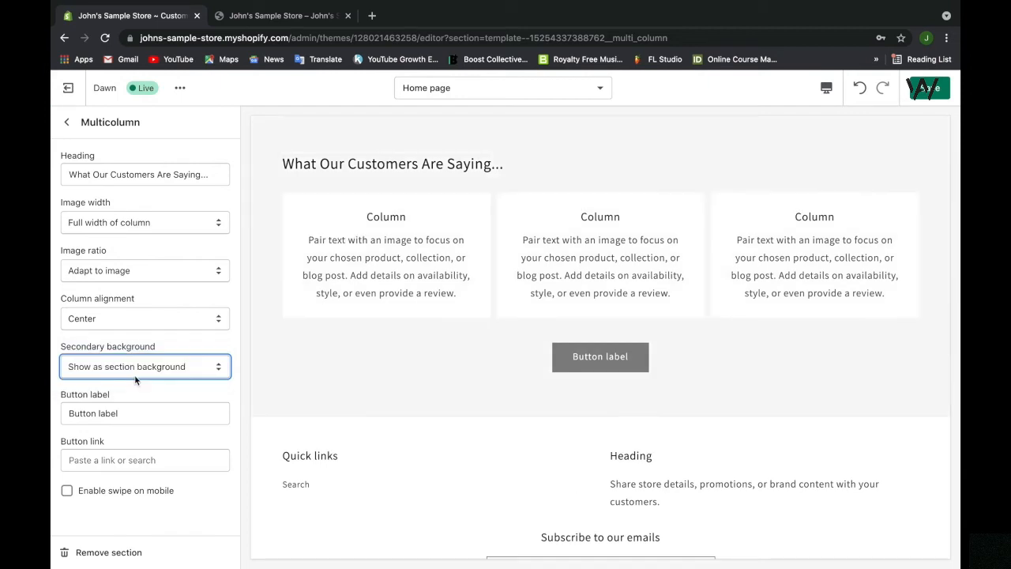
pyautogui.click(135, 366)
pyautogui.click(135, 353)
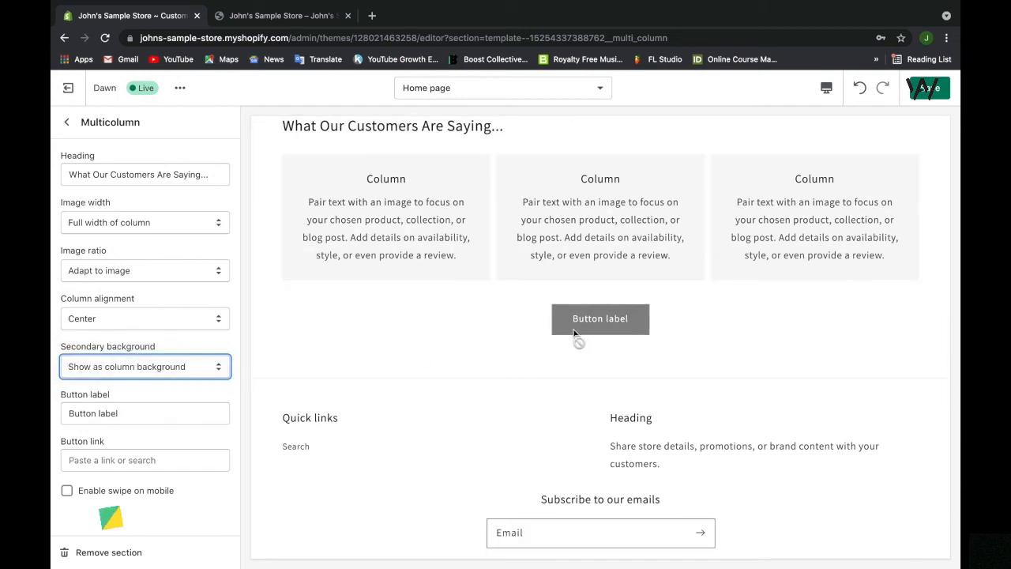
# Step: Set the Multicolumn section's button label to "See more" and check the available button link targets without choosing one
pyautogui.tripleClick(201, 407)
pyautogui.write('See more')
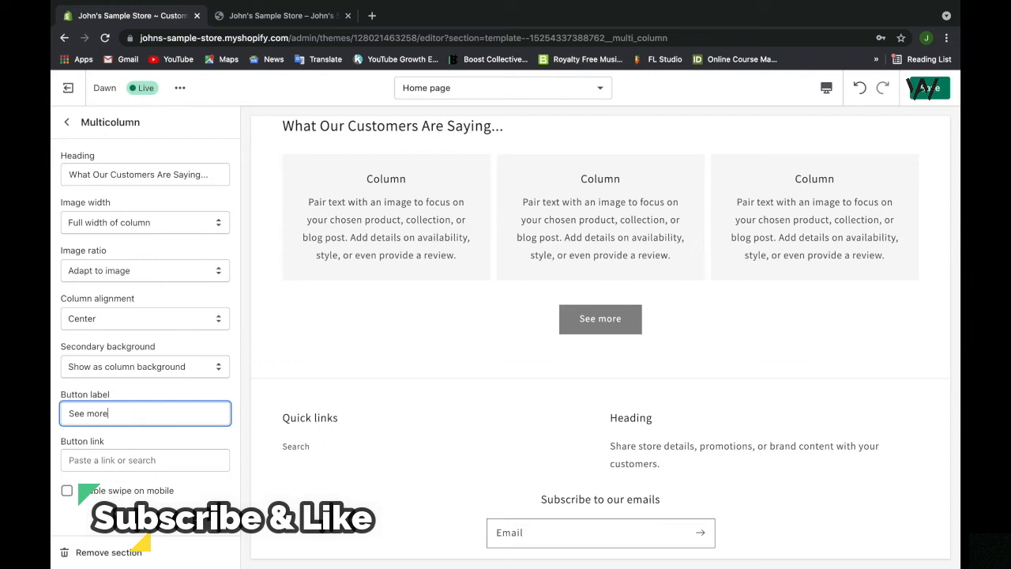
pyautogui.click(170, 459)
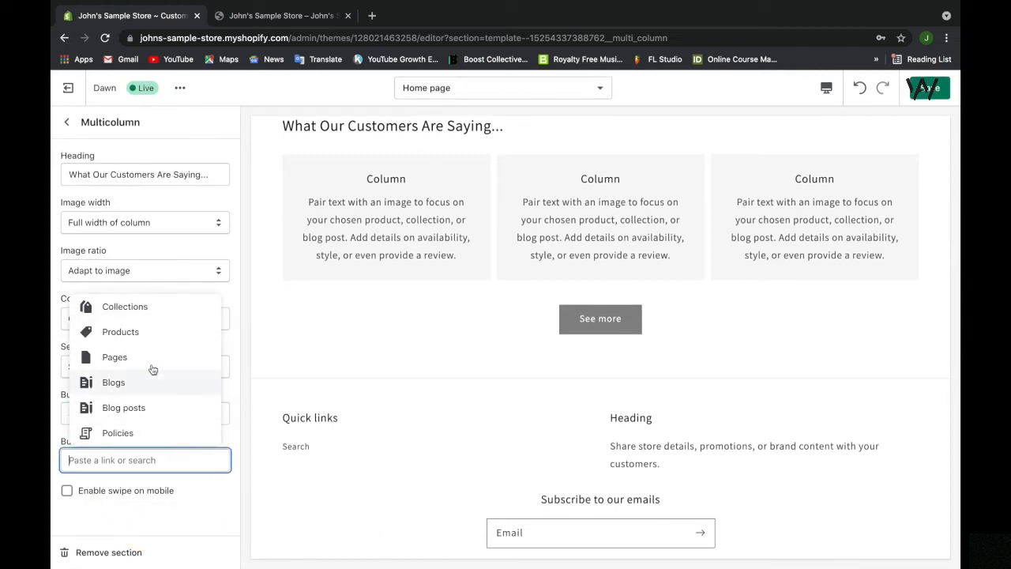
pyautogui.click(144, 518)
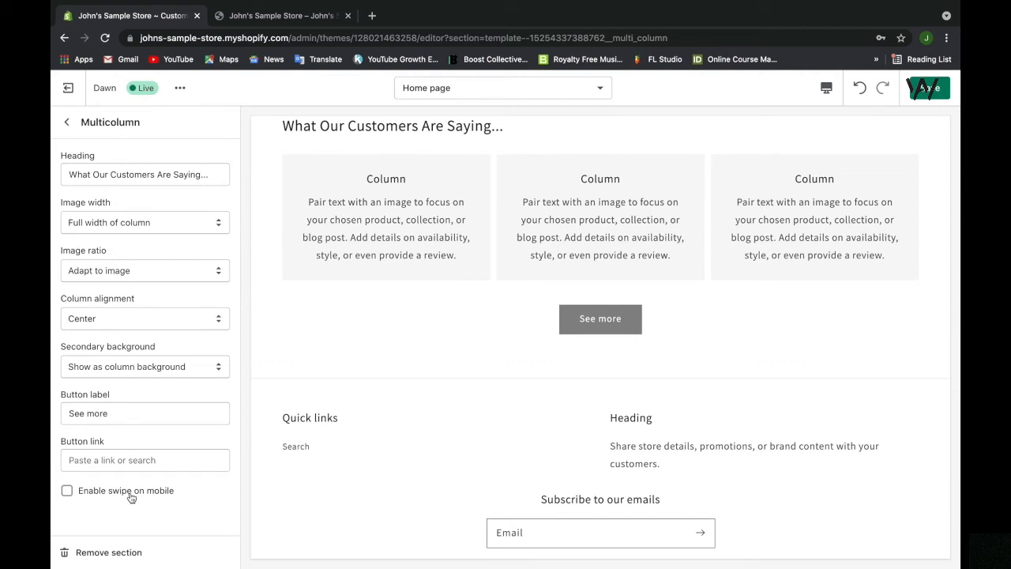
# Step: Return to the section list and add three more columns to the Multicolumn section
pyautogui.click(66, 126)
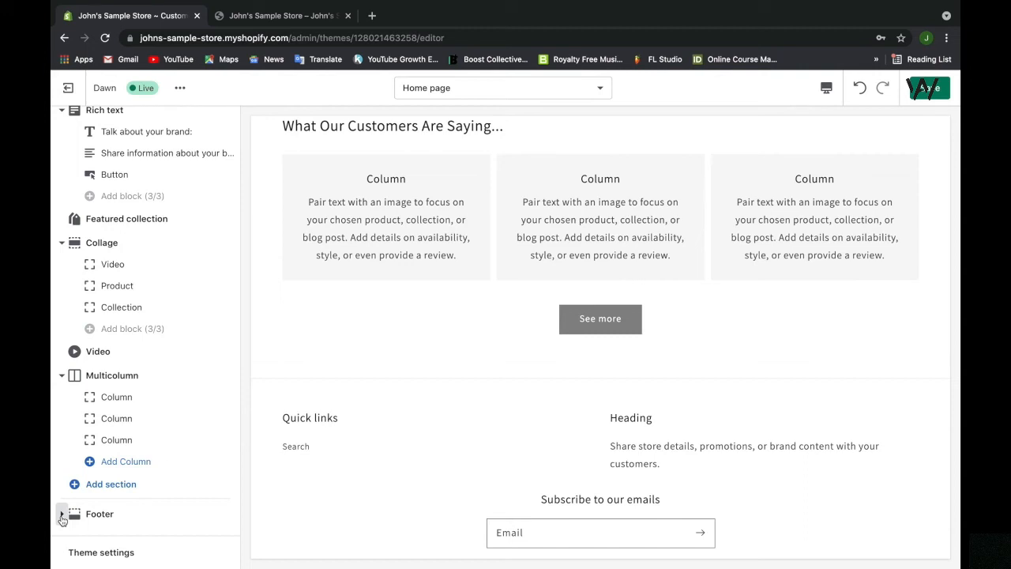
pyautogui.click(124, 471)
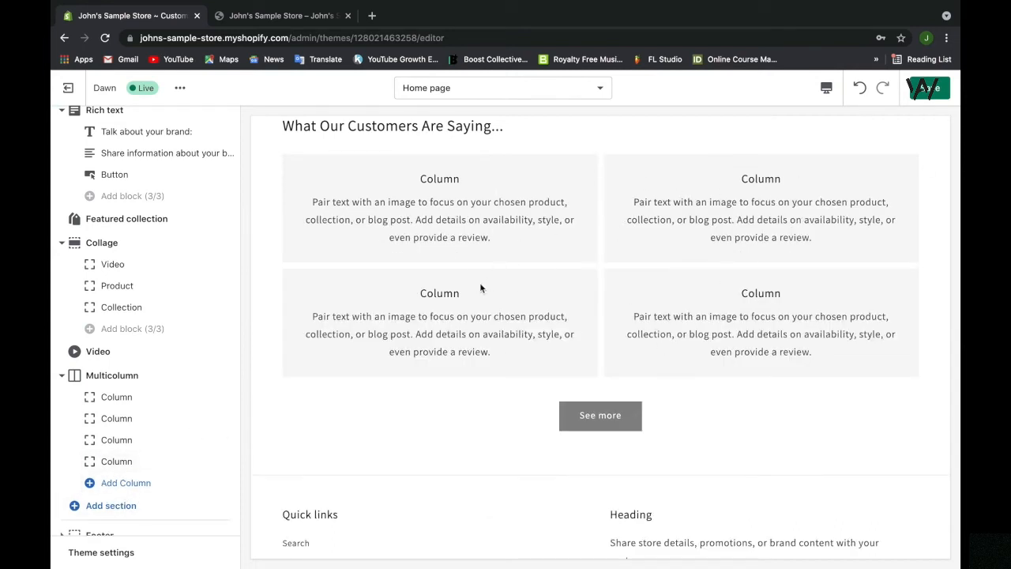
pyautogui.click(192, 482)
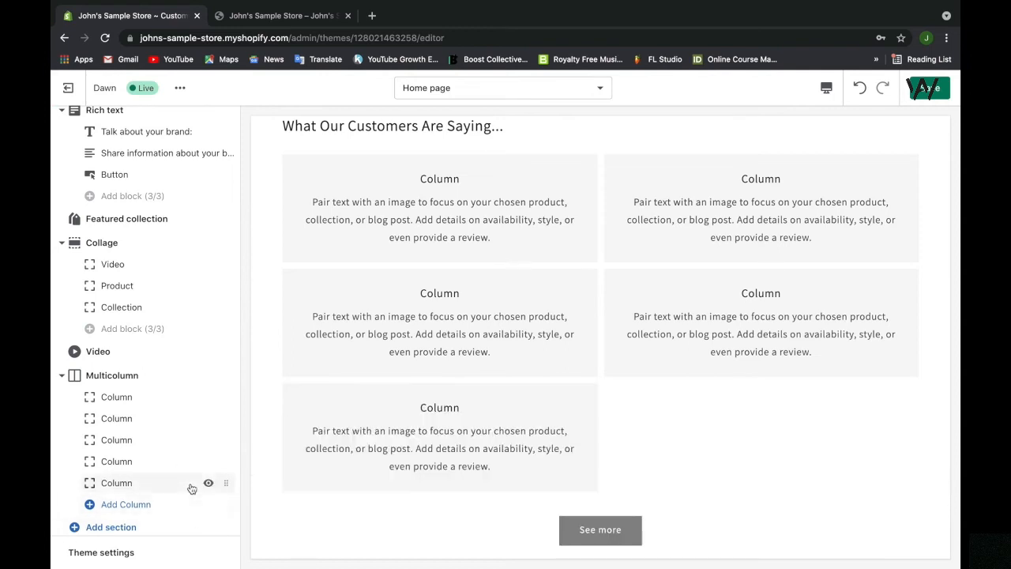
pyautogui.click(185, 506)
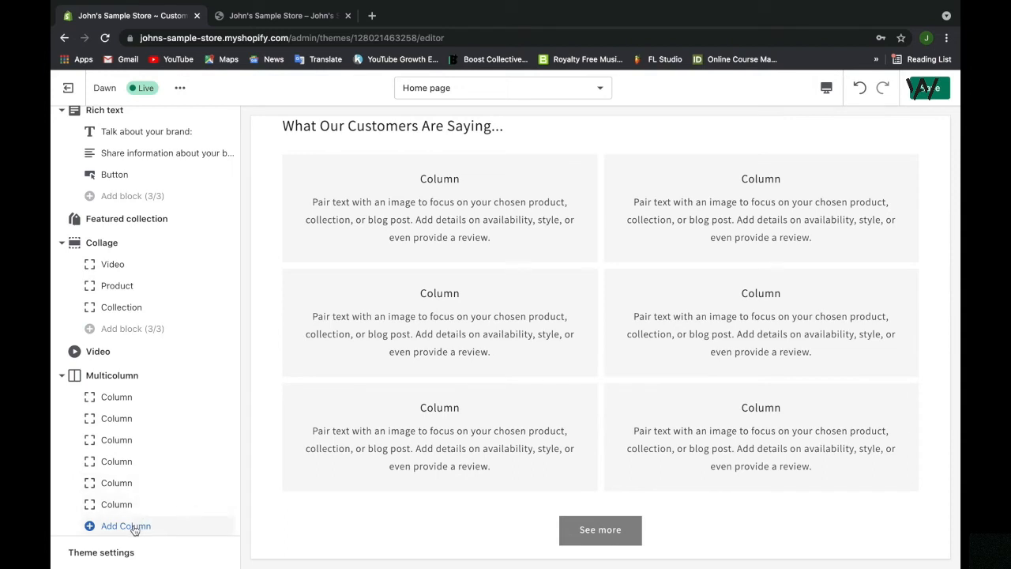
# Step: Examine the full list of theme sections and apps that can be added to the home page
pyautogui.scroll(-1, 134, 529)
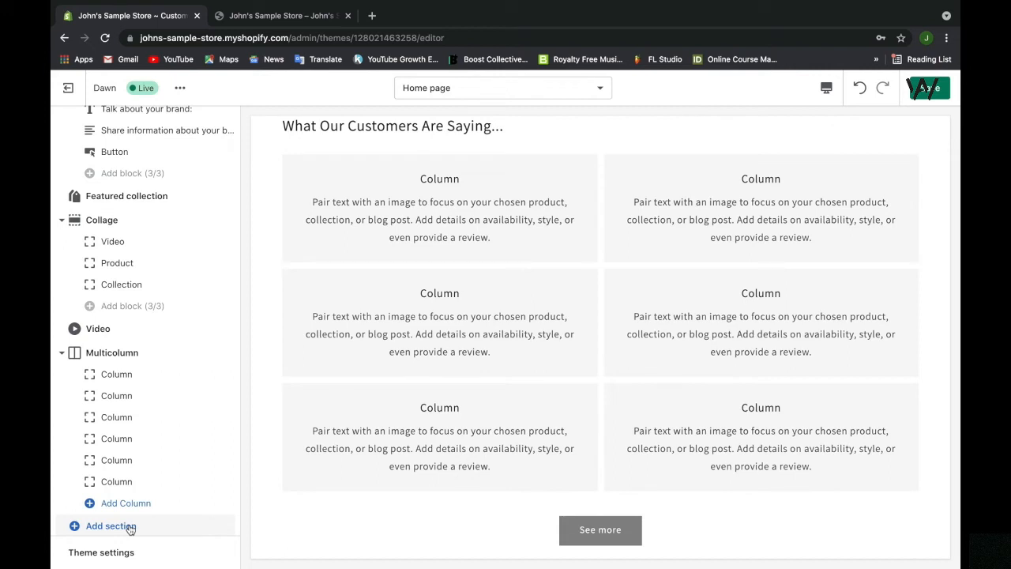
pyautogui.click(130, 529)
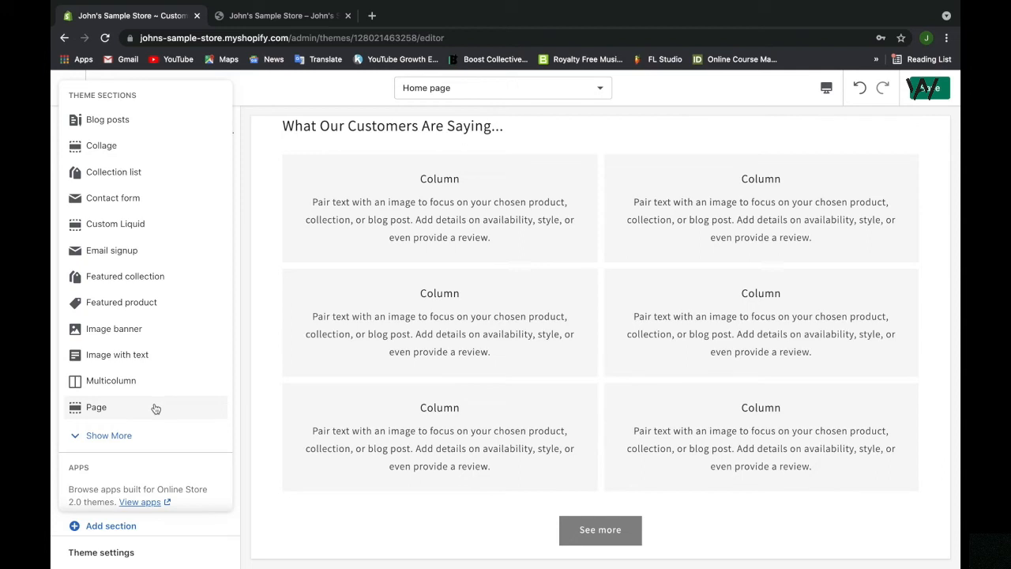
pyautogui.click(123, 437)
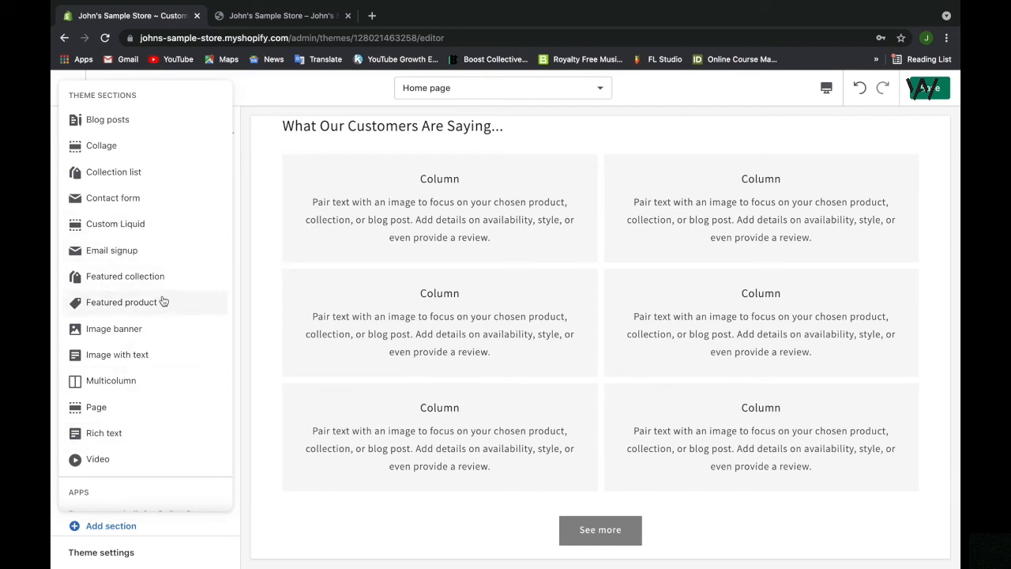
pyautogui.scroll(-1, 163, 300)
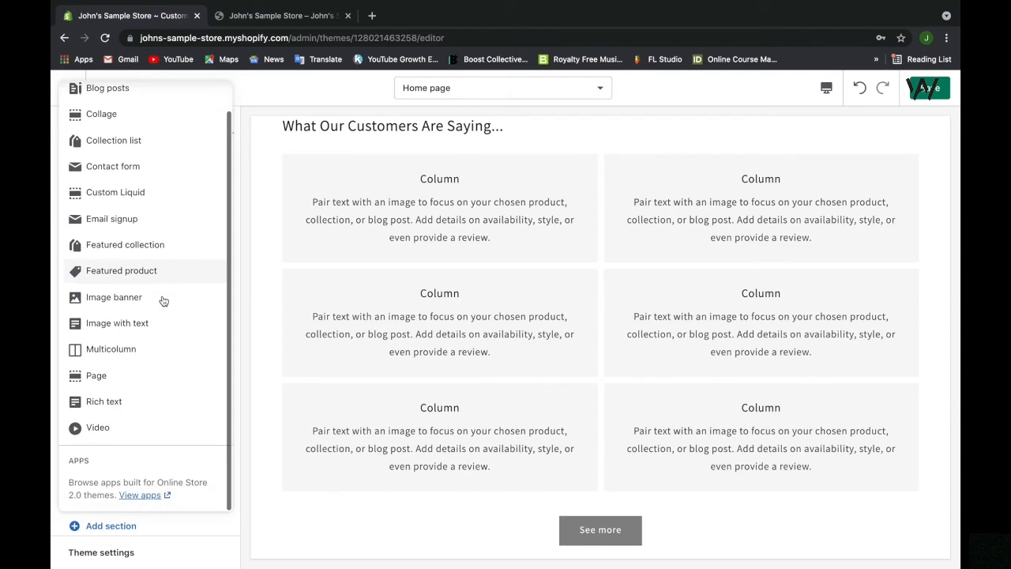
pyautogui.scroll(1, 134, 159)
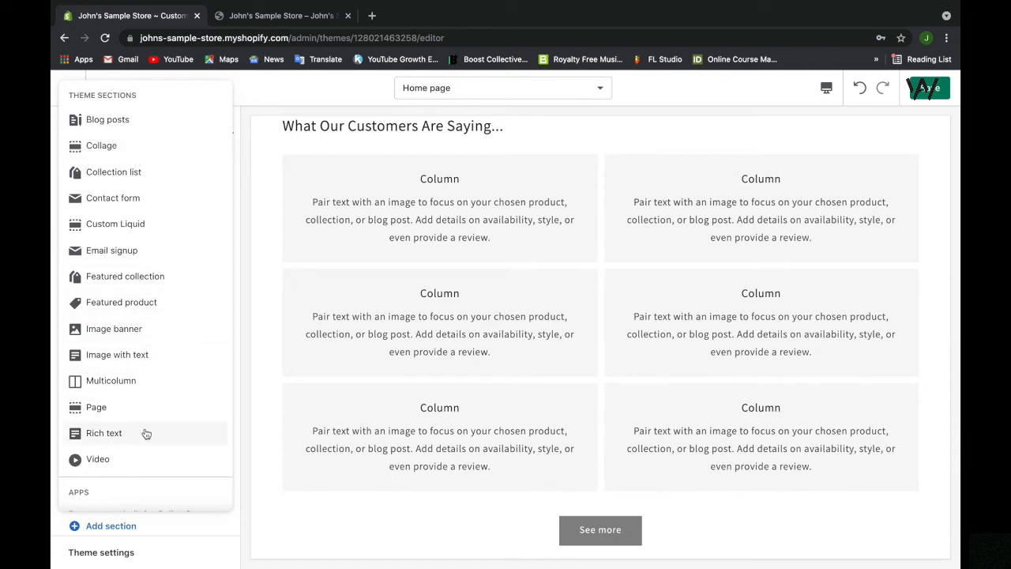
pyautogui.scroll(-1, 145, 433)
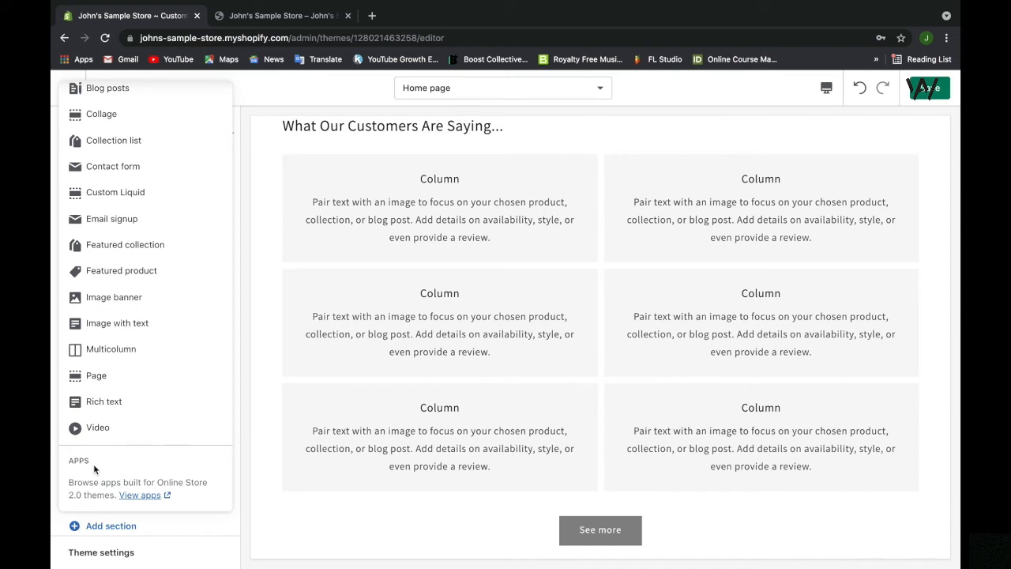
pyautogui.click(123, 524)
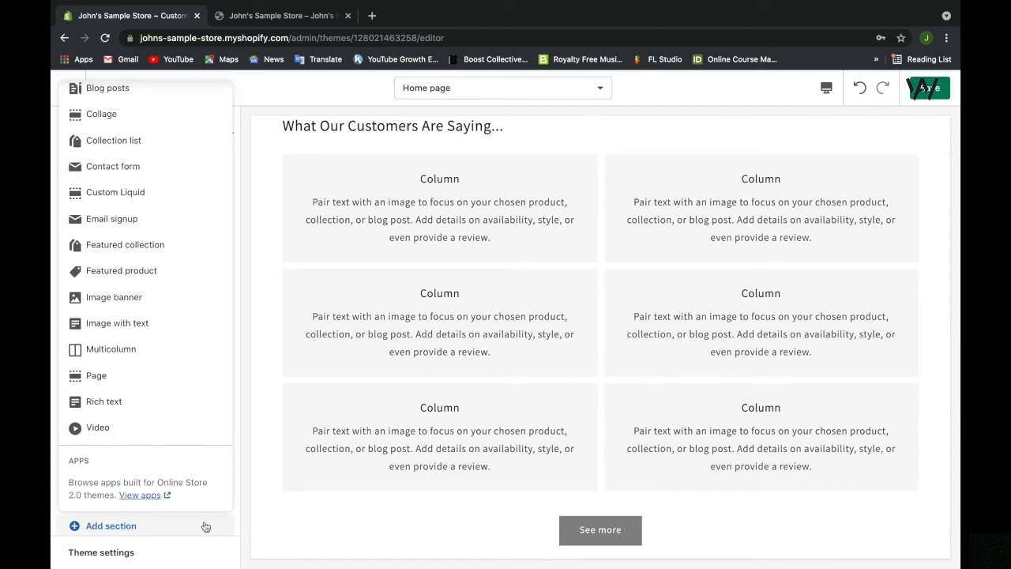
# Step: Open the Footer section, try the Background 2 color scheme, and set it back to Background 1
pyautogui.scroll(-2, 206, 532)
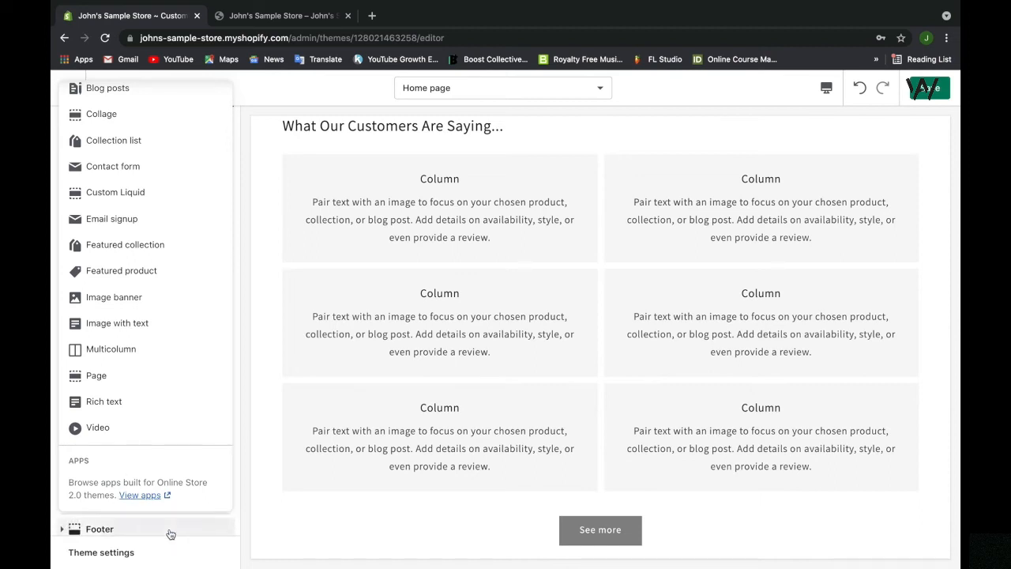
pyautogui.click(170, 533)
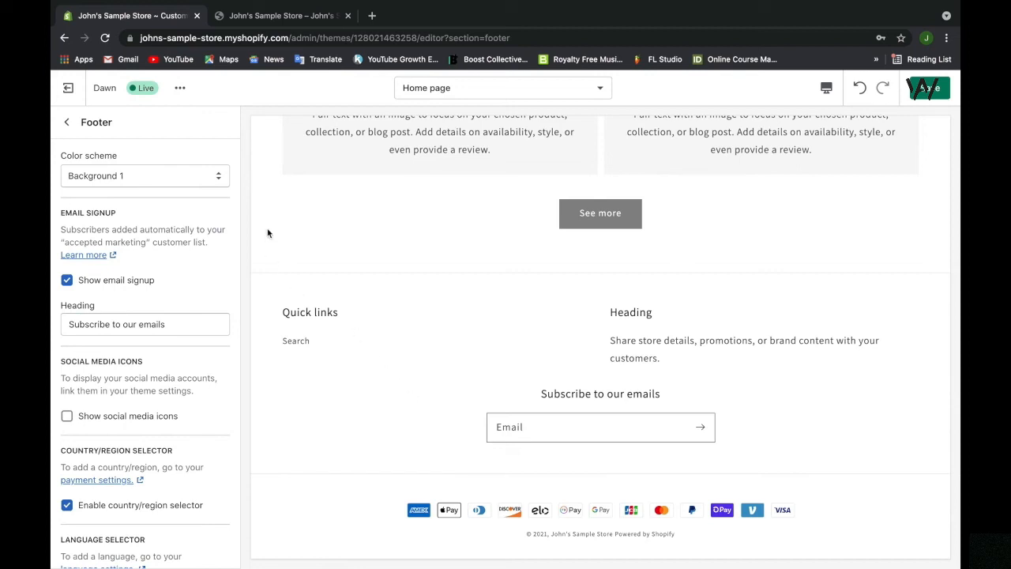
pyautogui.click(217, 178)
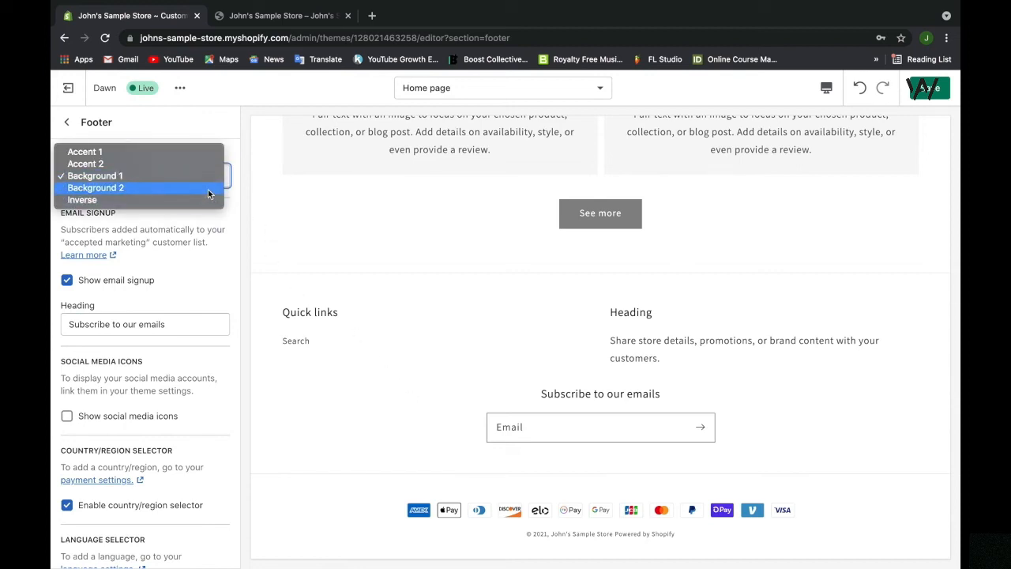
pyautogui.click(208, 189)
pyautogui.click(210, 182)
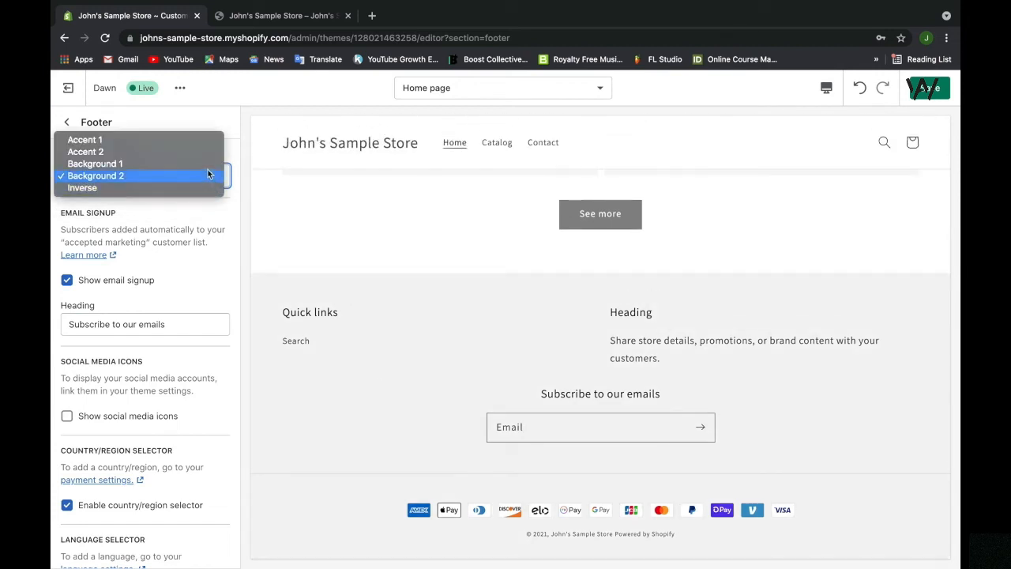
pyautogui.click(207, 167)
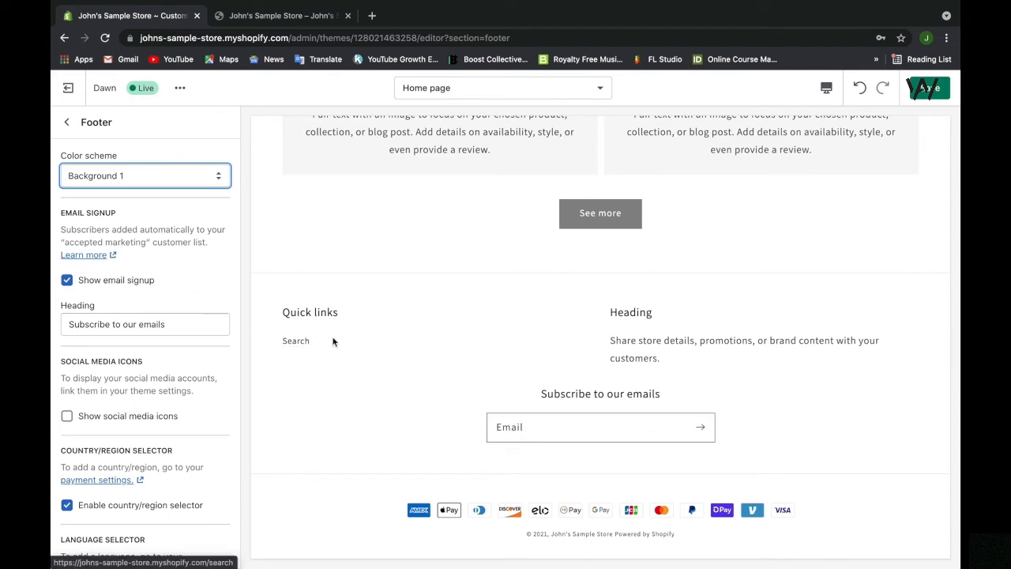
# Step: Open the Footer's Quick links block, examine its heading and menu options, and compare with the navigation in the store header
pyautogui.click(66, 123)
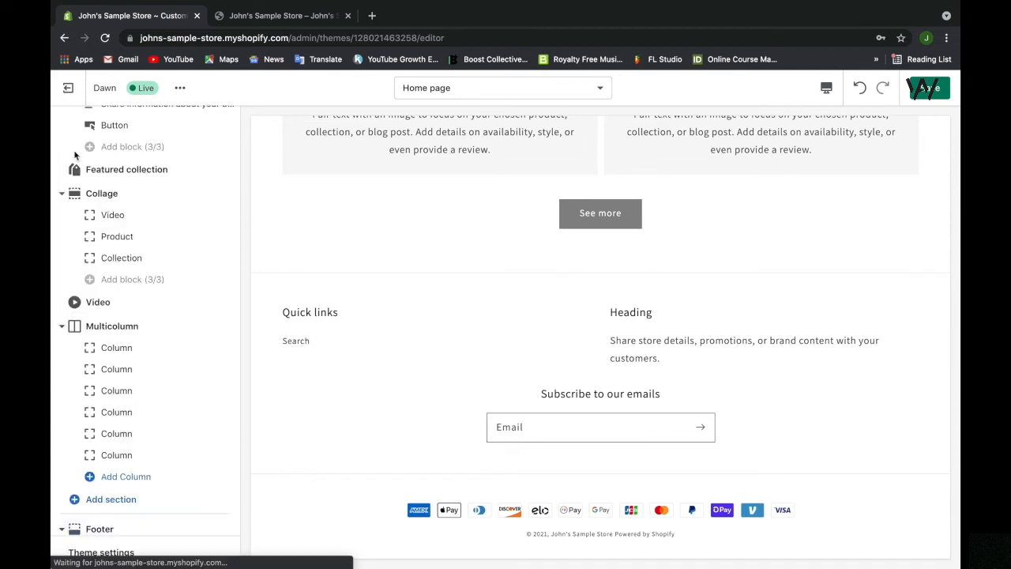
pyautogui.scroll(-2, 117, 332)
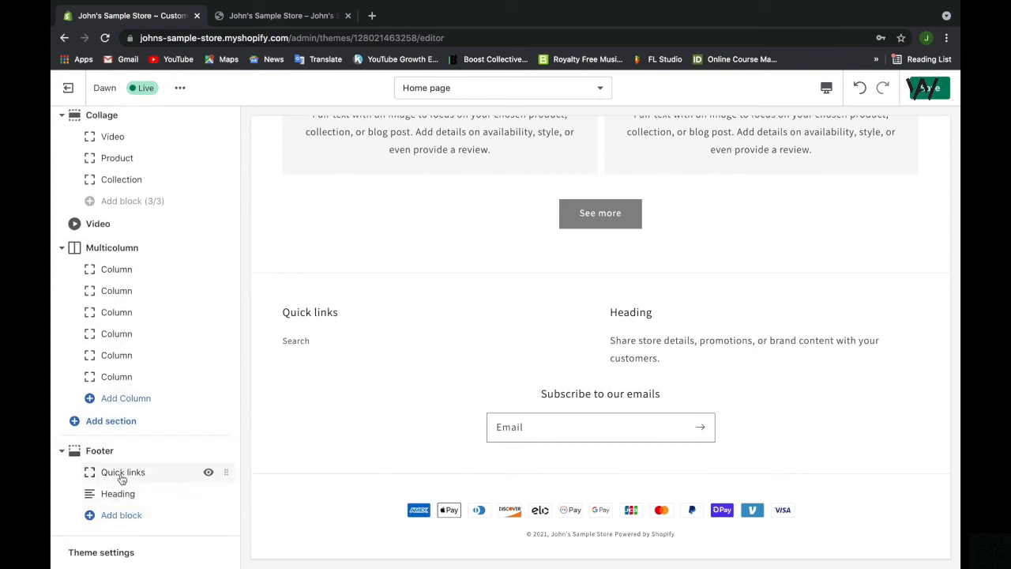
pyautogui.click(121, 473)
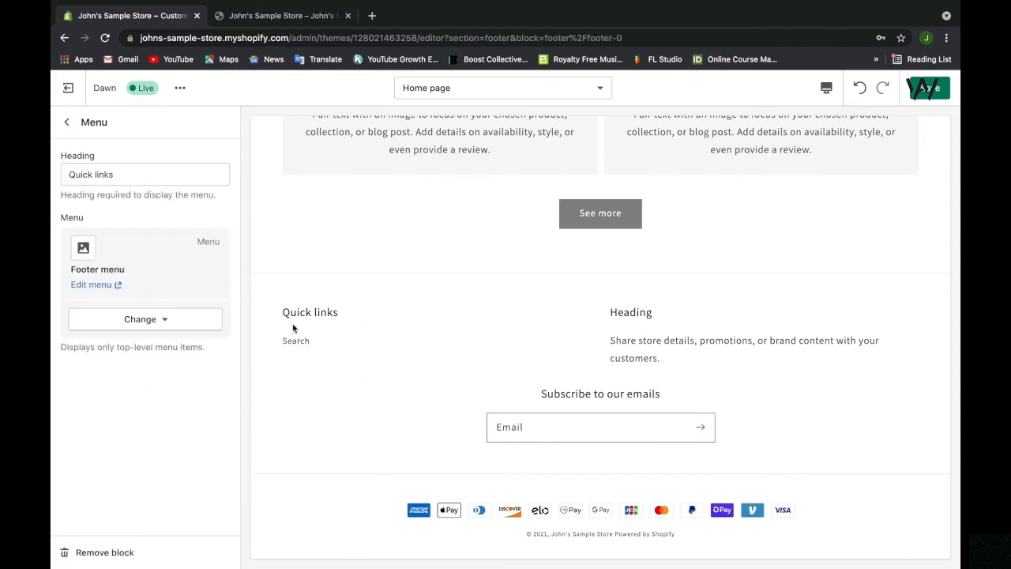
pyautogui.tripleClick(127, 182)
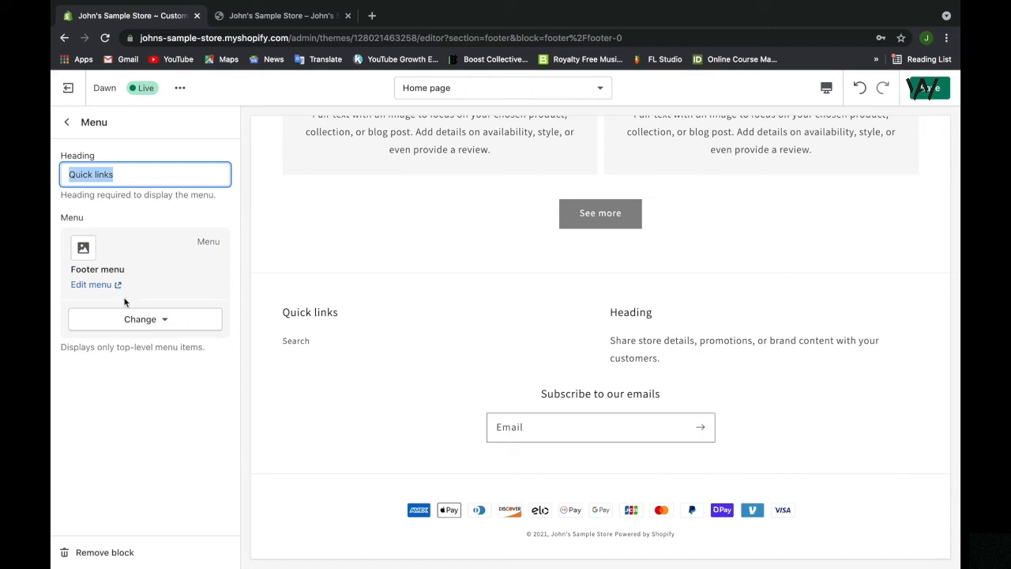
pyautogui.click(134, 318)
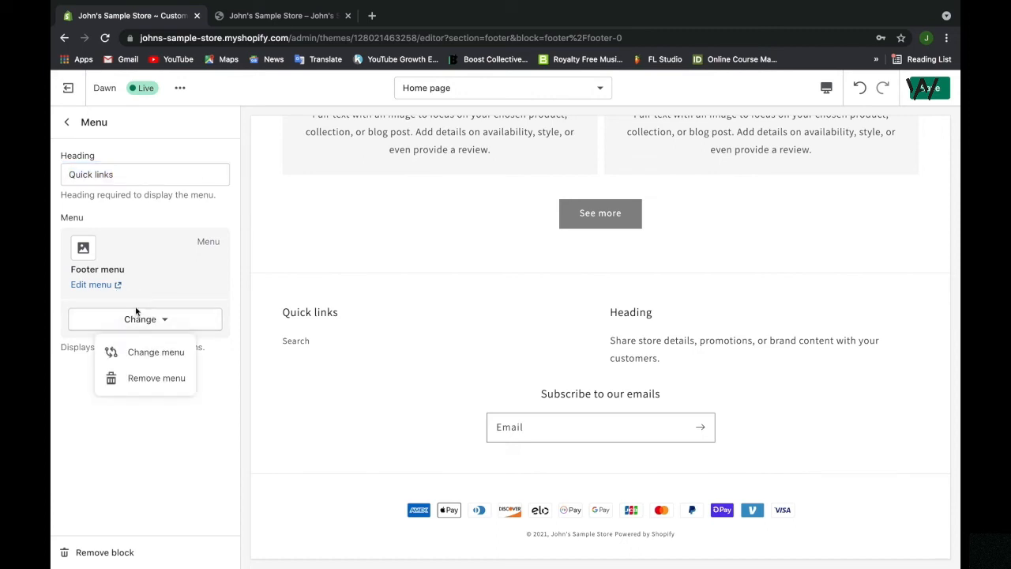
pyautogui.click(152, 285)
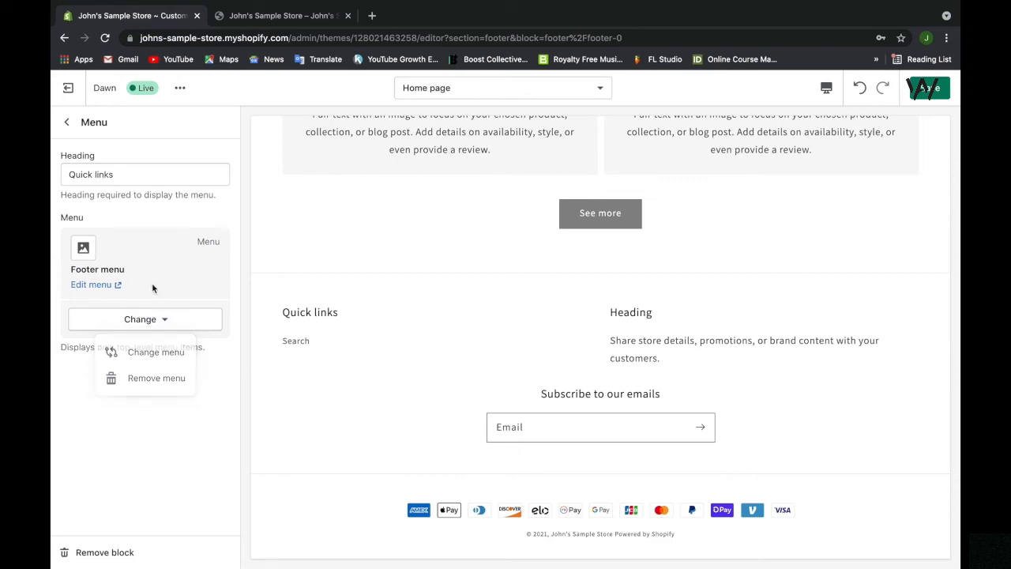
pyautogui.scroll(20, 392, 338)
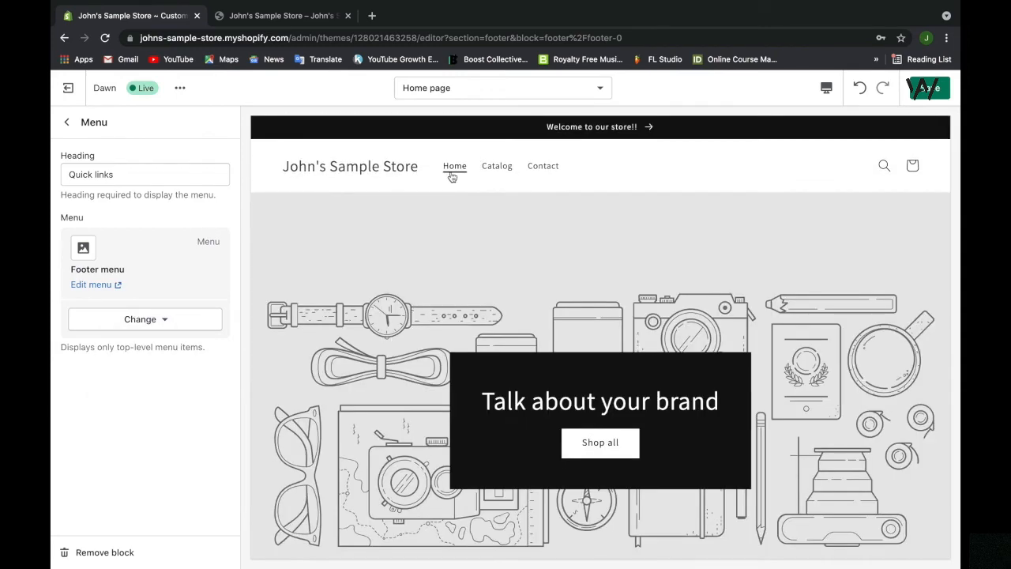
# Step: Open the Footer's Heading text block, examine its heading and subtext options, and return to the section list
pyautogui.scroll(-15, 554, 168)
pyautogui.scroll(-6, 556, 168)
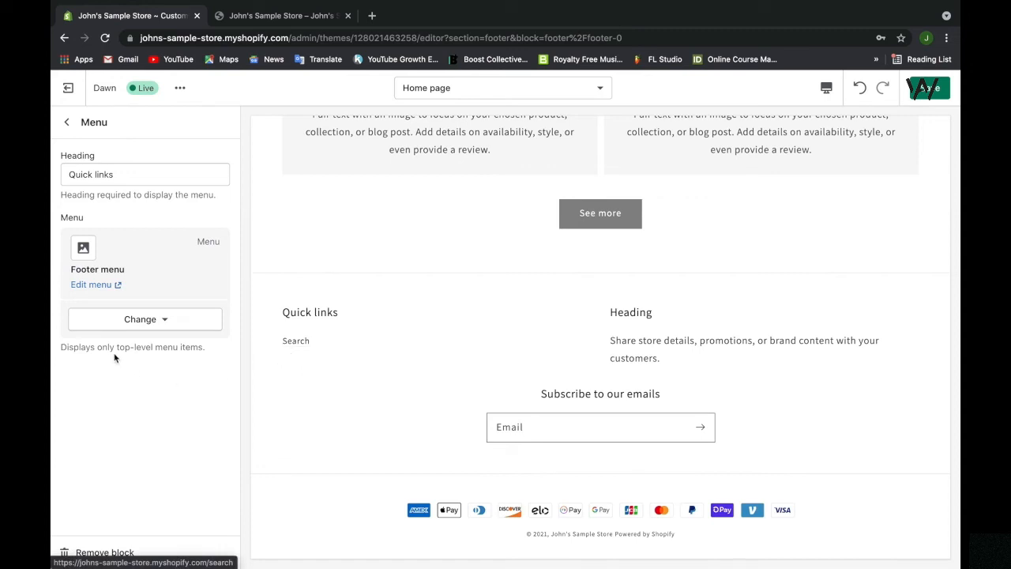
pyautogui.click(67, 122)
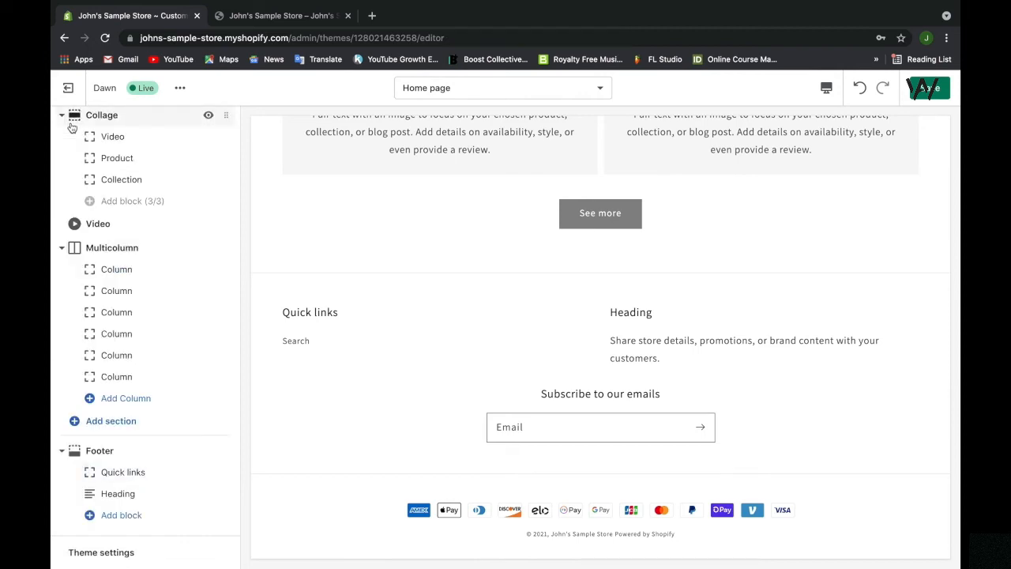
pyautogui.click(161, 496)
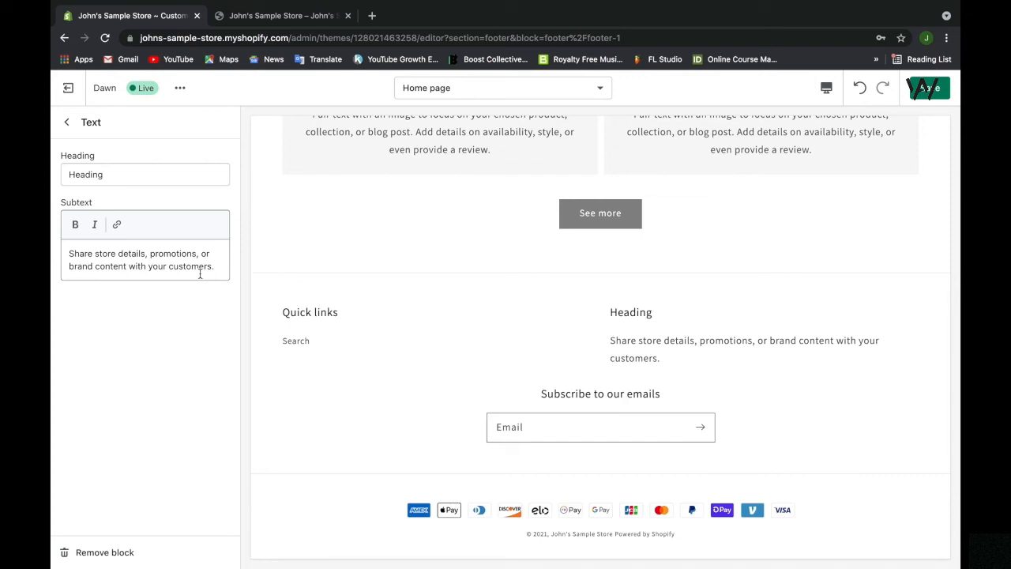
pyautogui.click(66, 123)
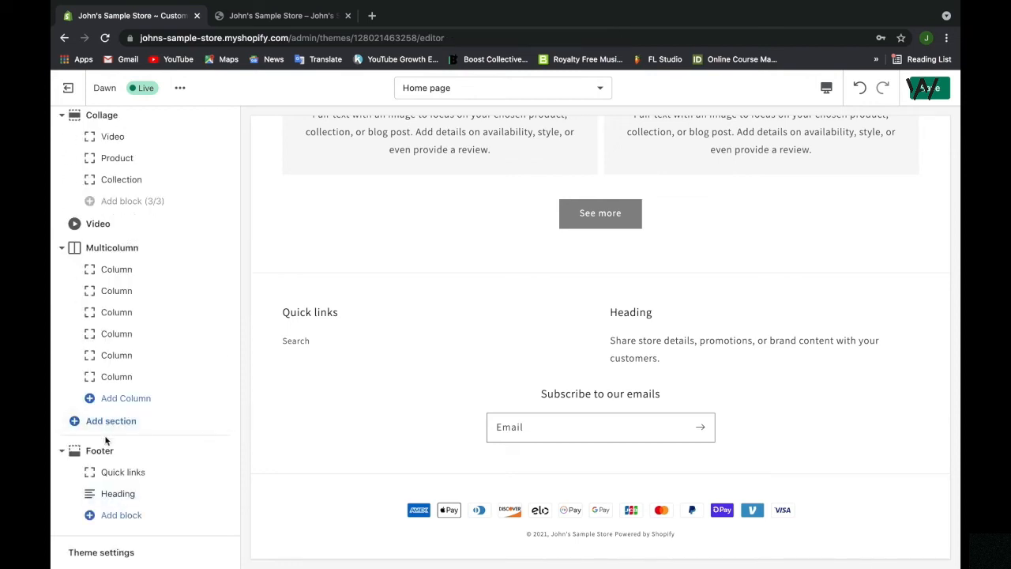
# Step: Open the Footer section and set the email signup heading to "Subscribe to our emails:"
pyautogui.click(560, 433)
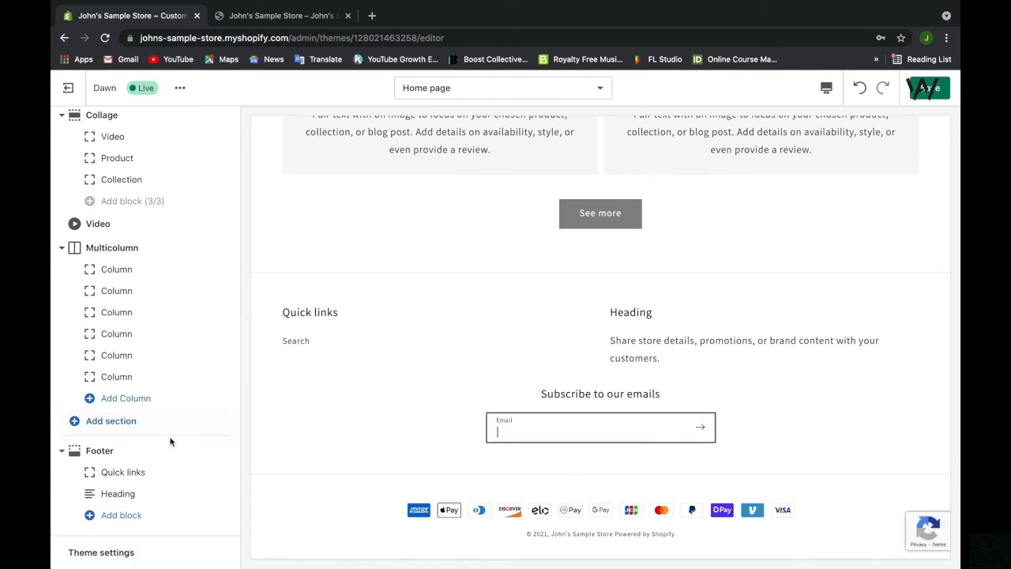
pyautogui.click(131, 452)
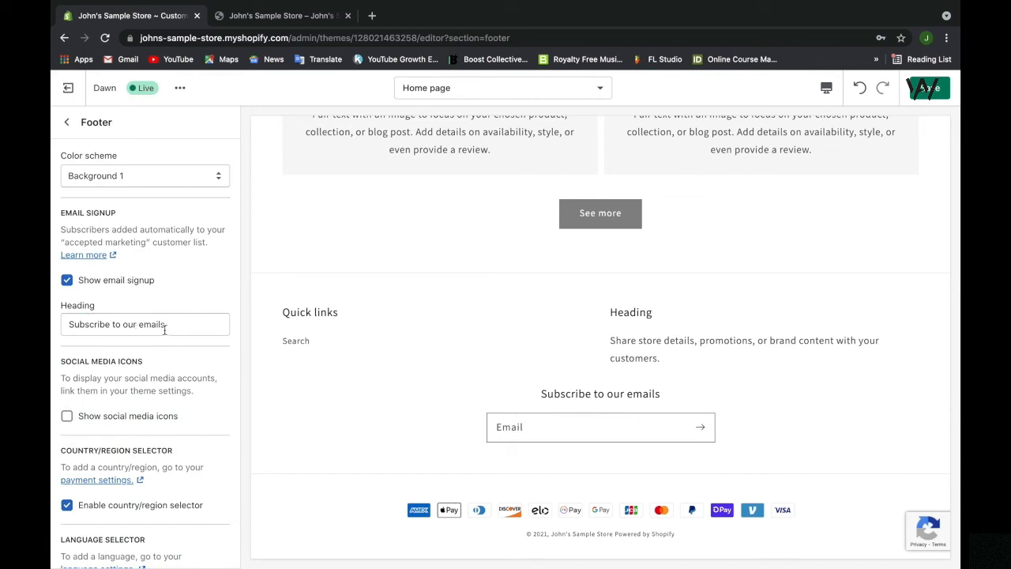
pyautogui.click(165, 329)
pyautogui.write(':')
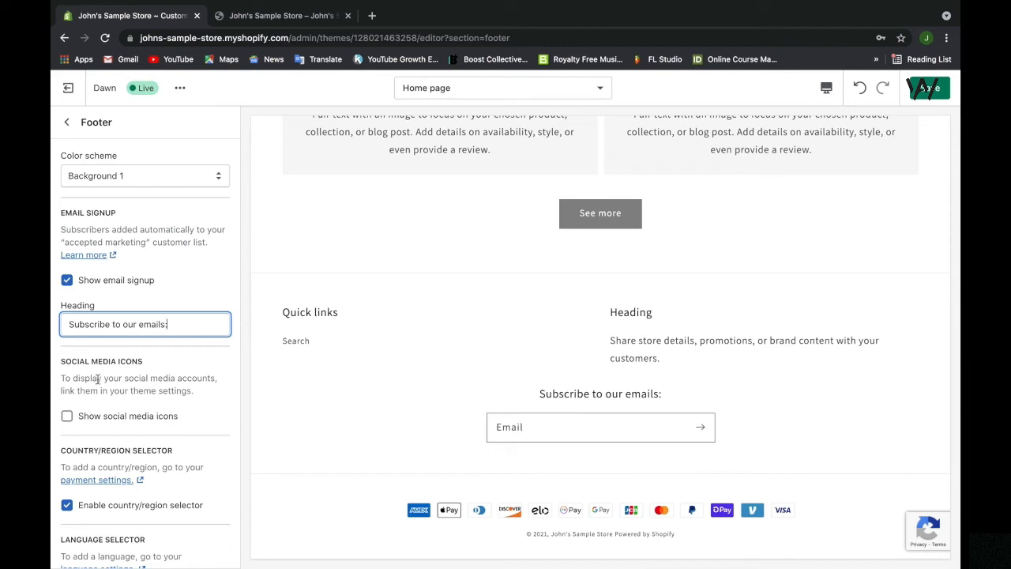
# Step: Try showing social media icons in the Footer, hide them again, and review the country, language and payment settings
pyautogui.click(129, 423)
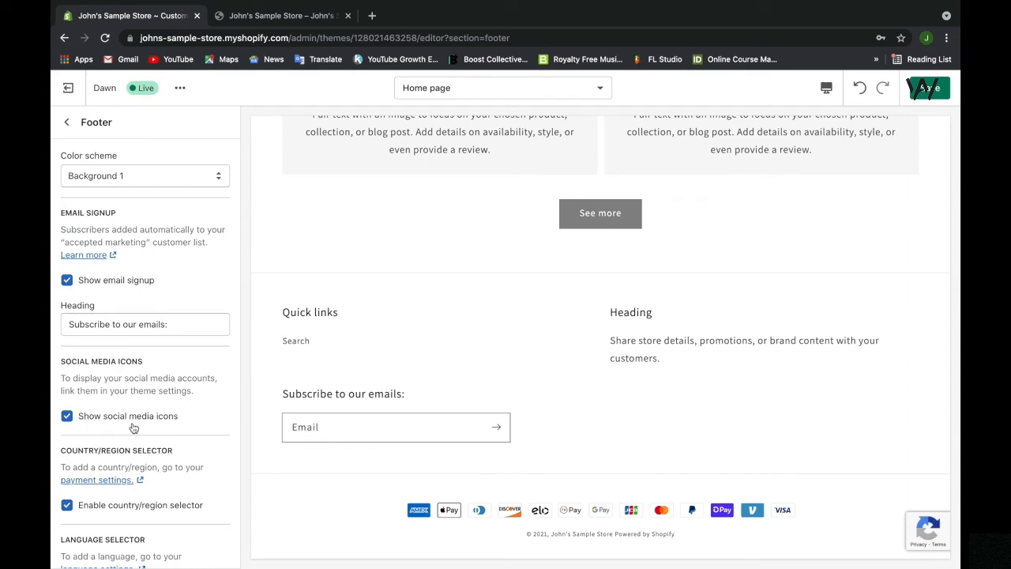
pyautogui.click(133, 427)
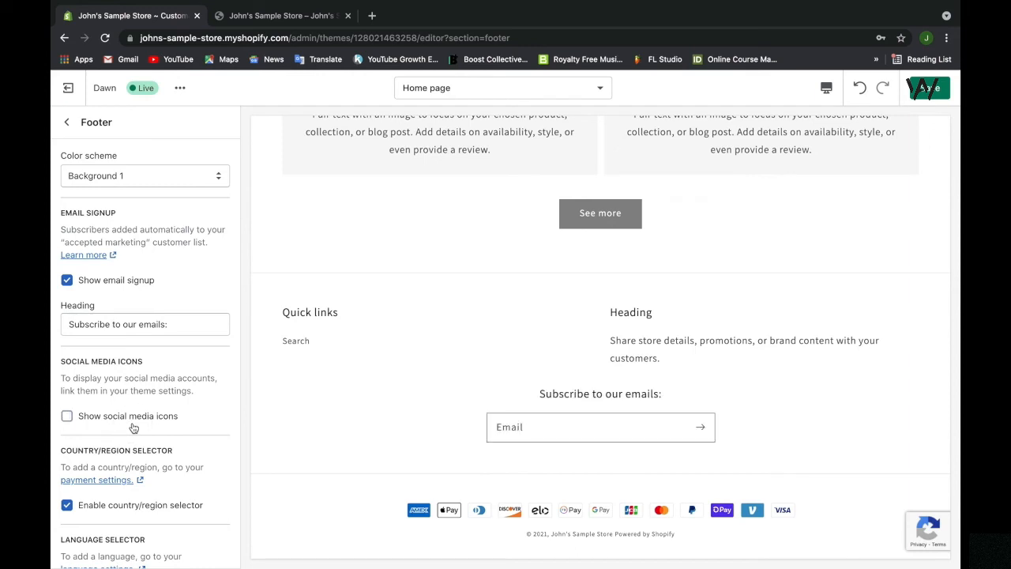
pyautogui.scroll(-3, 134, 427)
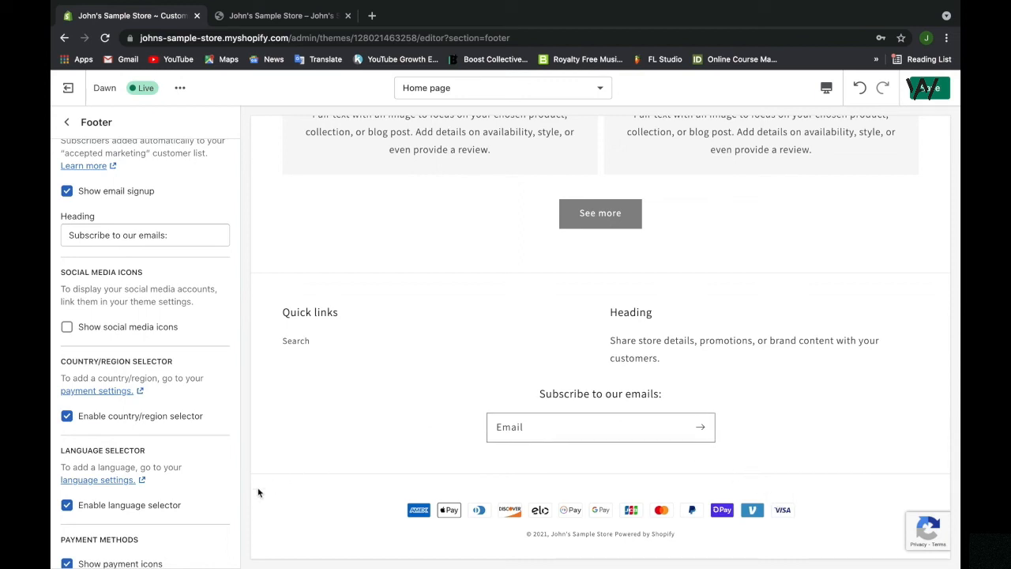
pyautogui.scroll(-1, 194, 459)
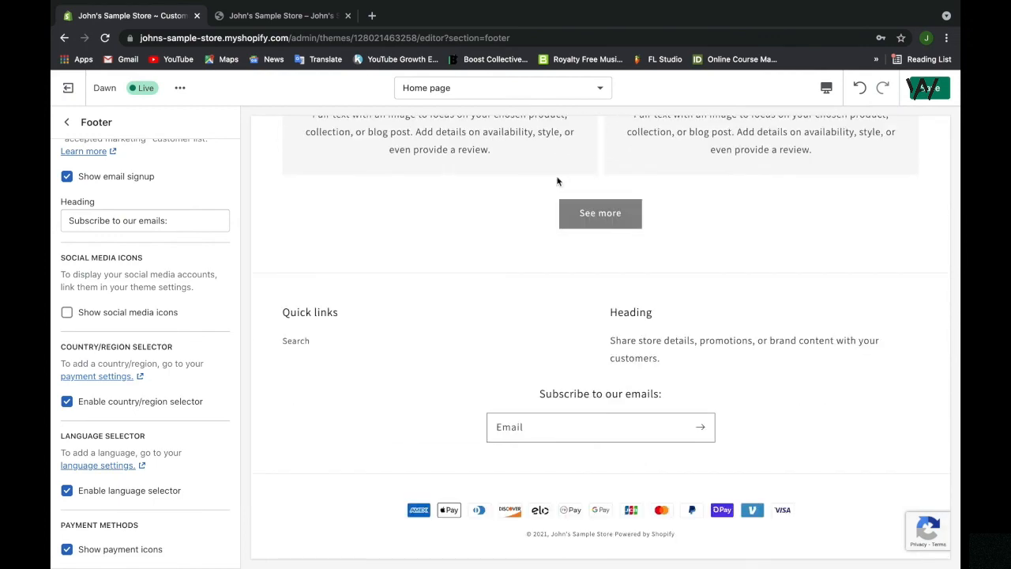
# Step: Review the whole home page preview, from the announcement bar through the product and customer review sections to the footer's email signup
pyautogui.scroll(15, 557, 182)
pyautogui.scroll(5, 557, 178)
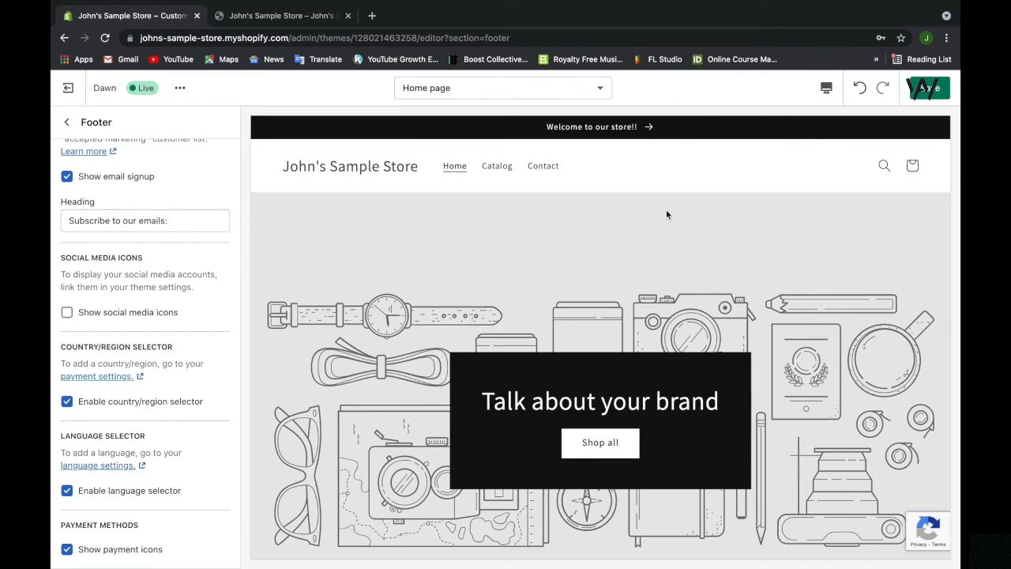
pyautogui.scroll(-20, 537, 165)
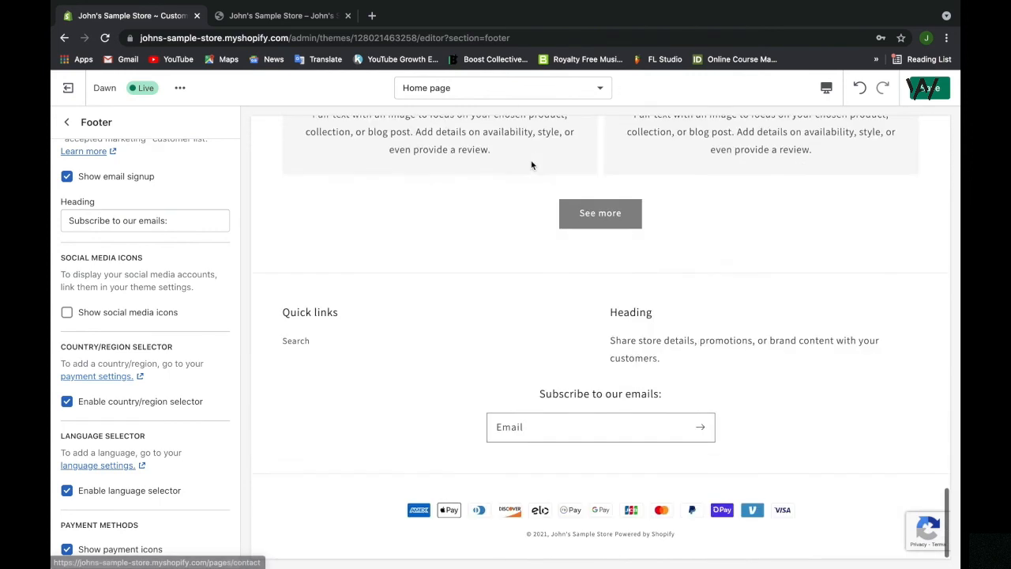
pyautogui.scroll(10, 663, 335)
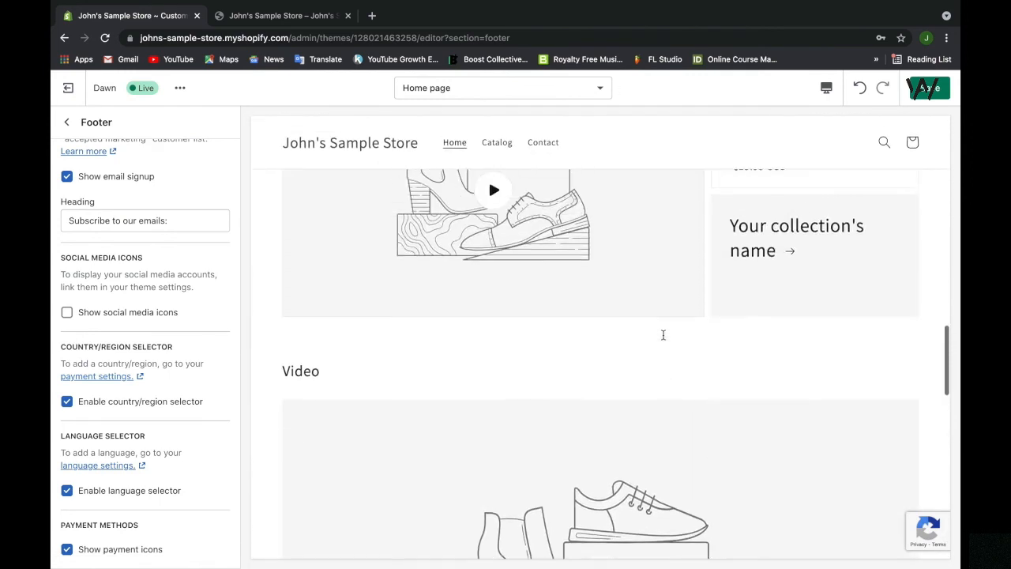
pyautogui.scroll(6, 663, 339)
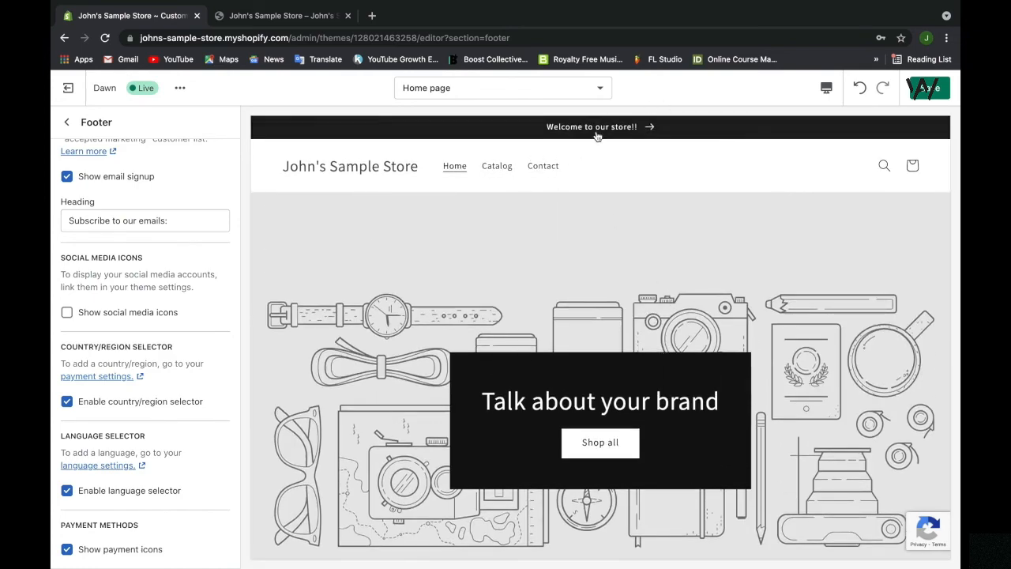
pyautogui.scroll(-15, 542, 162)
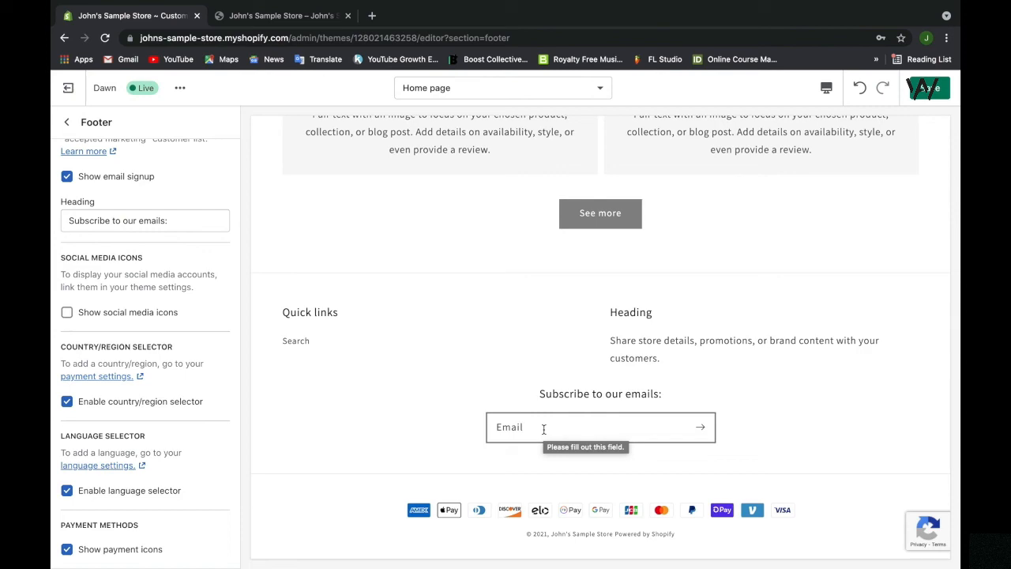
pyautogui.scroll(5, 543, 427)
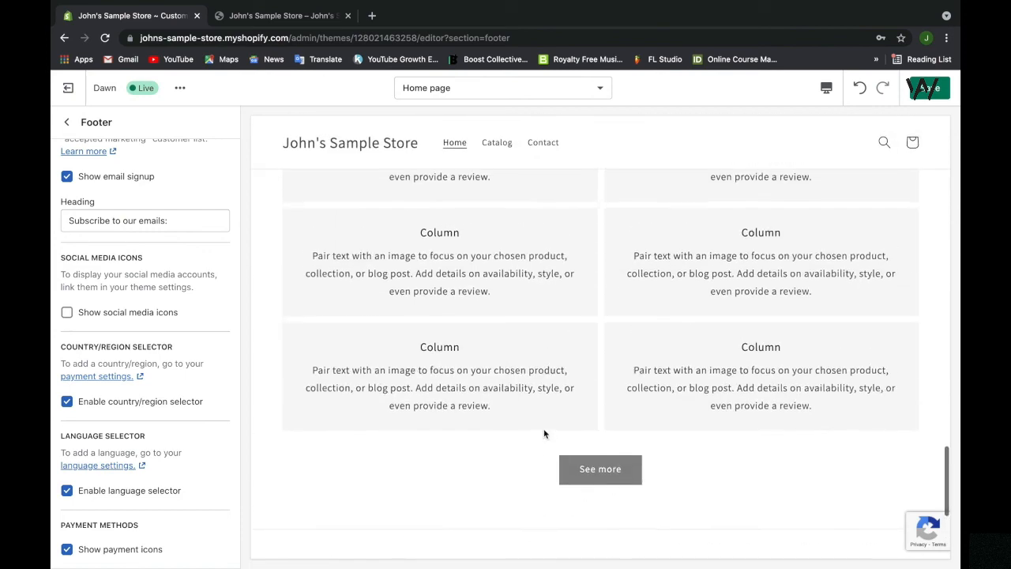
pyautogui.scroll(15, 543, 433)
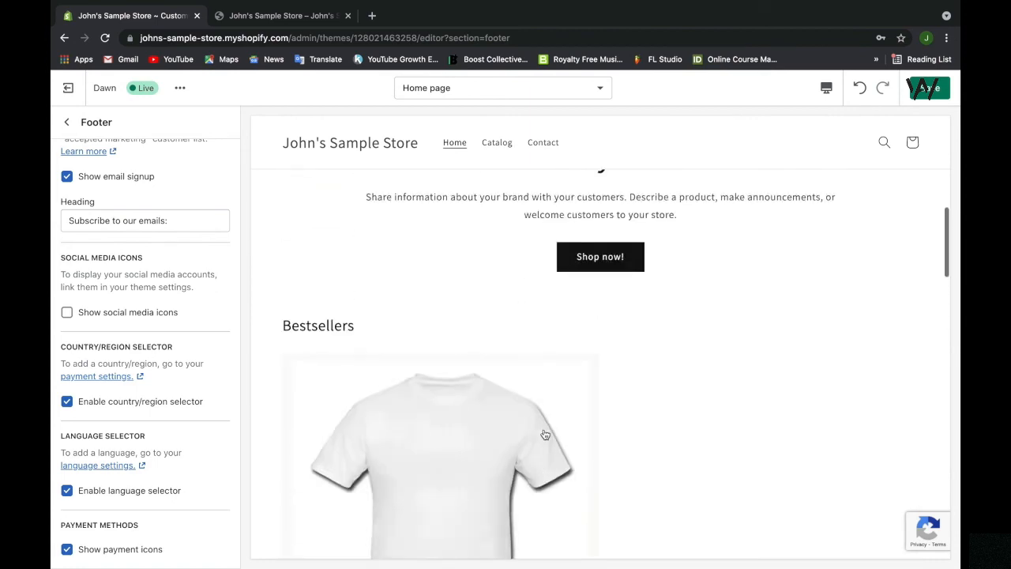
pyautogui.scroll(3, 544, 433)
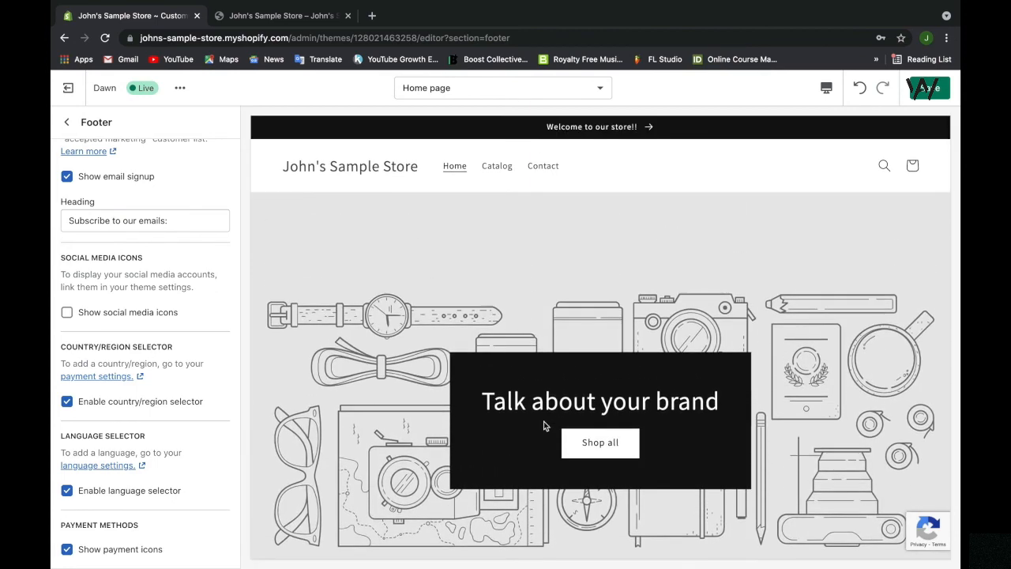
pyautogui.scroll(-9, 555, 323)
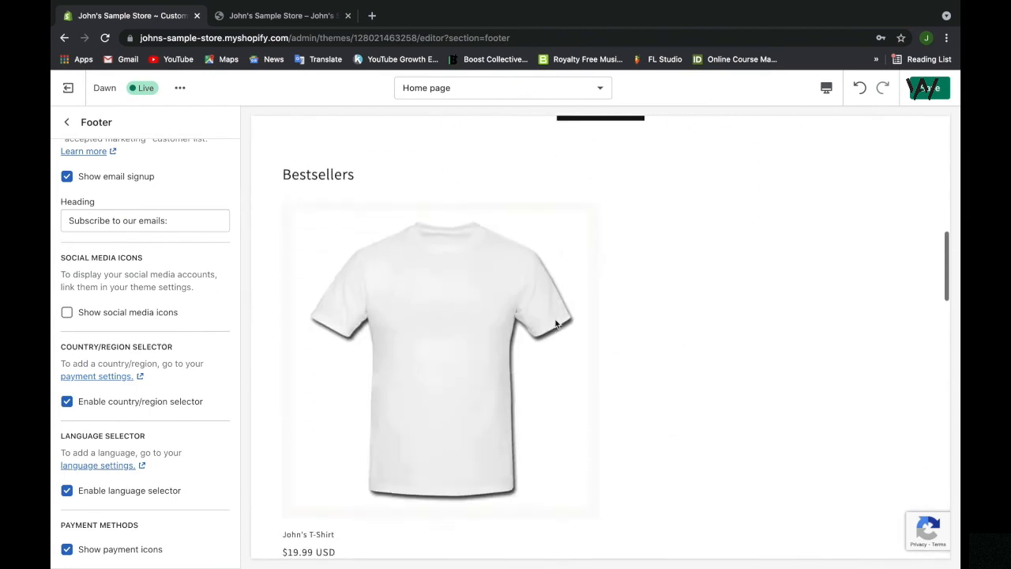
pyautogui.scroll(9, 555, 323)
pyautogui.scroll(-15, 686, 342)
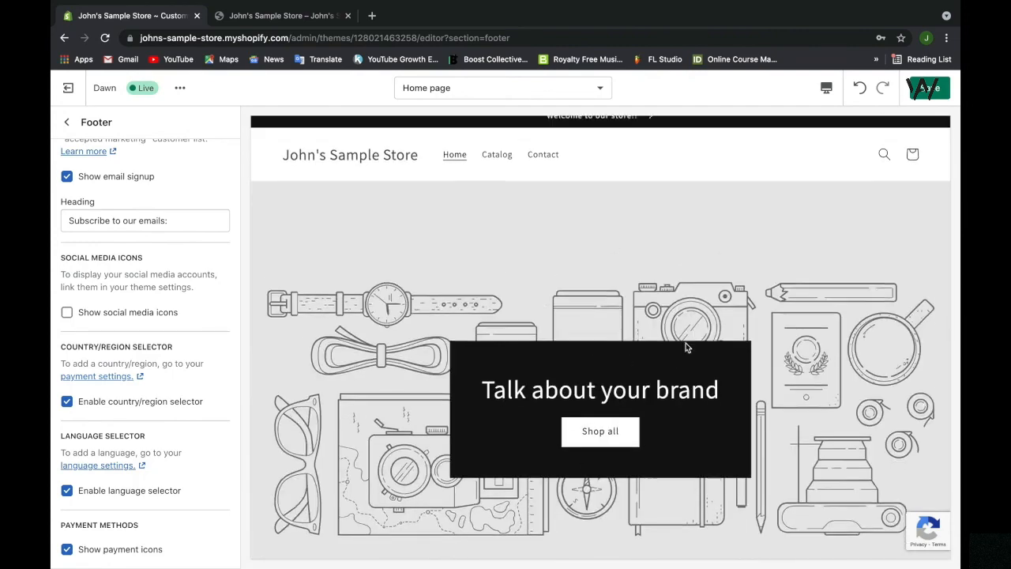
pyautogui.scroll(-3, 685, 347)
pyautogui.scroll(5, 686, 348)
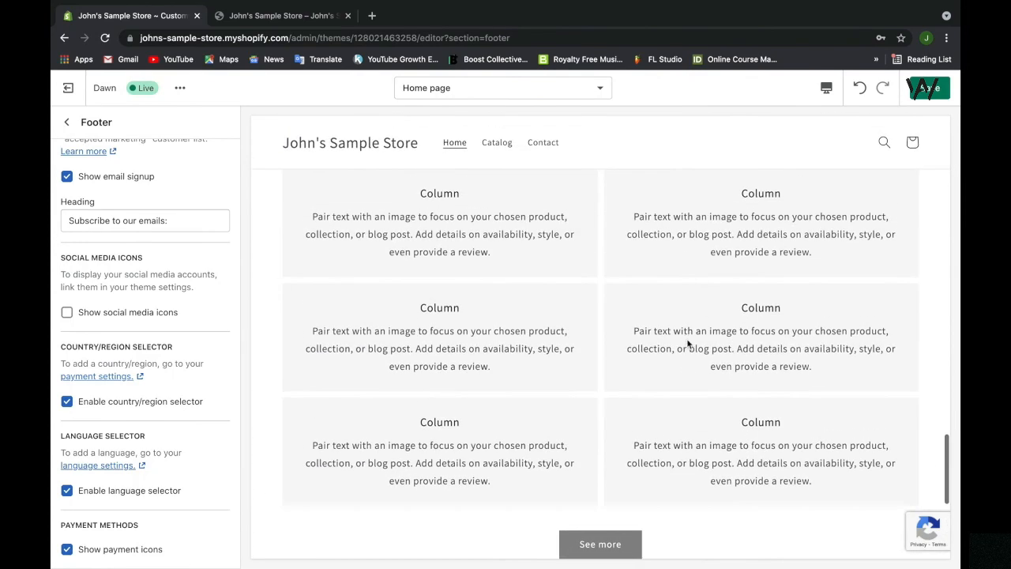
pyautogui.scroll(2, 670, 365)
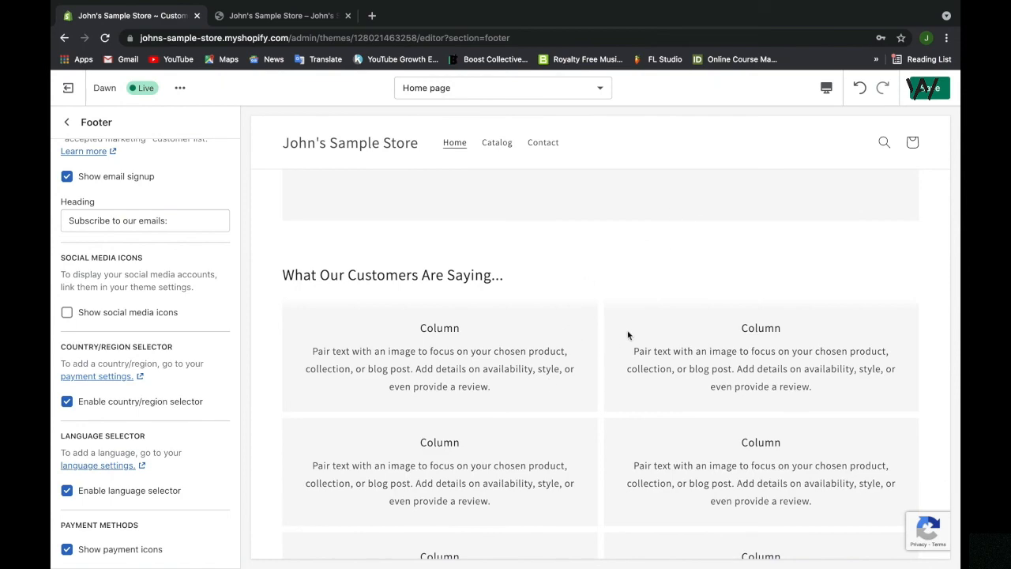
pyautogui.scroll(-5, 467, 411)
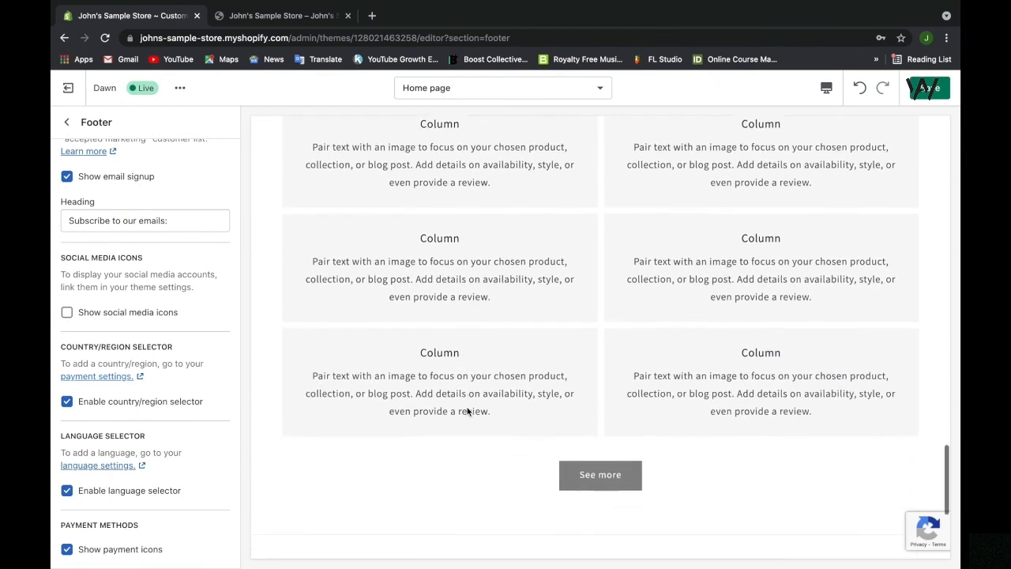
pyautogui.scroll(15, 467, 410)
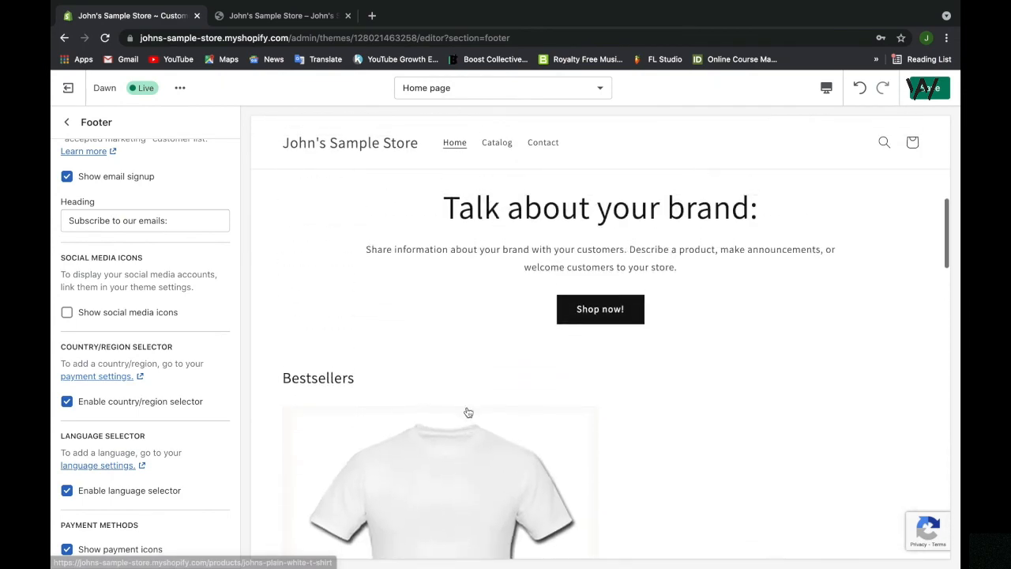
pyautogui.scroll(5, 474, 400)
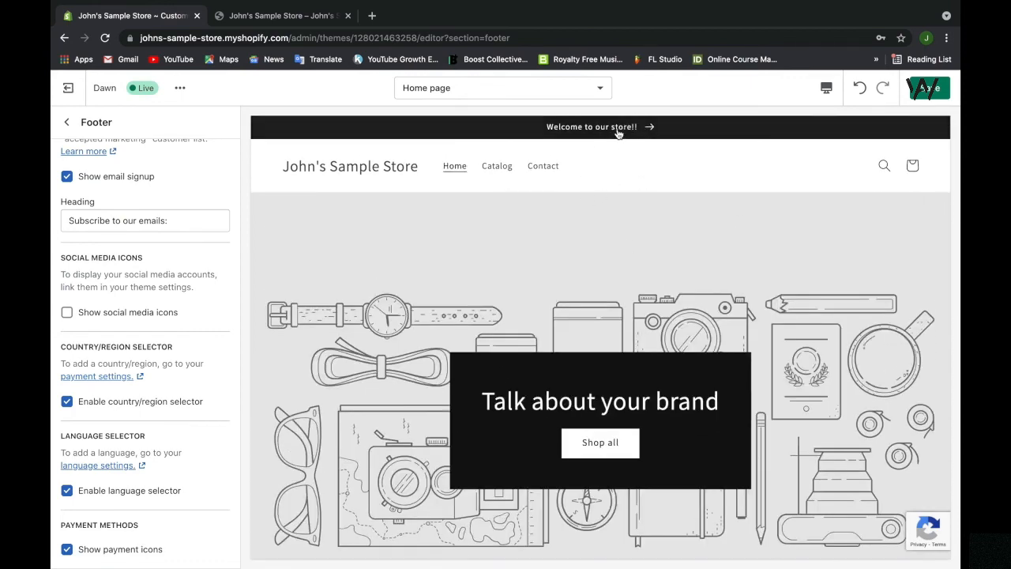
pyautogui.scroll(-20, 618, 170)
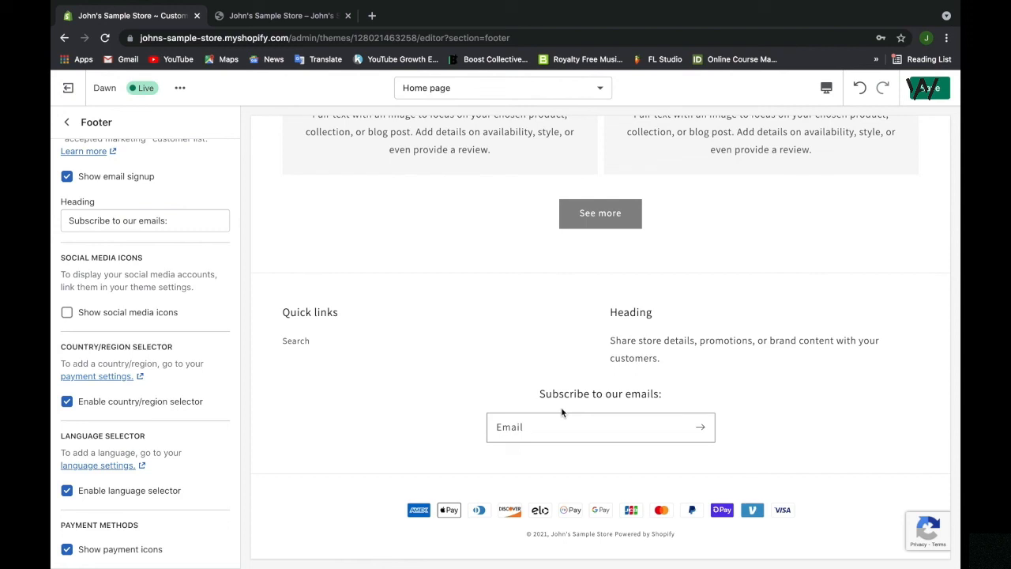
# Step: Browse the available page templates and switch the theme editor to the Default product template
pyautogui.click(600, 90)
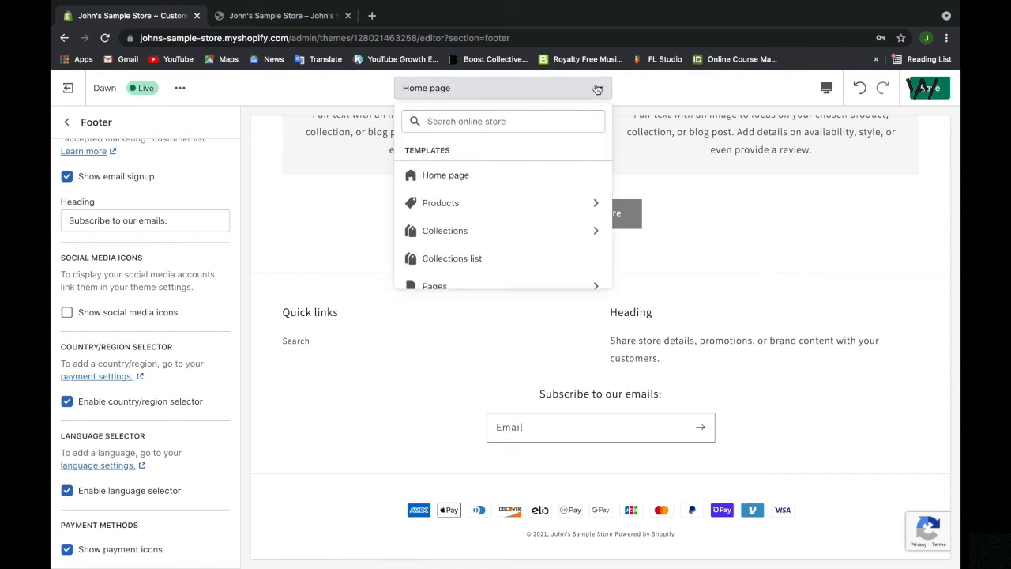
pyautogui.scroll(-1, 516, 191)
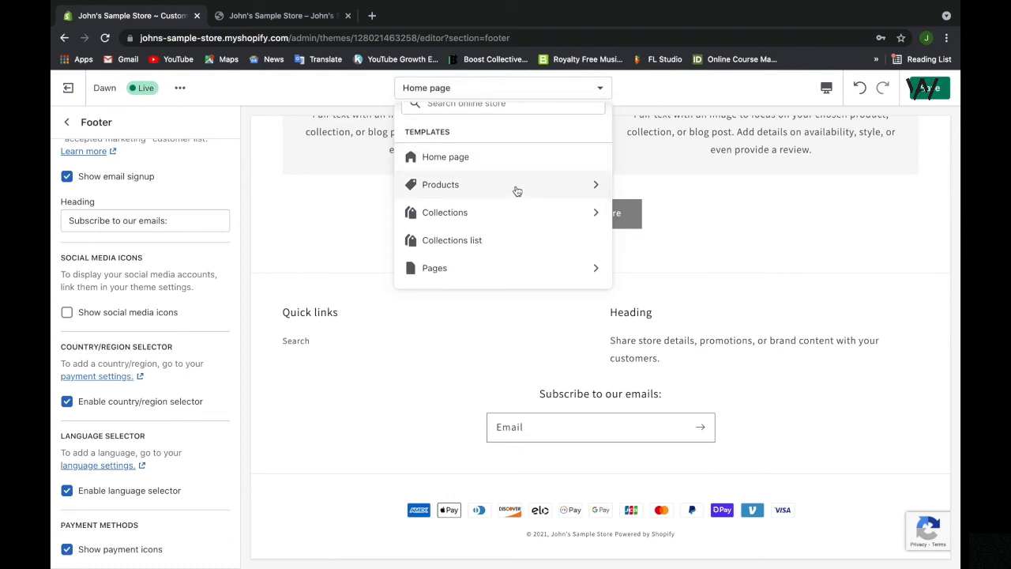
pyautogui.click(517, 191)
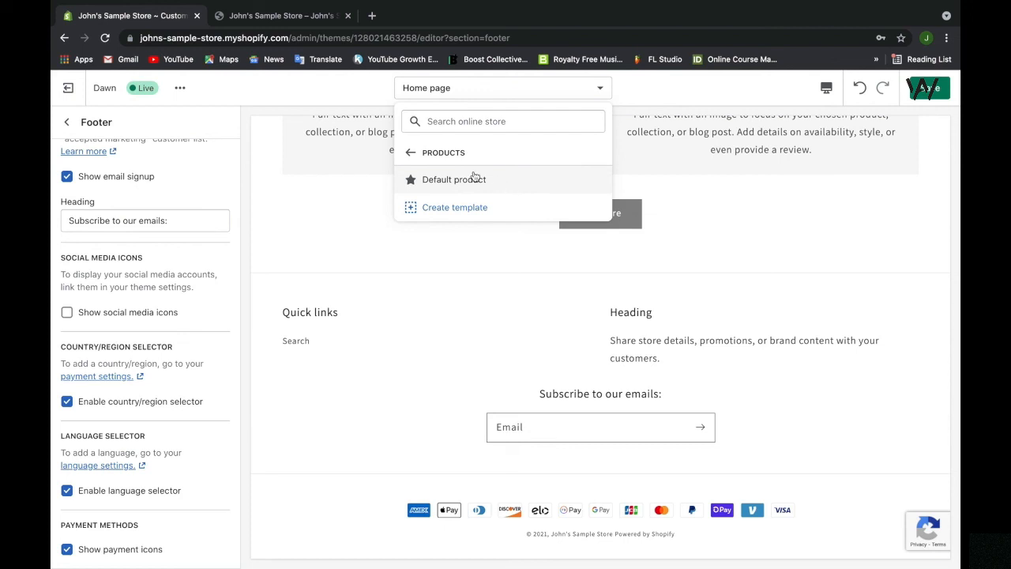
pyautogui.click(412, 152)
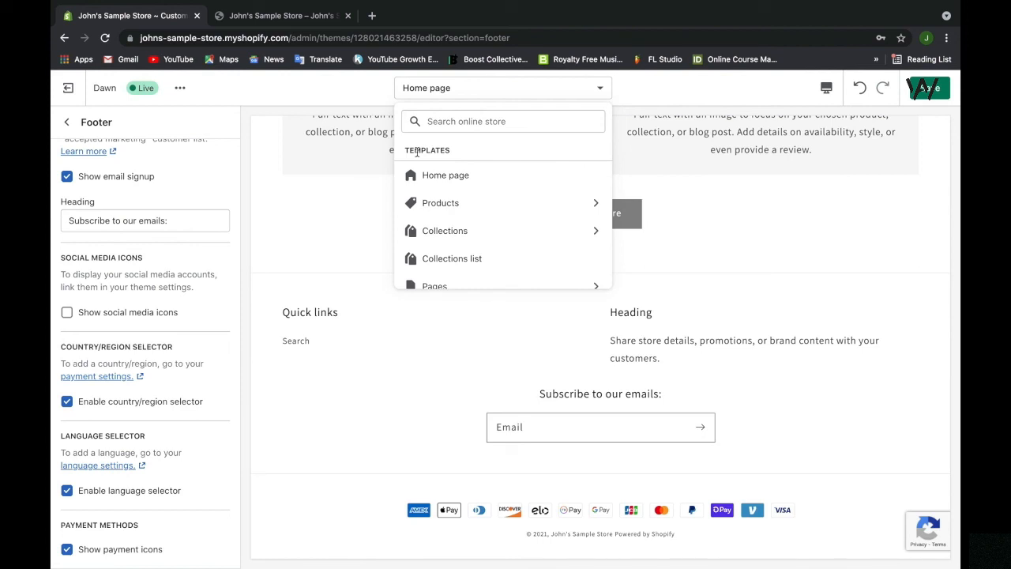
pyautogui.click(443, 206)
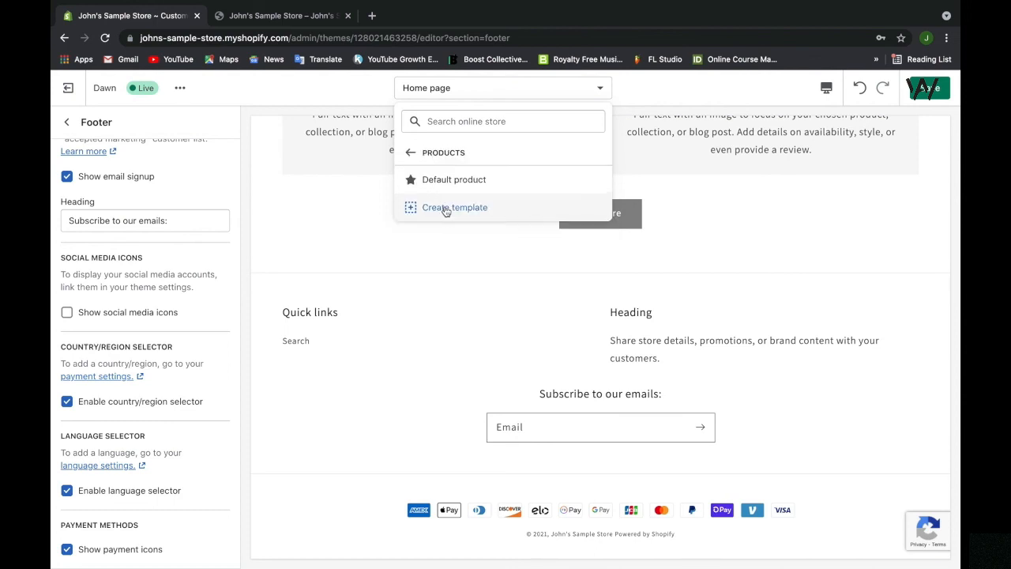
pyautogui.click(412, 154)
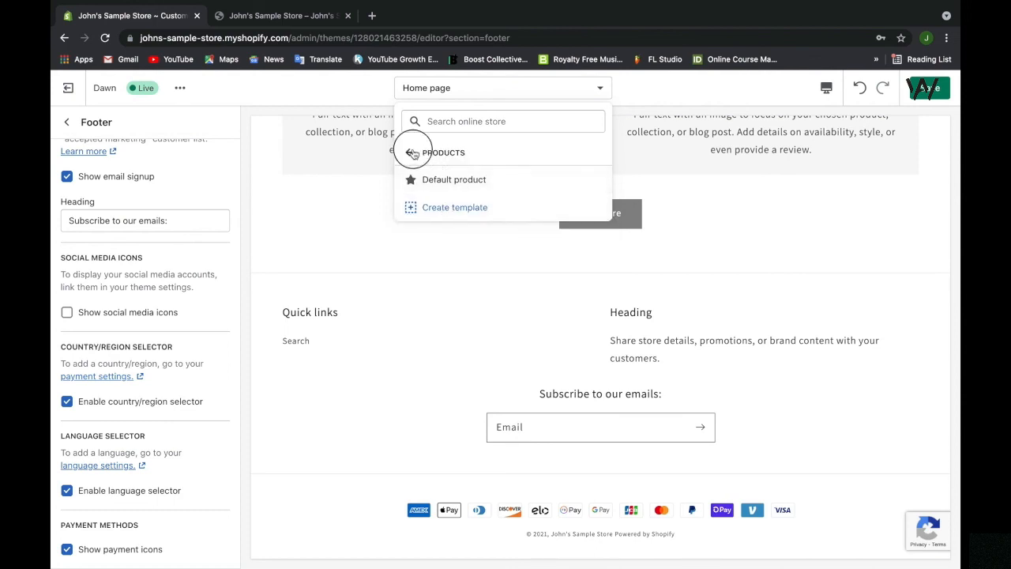
pyautogui.click(441, 200)
pyautogui.click(453, 183)
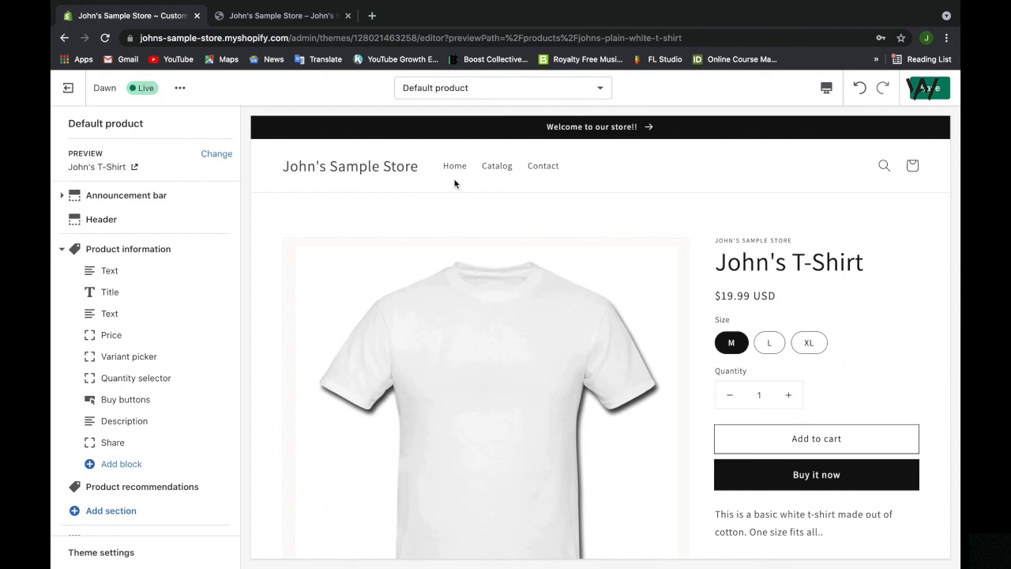
# Step: Look into the collection templates, go back to the template list, and open the contact page template
pyautogui.click(576, 91)
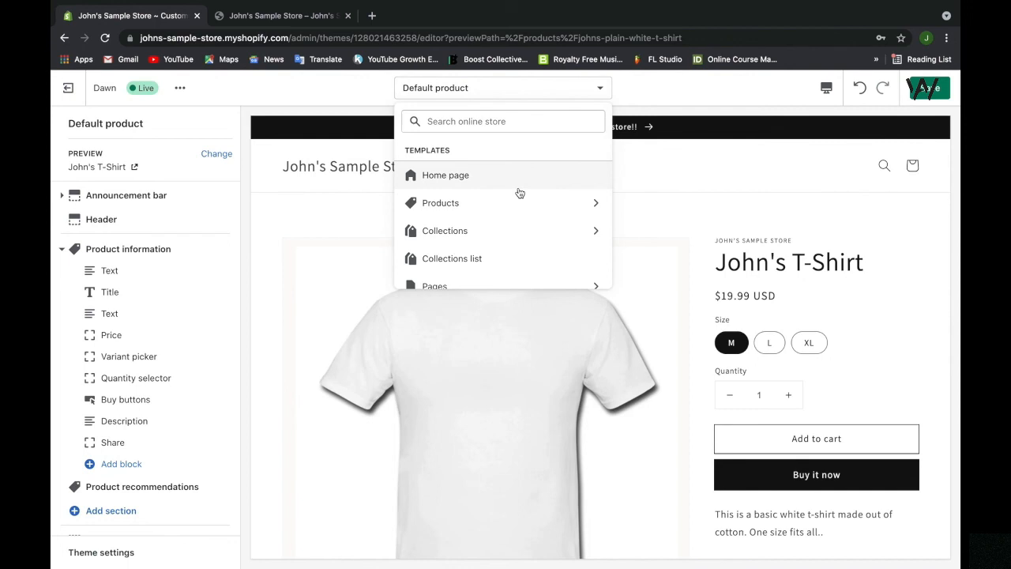
pyautogui.click(495, 228)
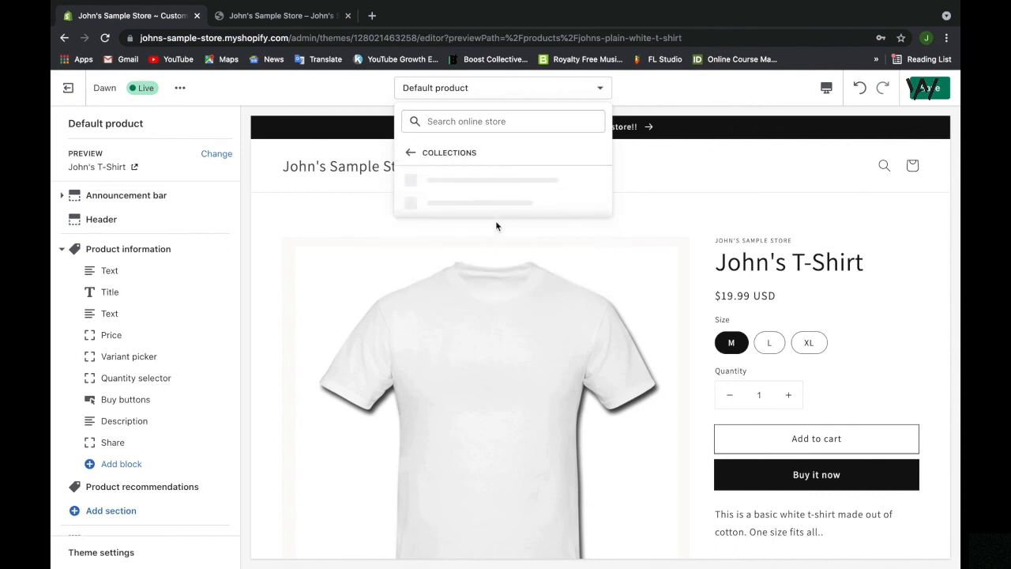
pyautogui.click(410, 153)
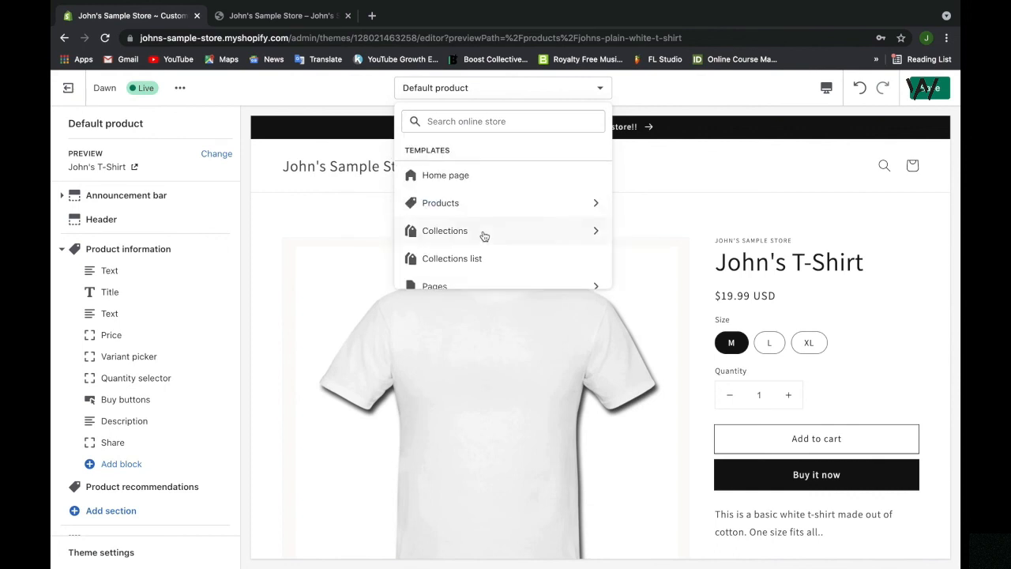
pyautogui.scroll(-2, 483, 235)
pyautogui.click(483, 227)
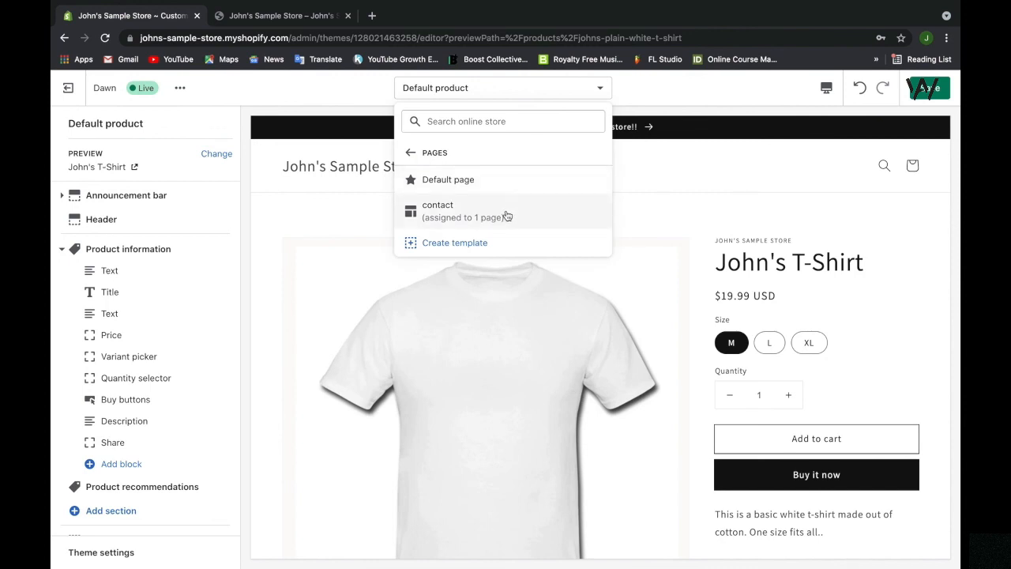
pyautogui.click(507, 215)
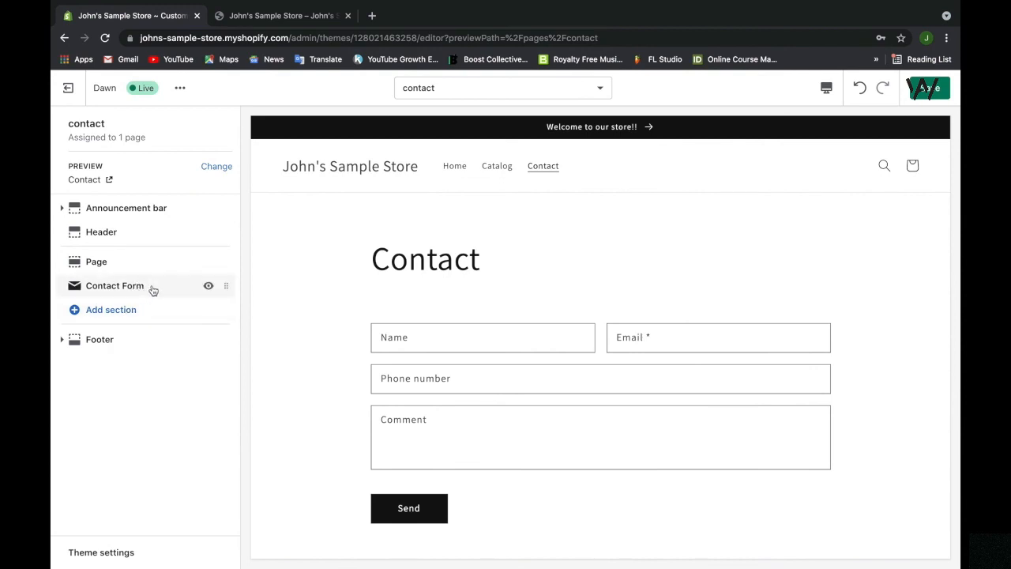
# Step: Switch the theme editor from the contact page to the Default blog template to view its layout
pyautogui.click(492, 92)
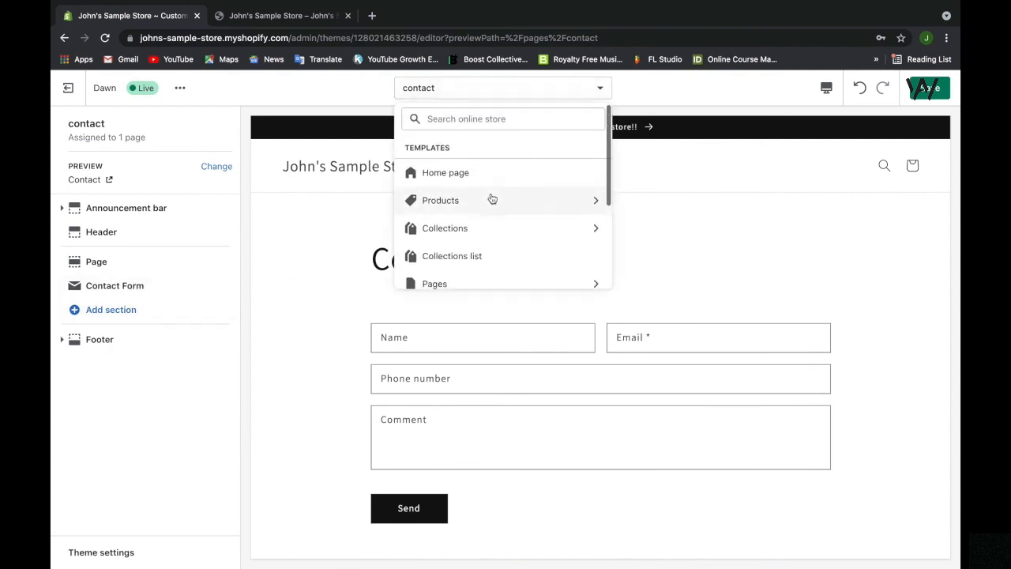
pyautogui.scroll(-3, 491, 198)
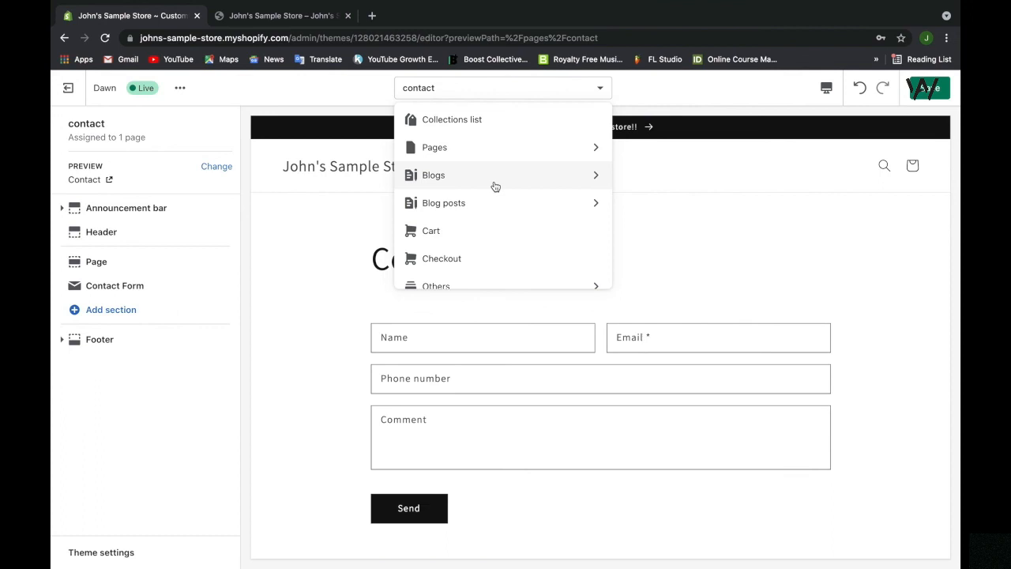
pyautogui.click(493, 180)
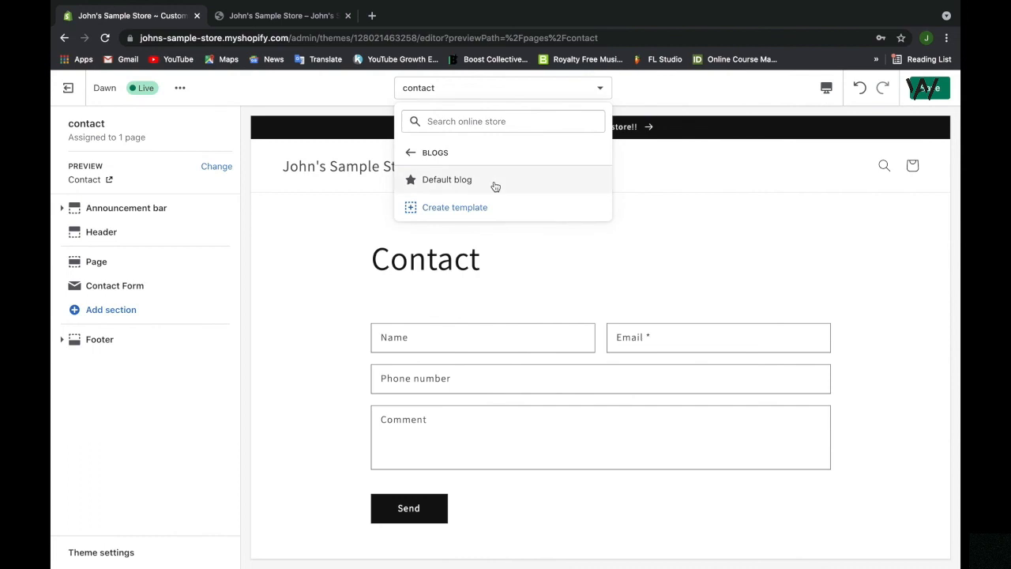
pyautogui.click(493, 180)
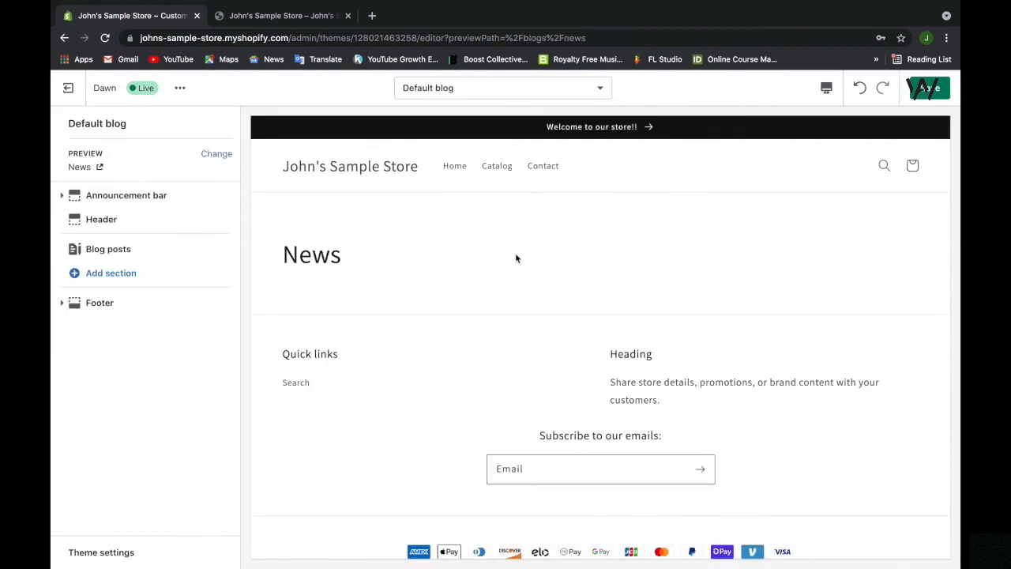
# Step: View the Cart template and then the Checkout template in the theme editor
pyautogui.click(594, 91)
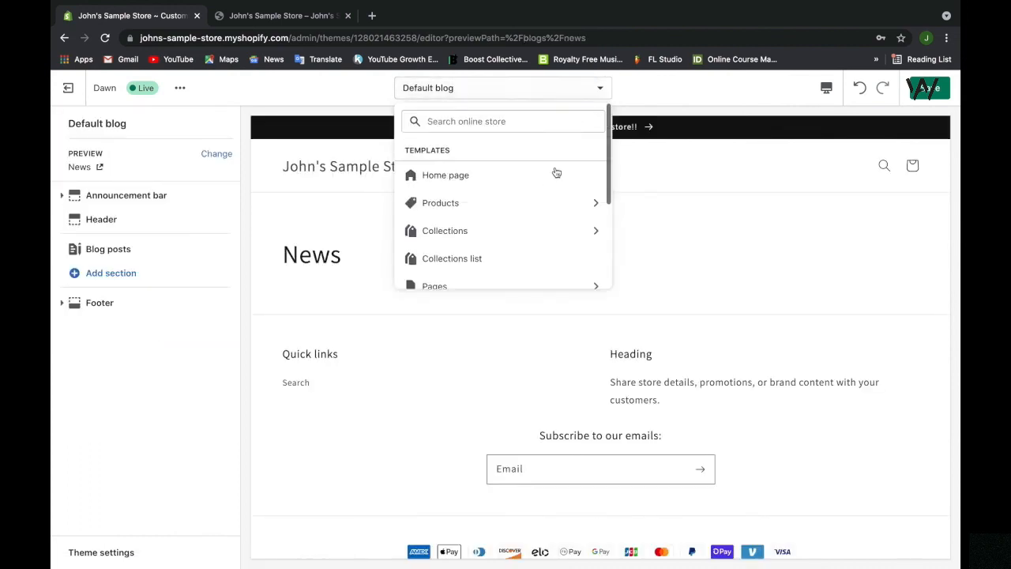
pyautogui.scroll(-5, 532, 208)
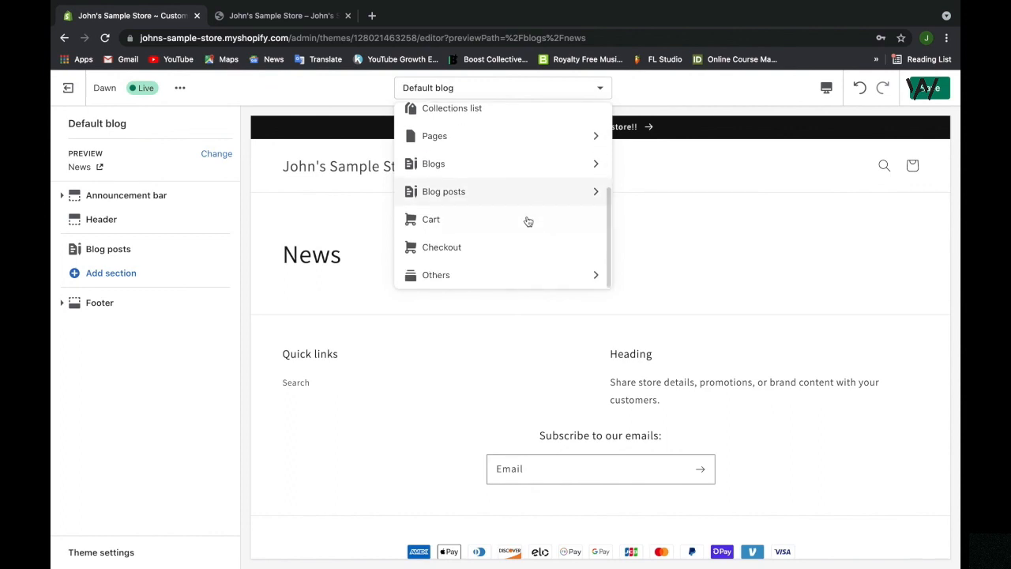
pyautogui.click(525, 224)
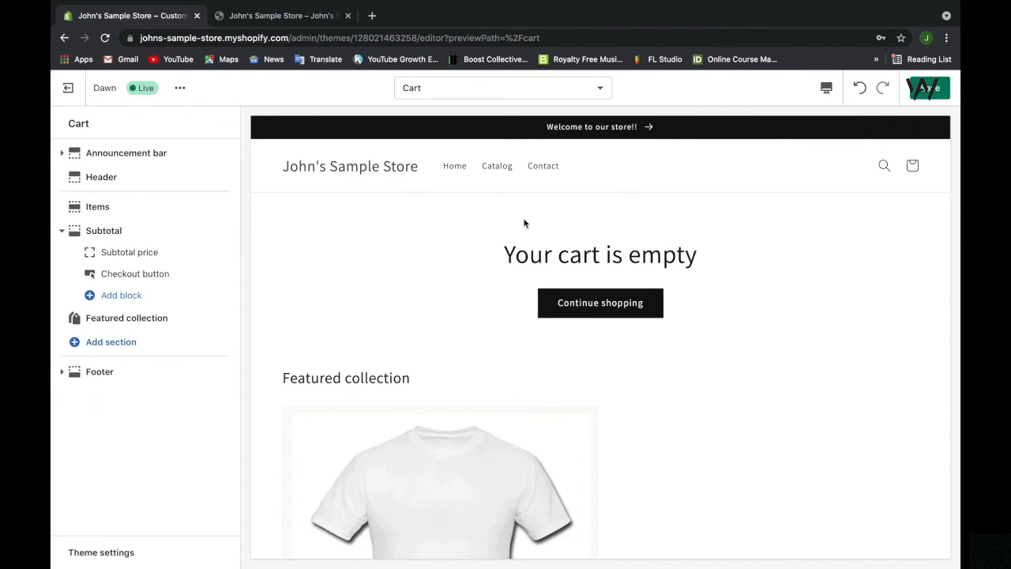
pyautogui.click(597, 89)
pyautogui.scroll(-2, 534, 186)
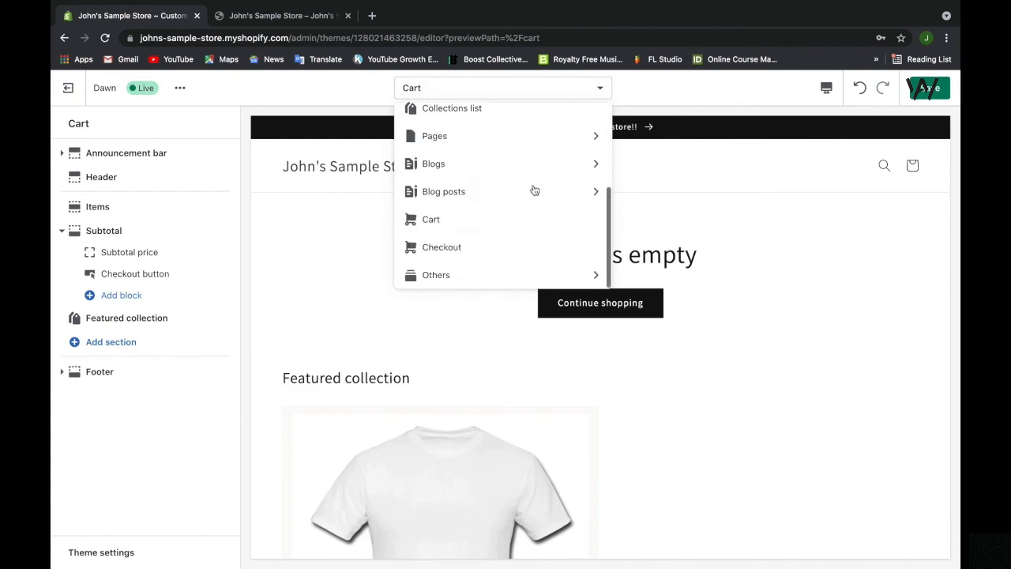
pyautogui.click(526, 251)
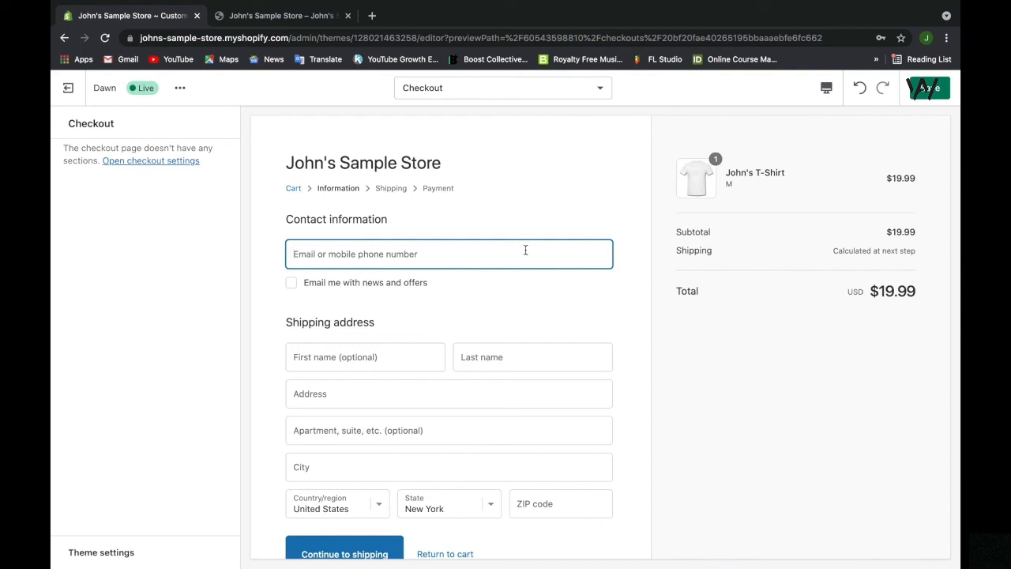
# Step: Switch the theme editor from the Checkout page back to the Cart template
pyautogui.click(603, 92)
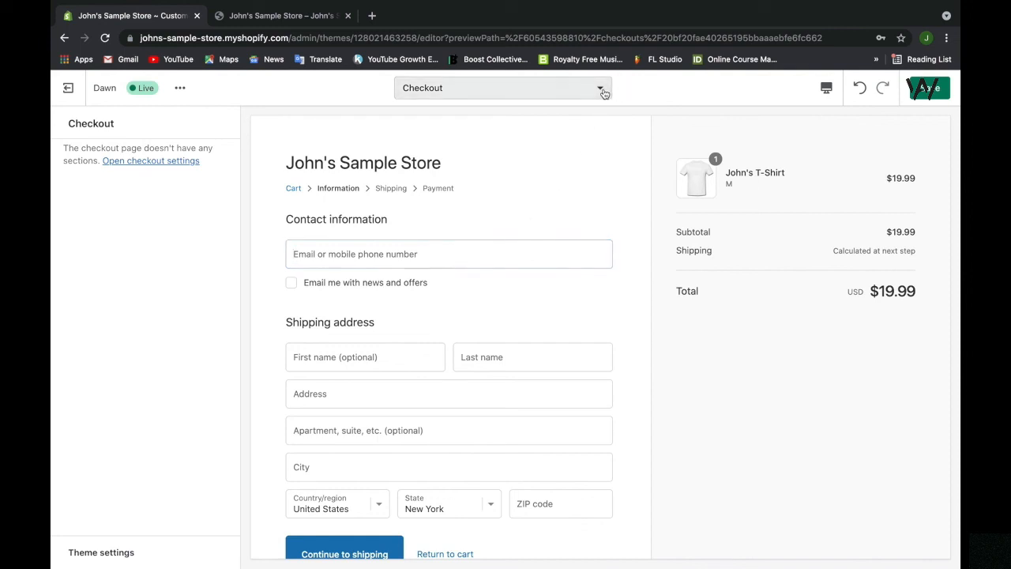
pyautogui.scroll(-4, 509, 225)
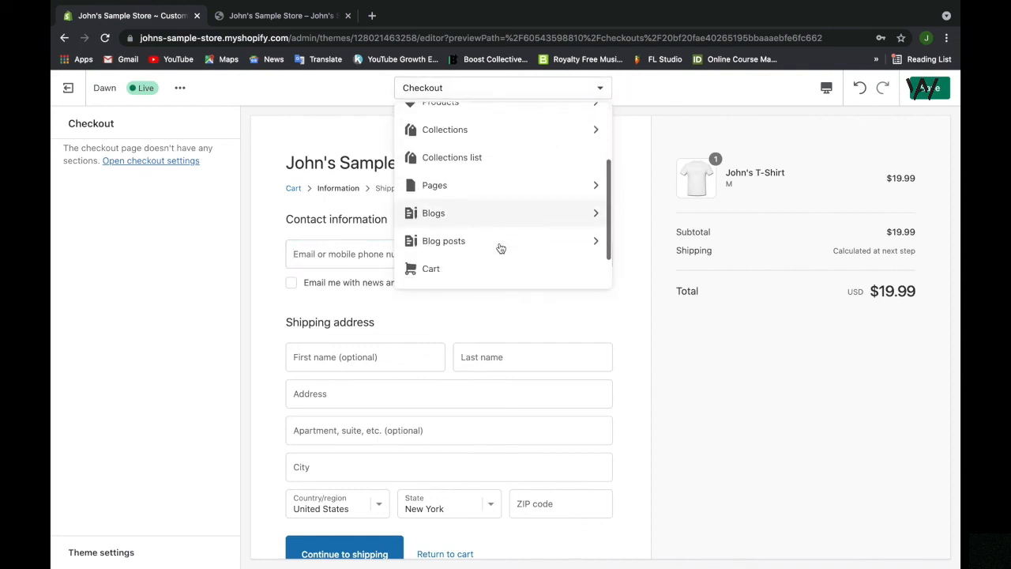
pyautogui.scroll(-2, 500, 248)
pyautogui.click(500, 248)
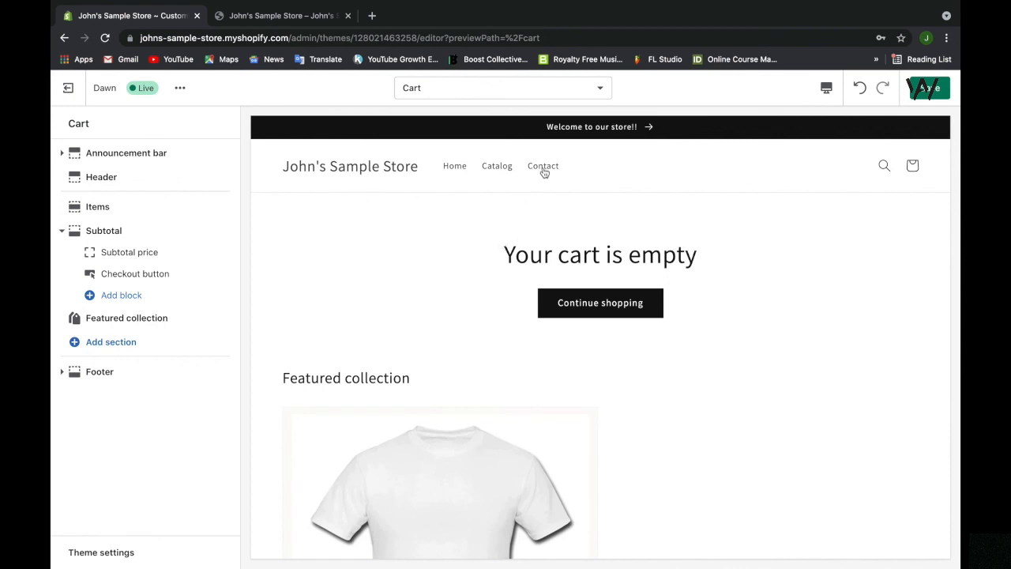
# Step: Review the remaining templates, return to the Home page template, and save the theme changes
pyautogui.click(592, 90)
pyautogui.scroll(-3, 533, 179)
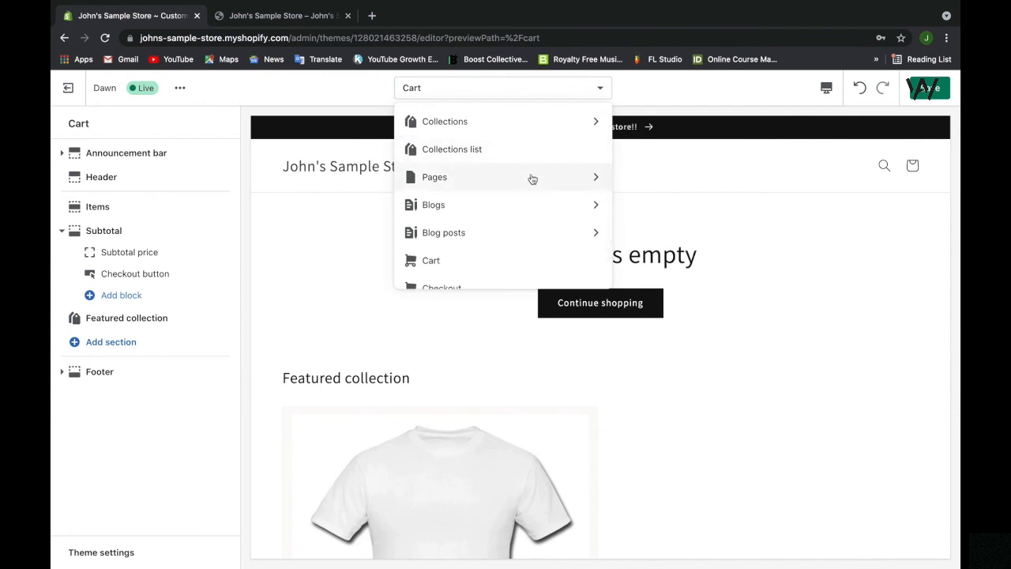
pyautogui.scroll(-2, 532, 178)
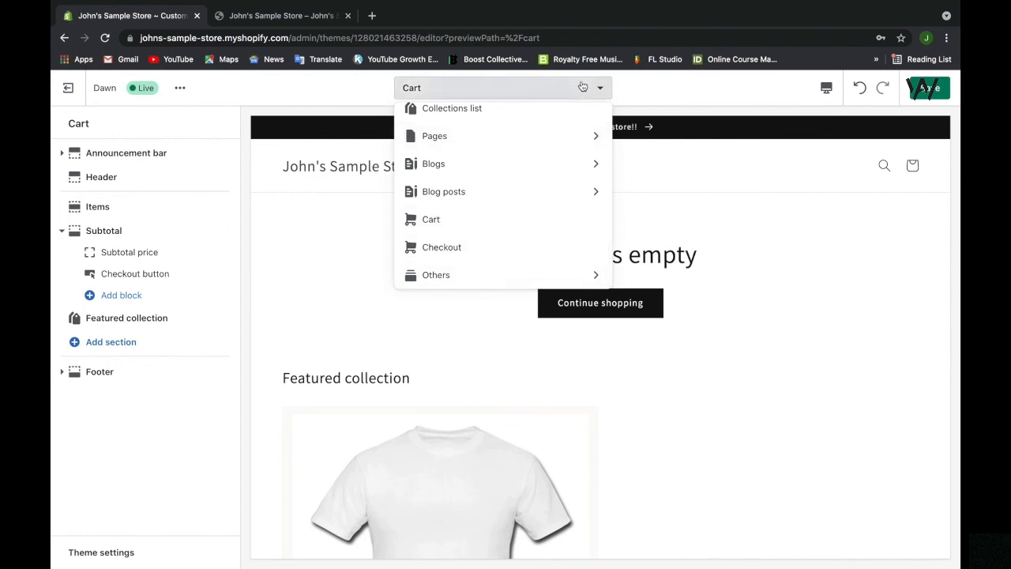
pyautogui.click(503, 85)
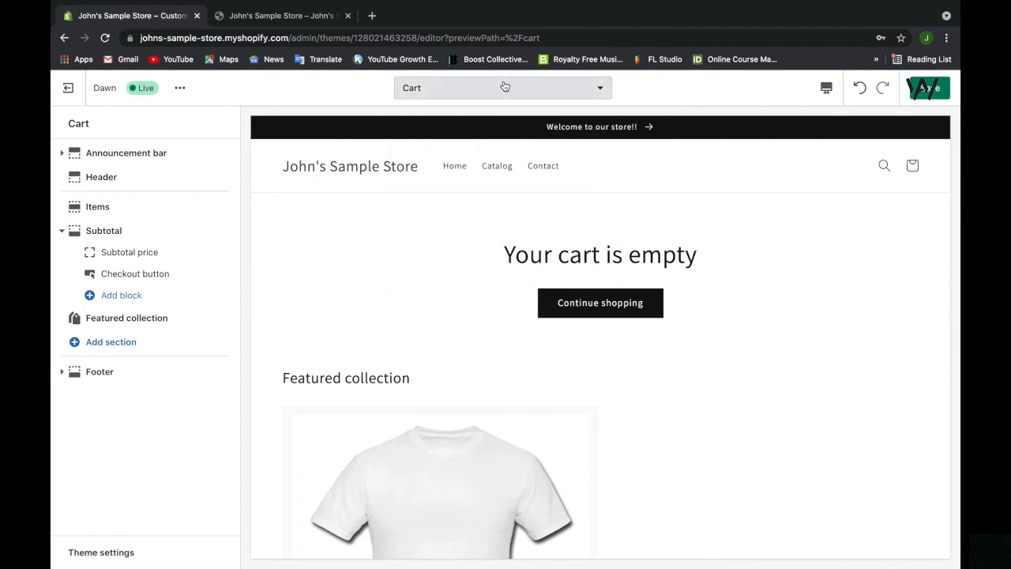
pyautogui.click(585, 94)
pyautogui.scroll(-3, 535, 260)
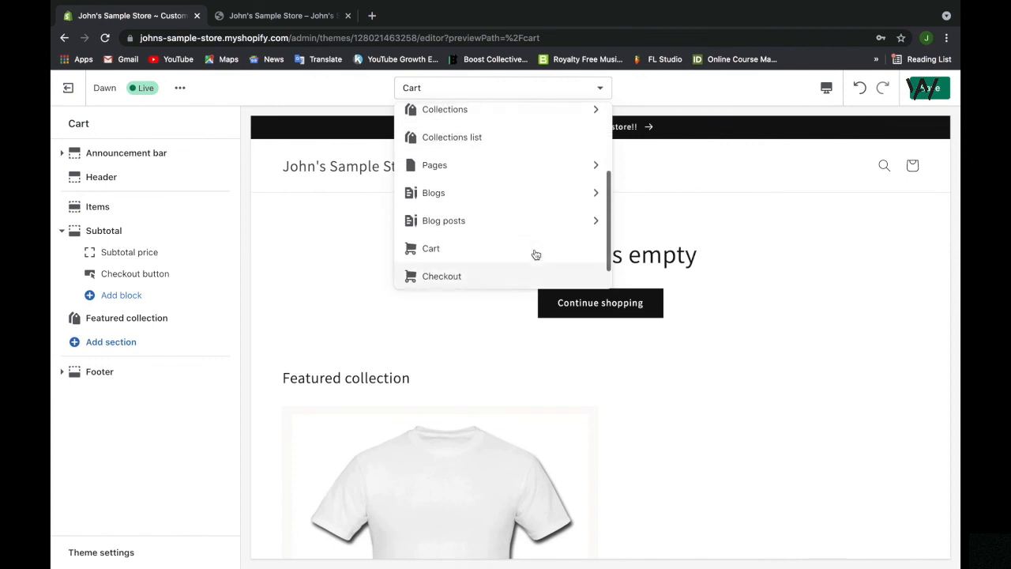
pyautogui.scroll(3, 513, 229)
pyautogui.click(505, 183)
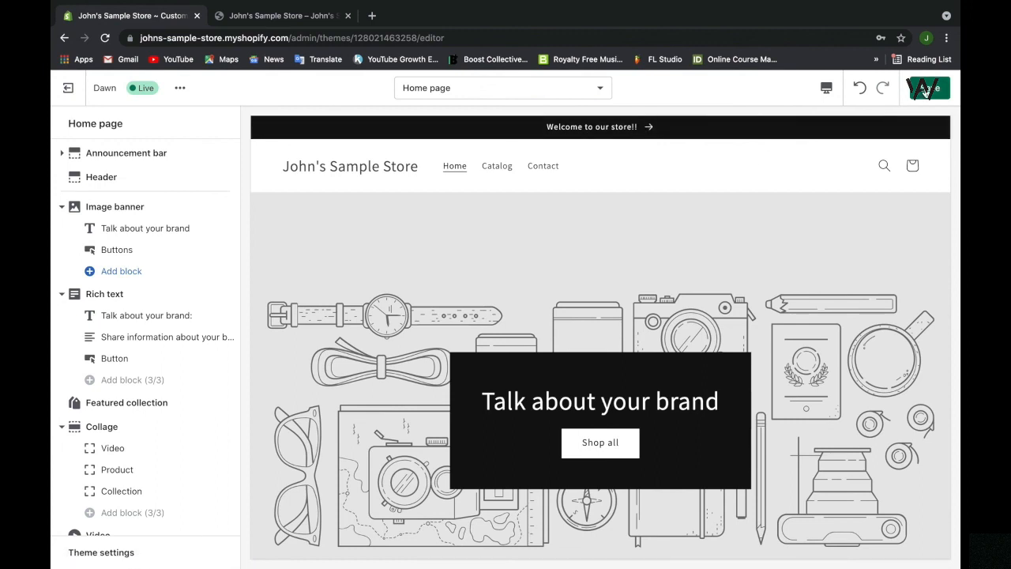
pyautogui.click(924, 88)
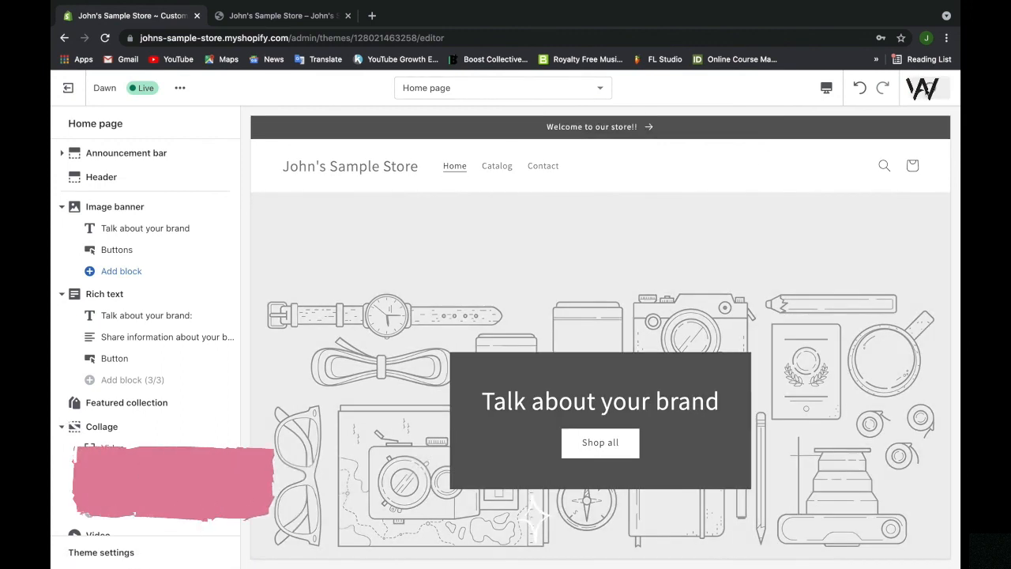